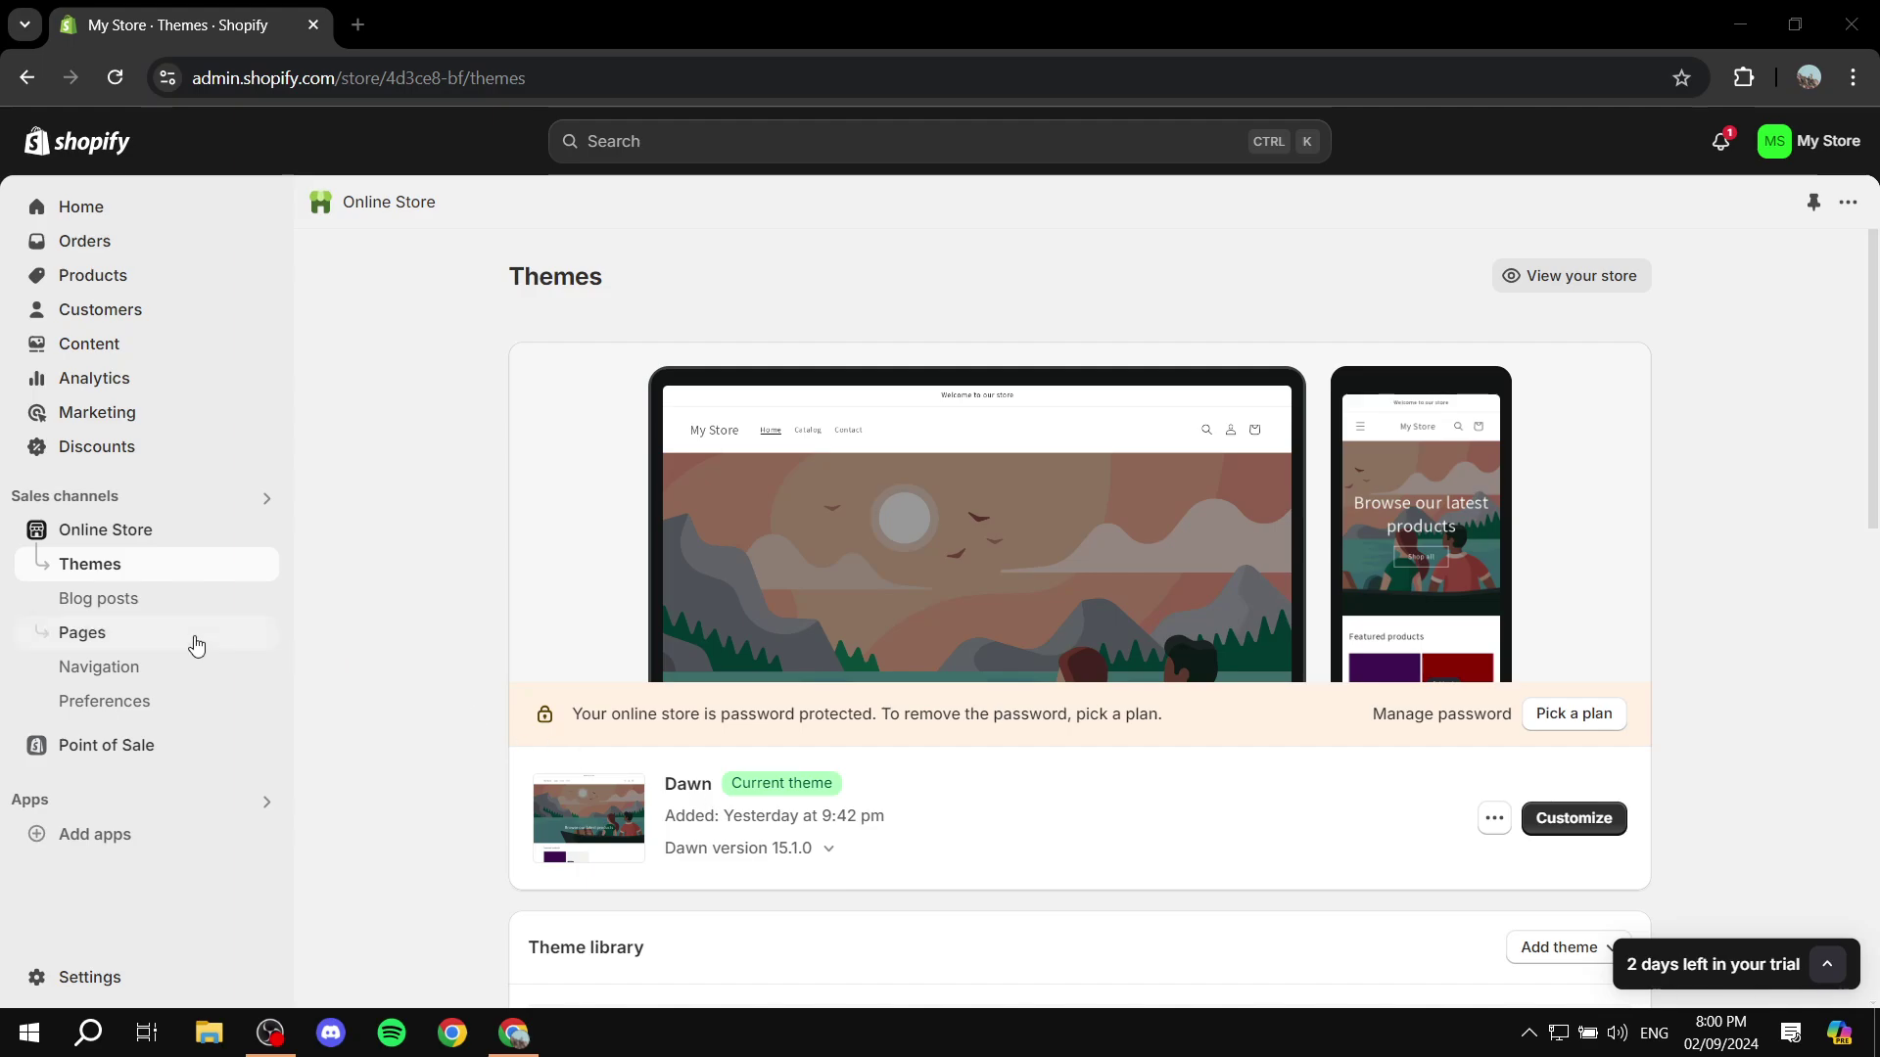
# - Start a new blog post and open its Blog dropdown to see the News and Other Blogs options
pyautogui.click(110, 606)
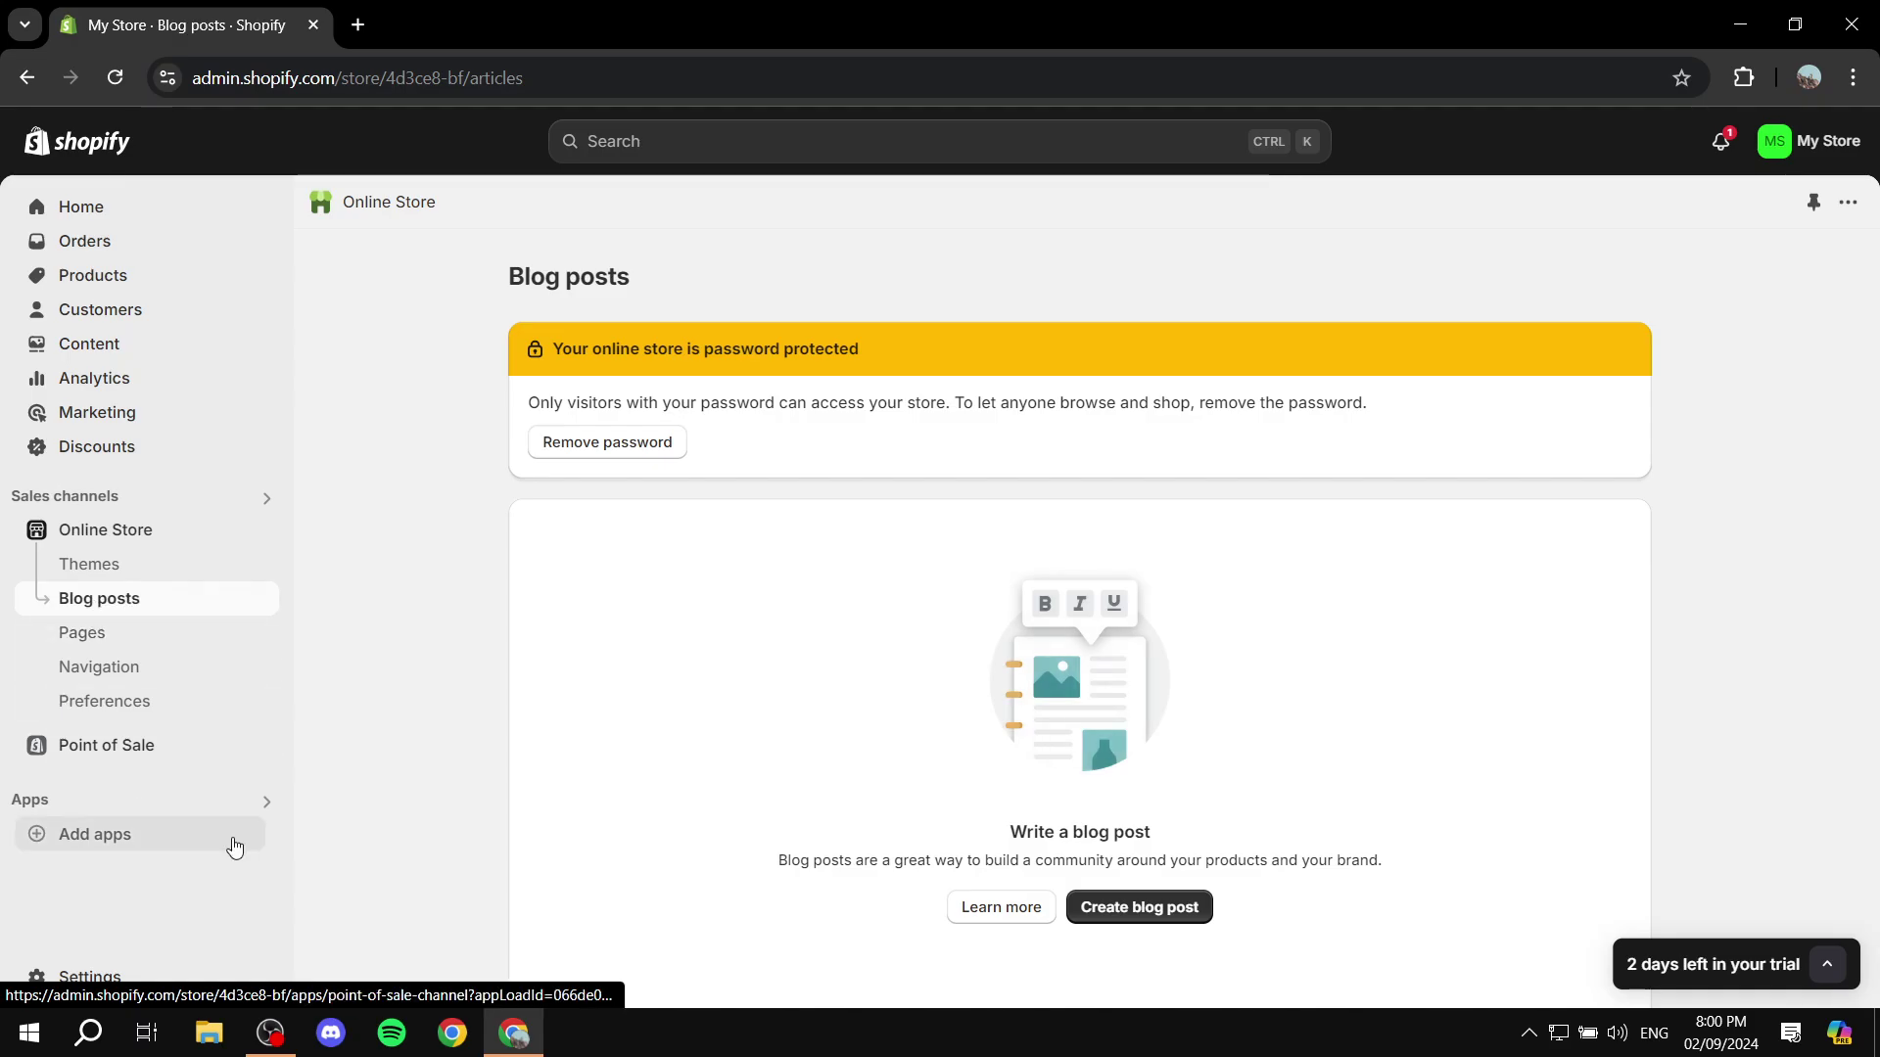
pyautogui.scroll(-1, 1258, 818)
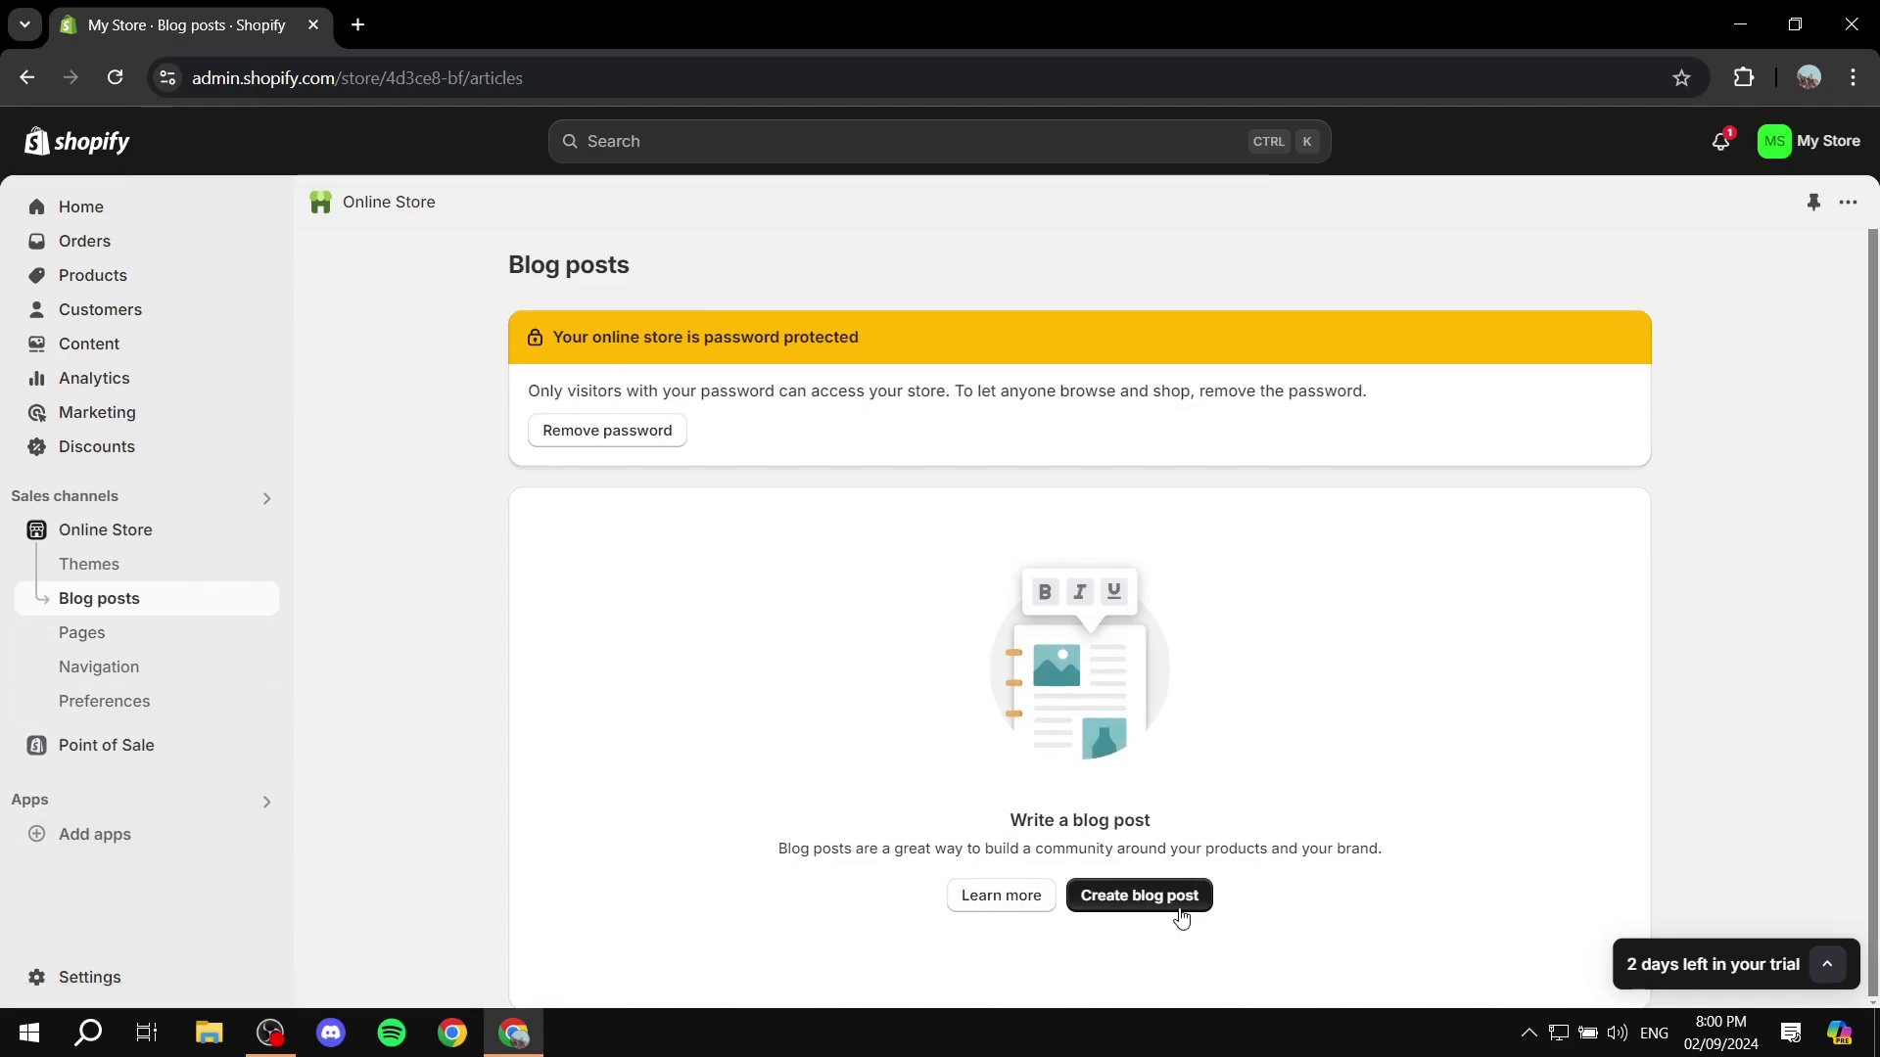
pyautogui.click(1138, 895)
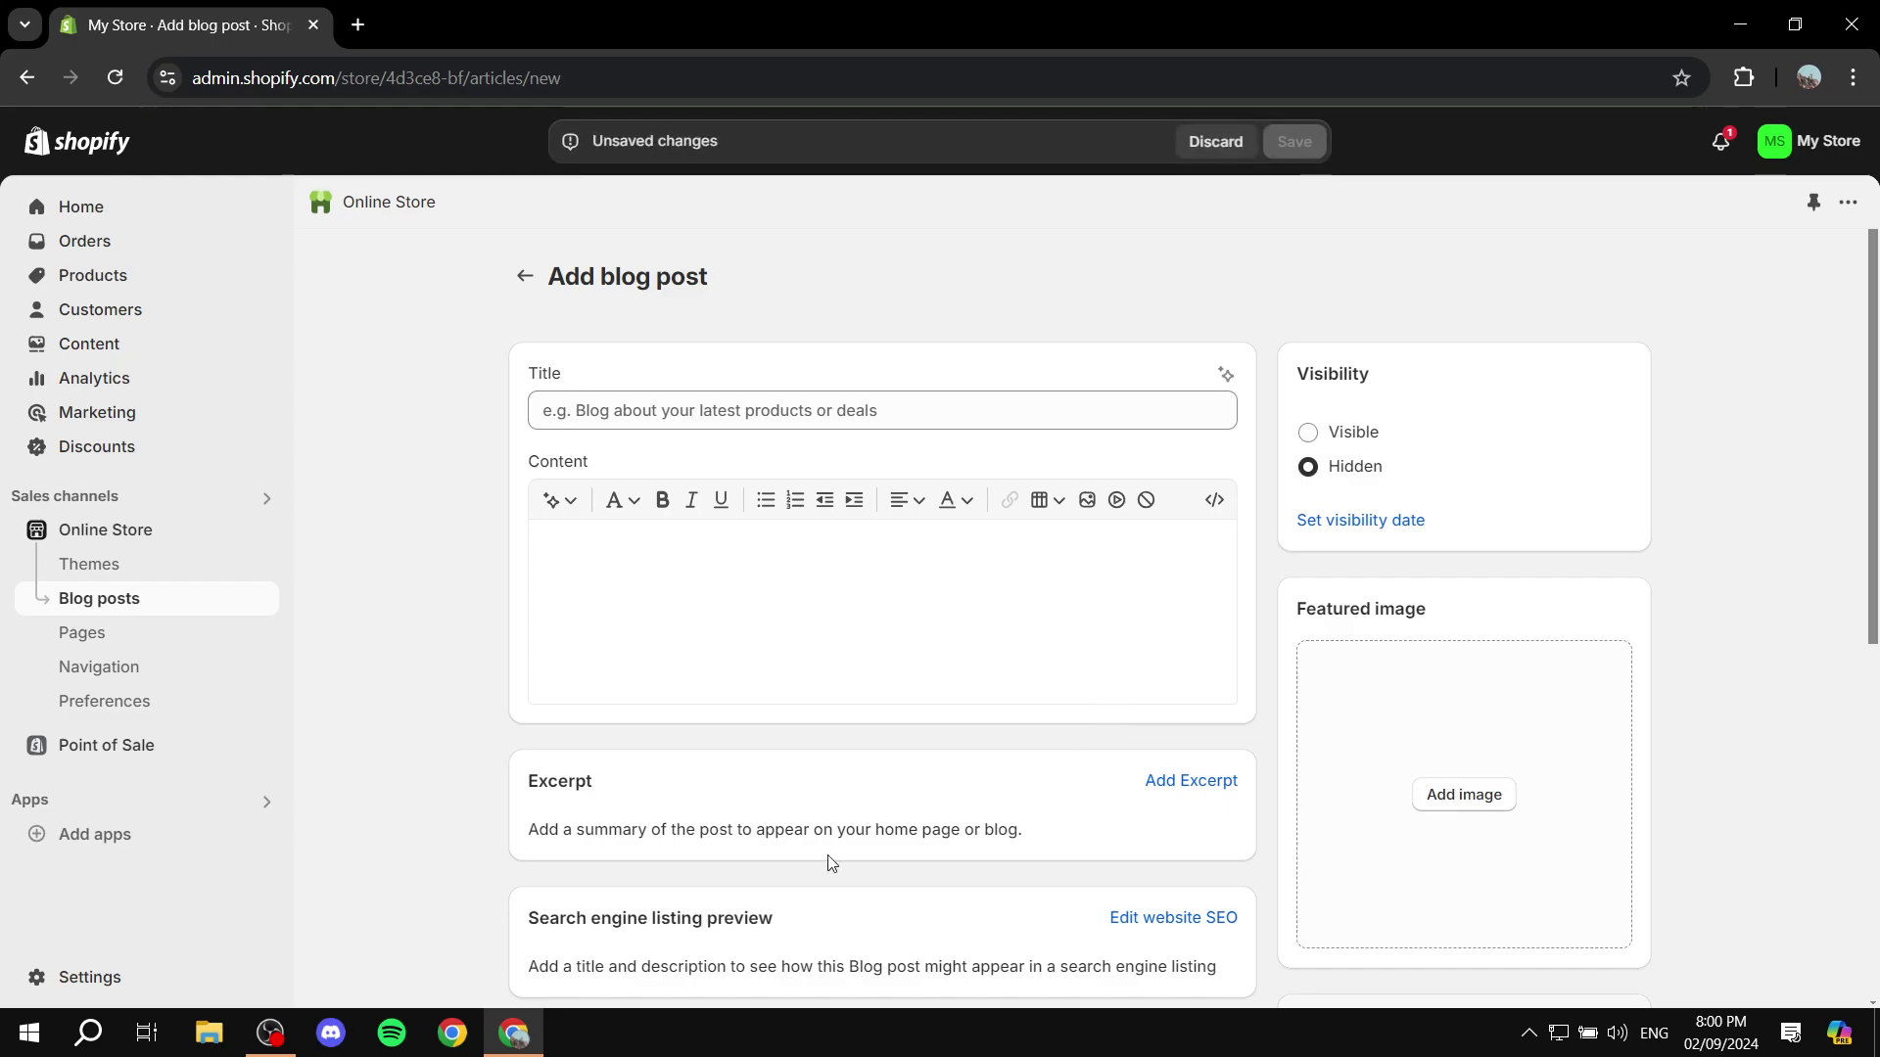
pyautogui.scroll(-5, 1298, 534)
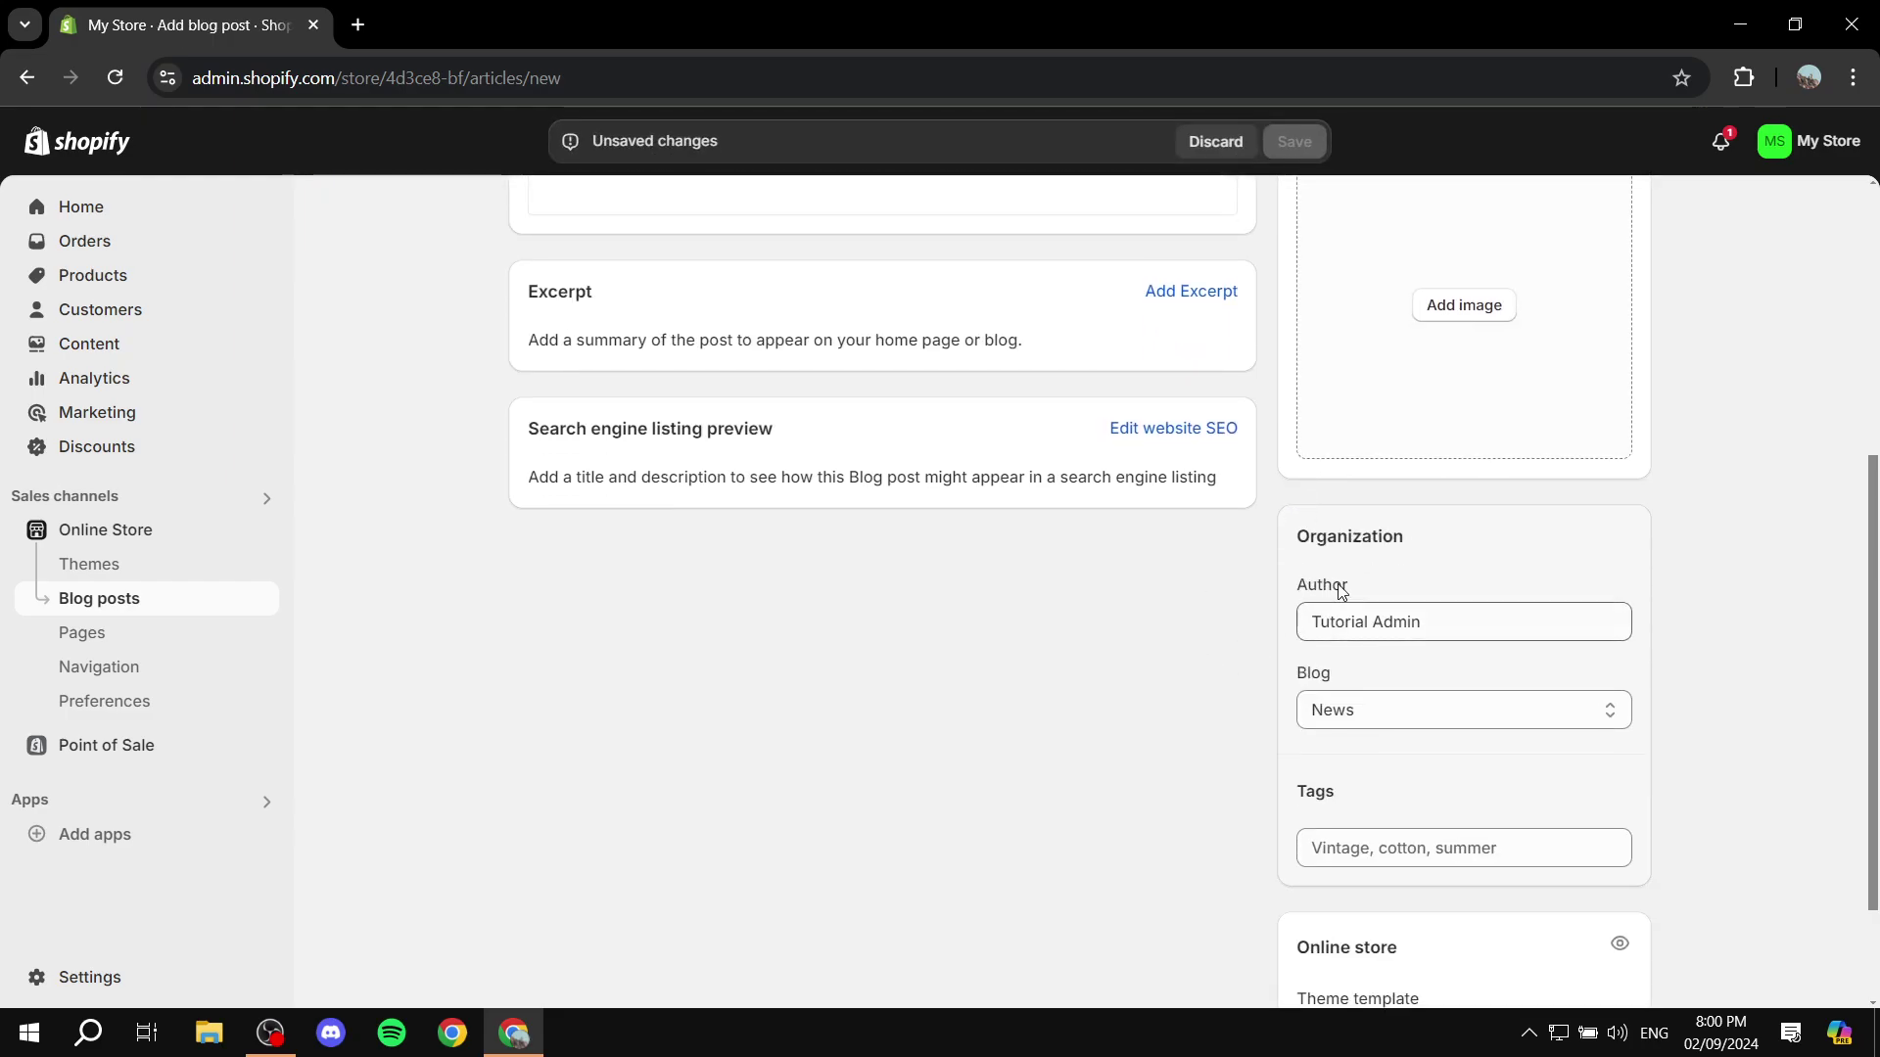
pyautogui.doubleClick(1347, 674)
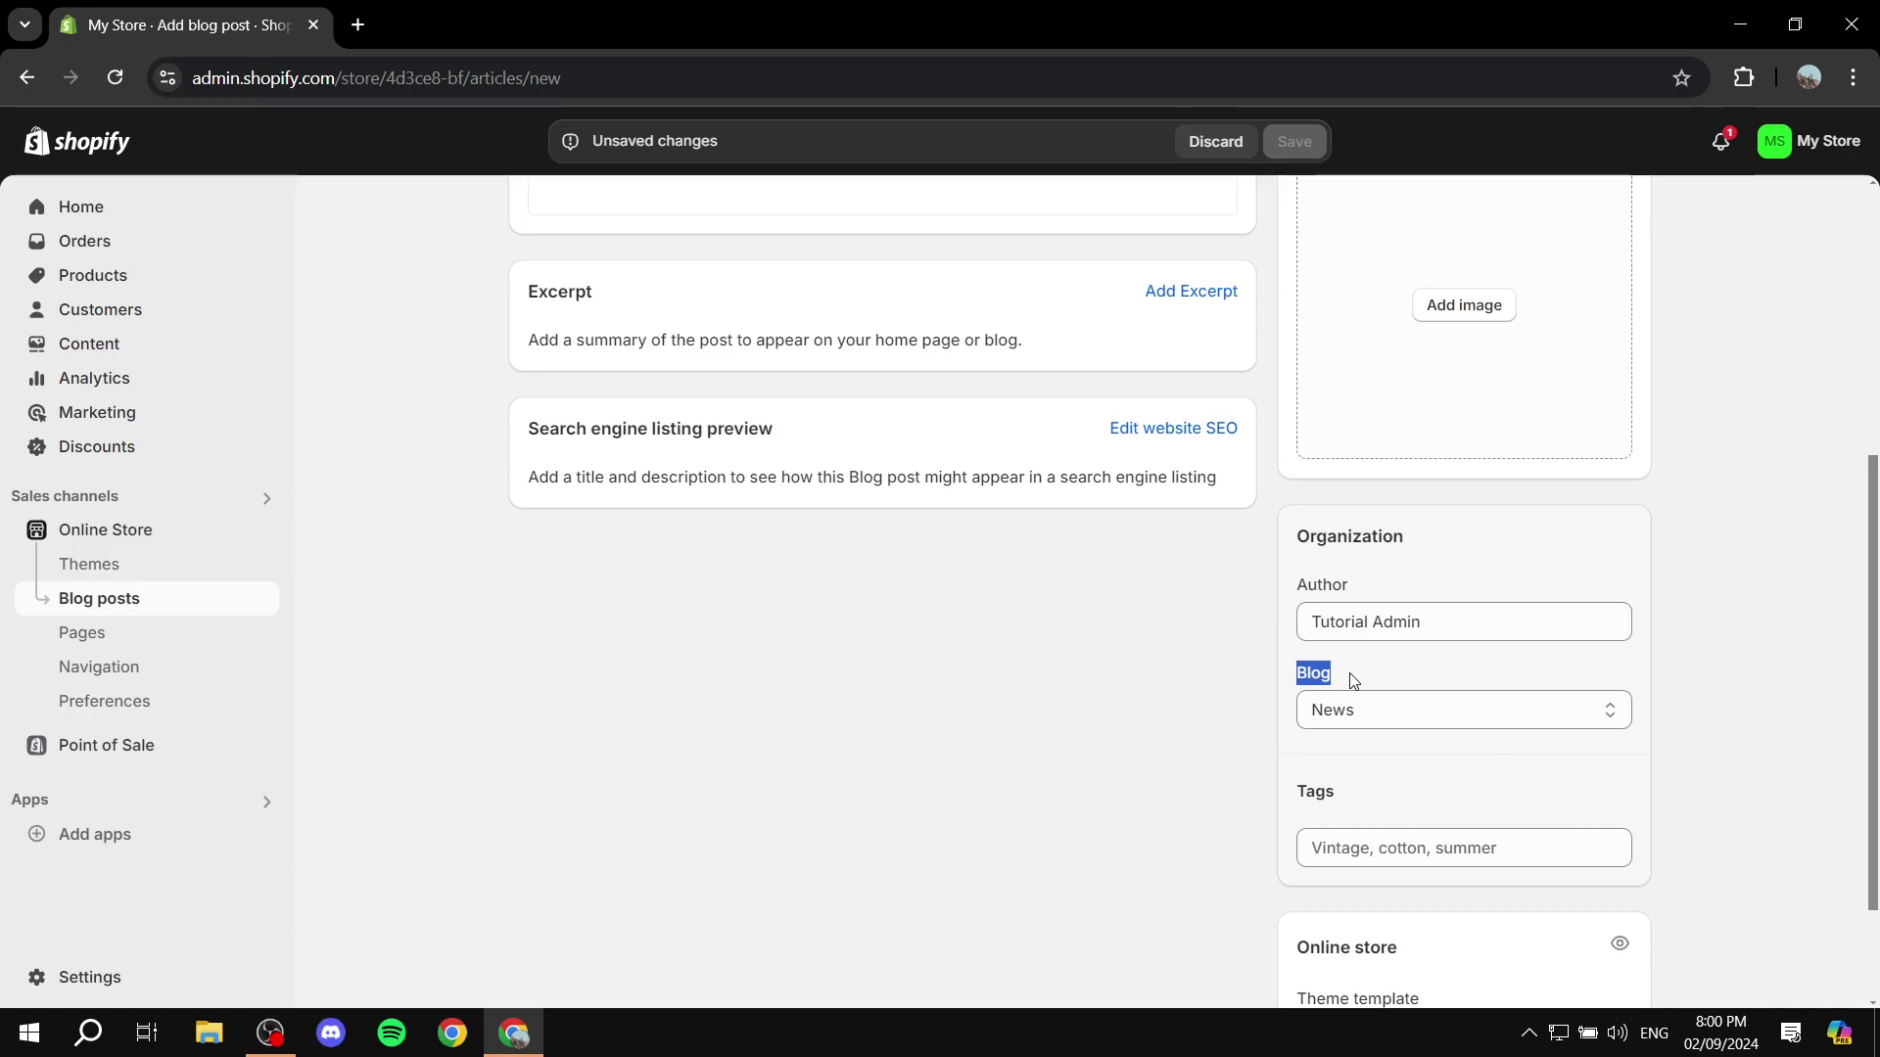
pyautogui.click(1372, 712)
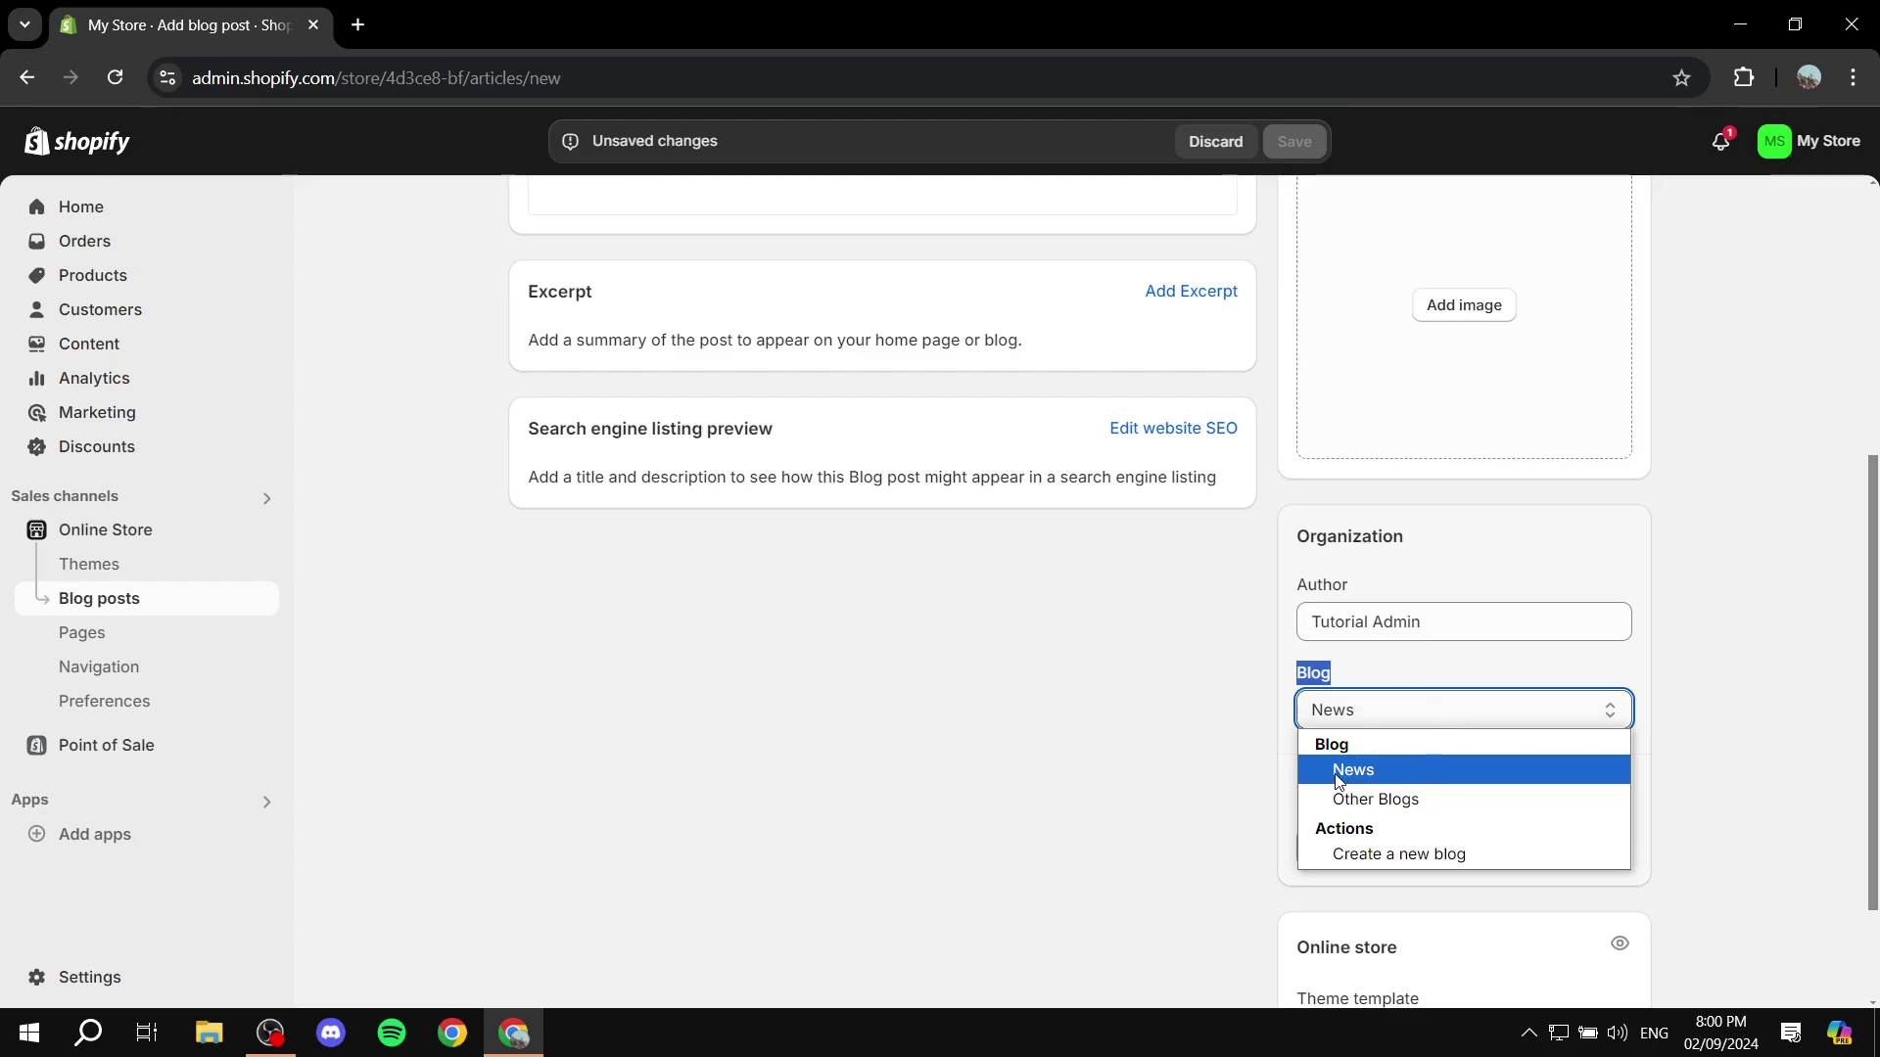
# - Keep News as the post's blog and open the Main menu under Navigation
pyautogui.click(1384, 727)
pyautogui.scroll(5, 713, 722)
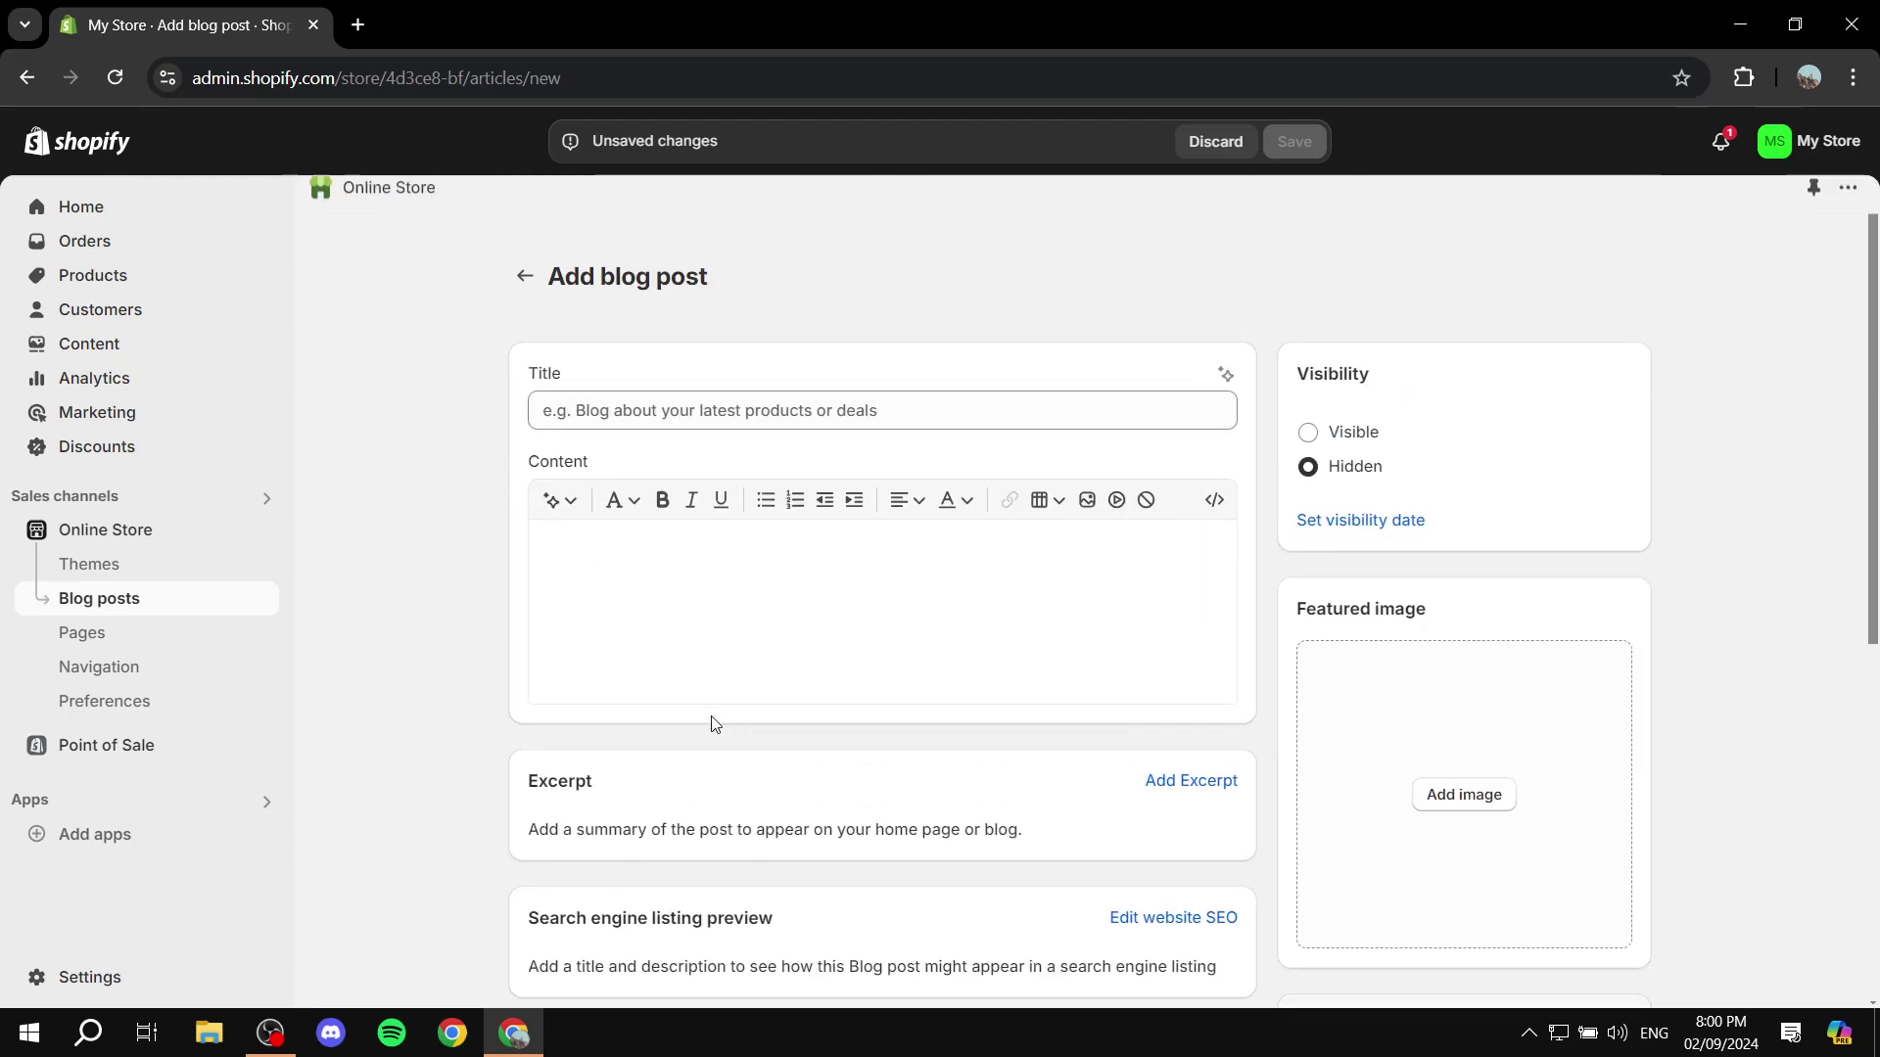
pyautogui.click(103, 641)
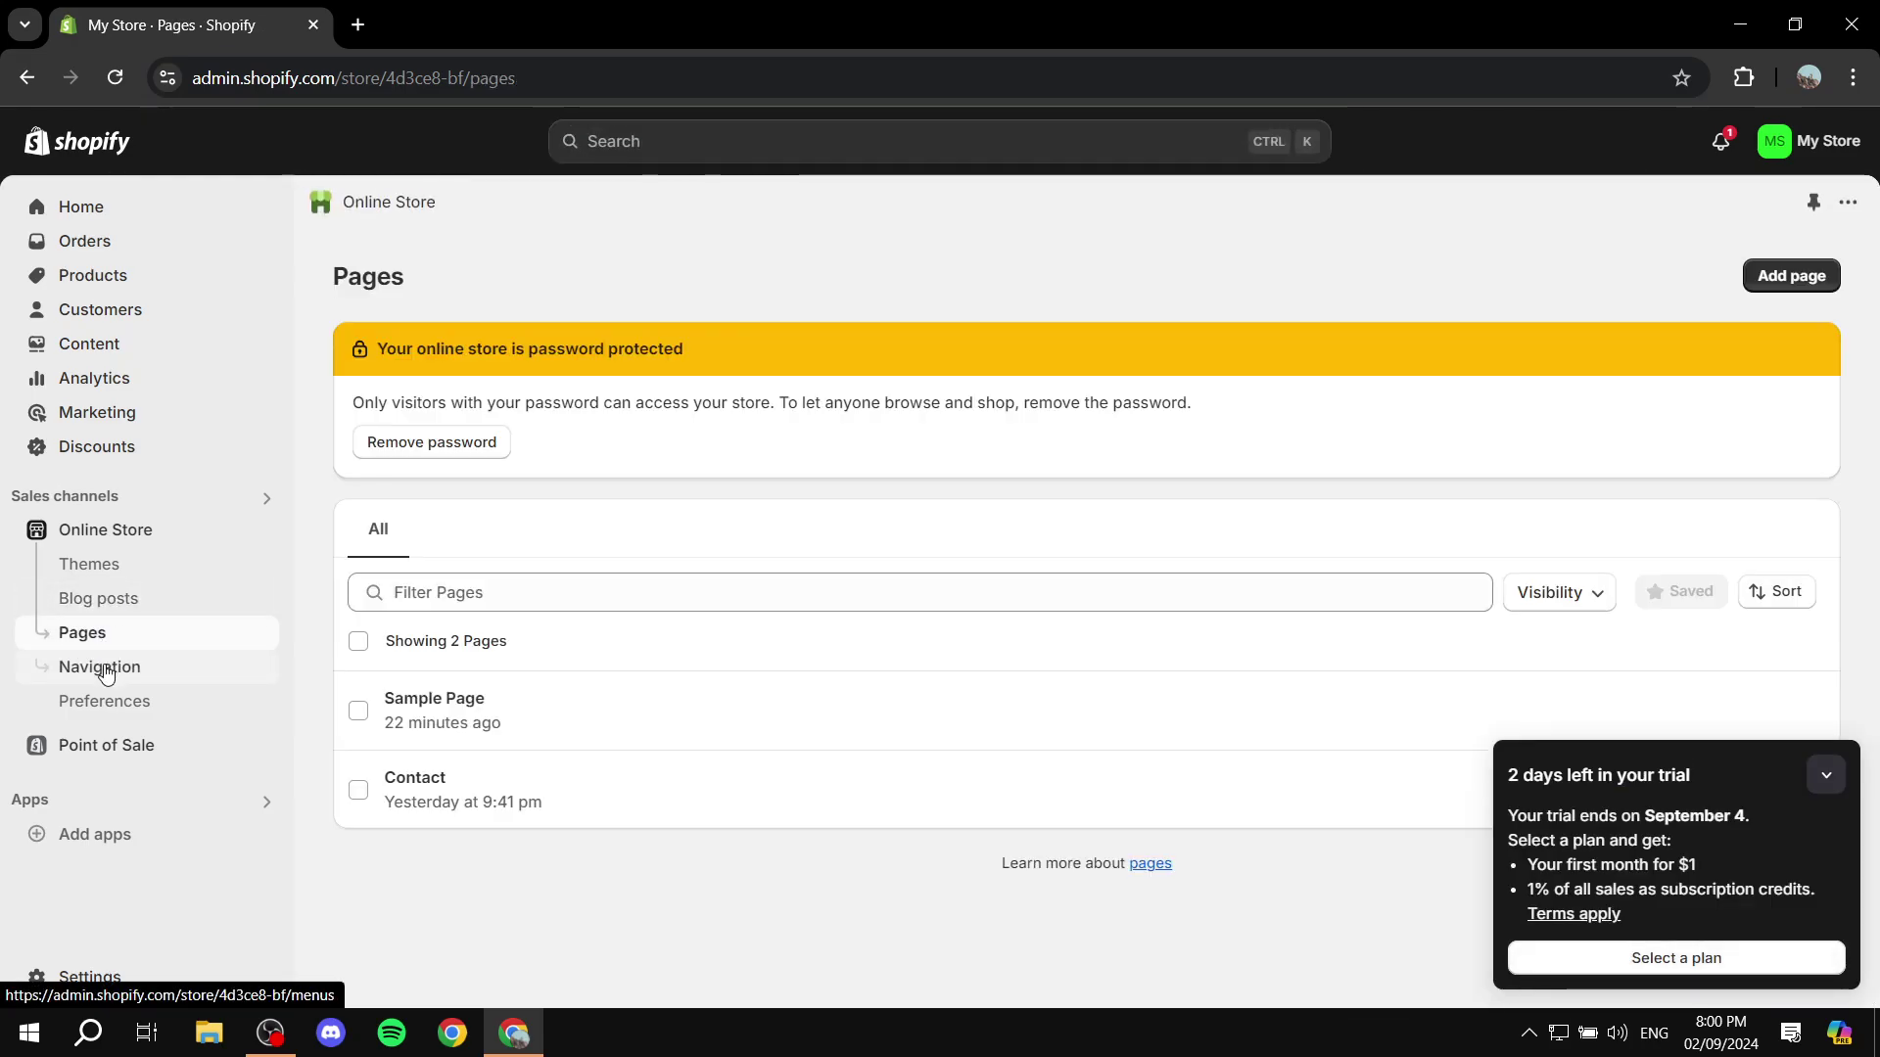
pyautogui.click(102, 669)
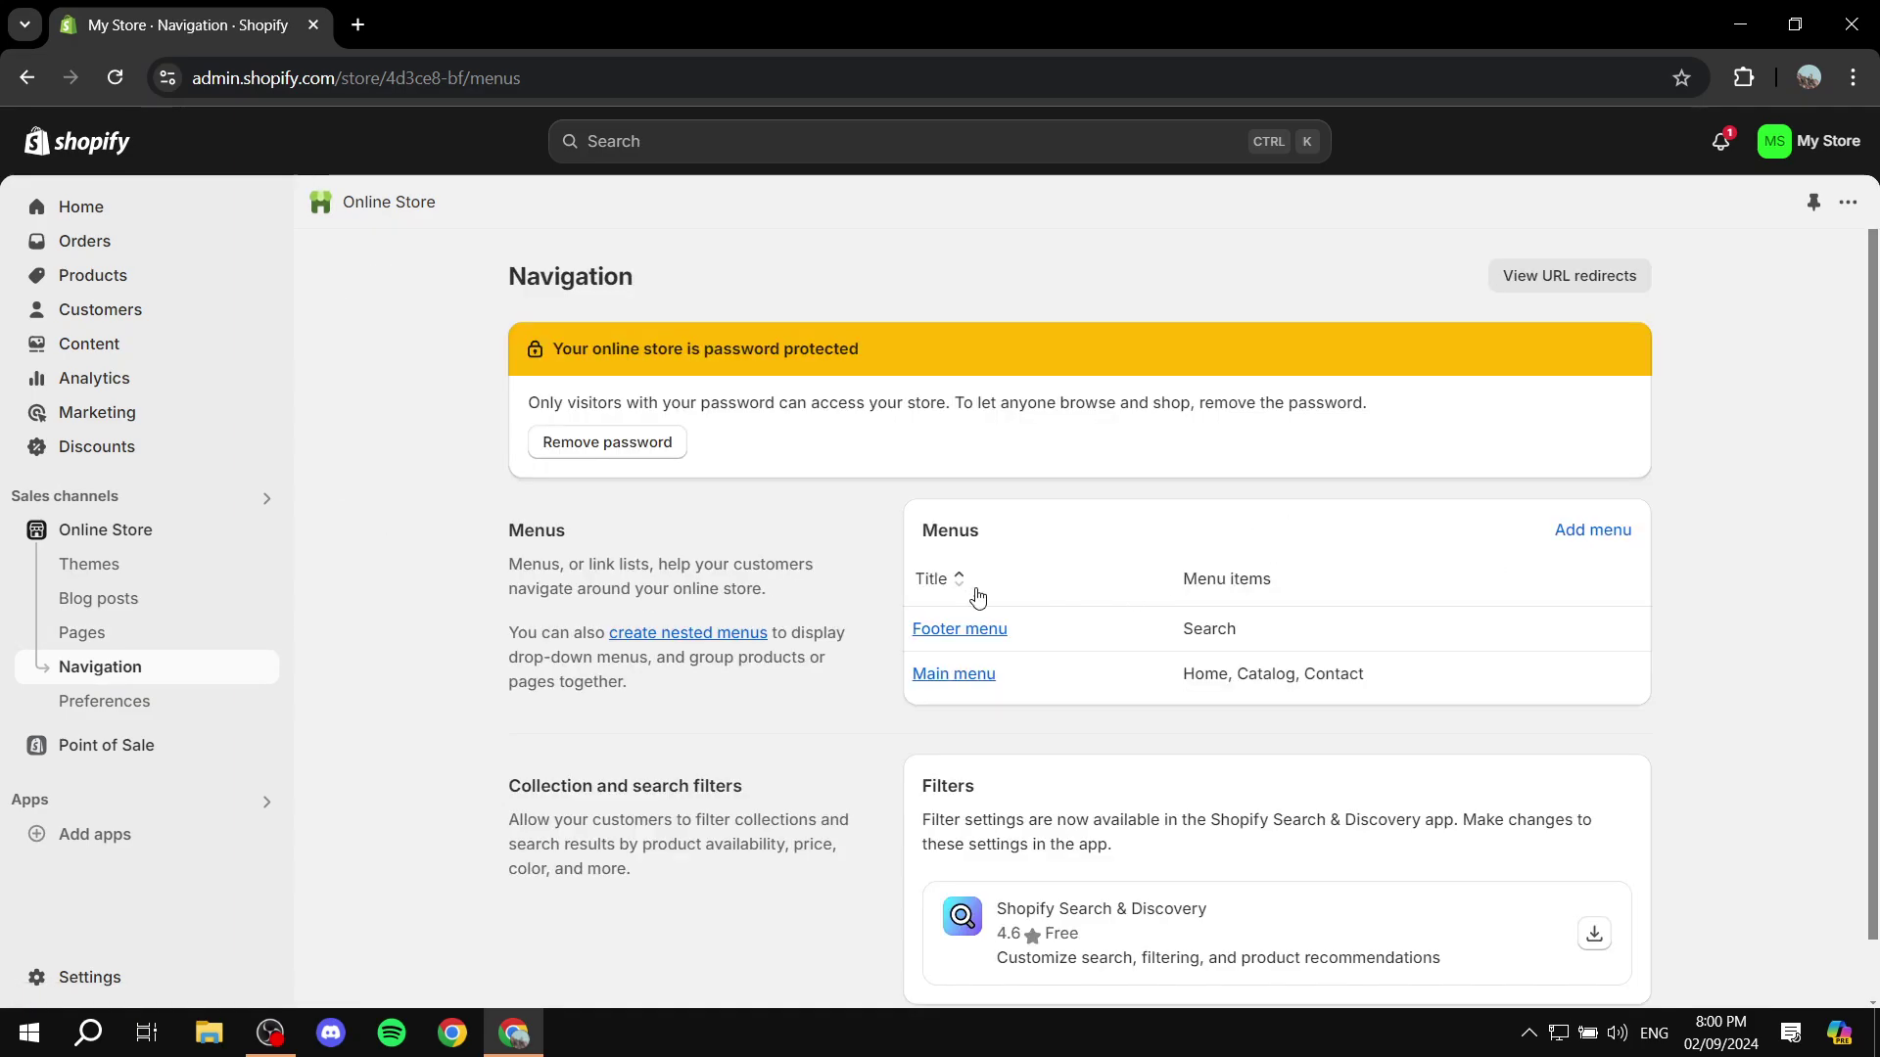
pyautogui.click(969, 673)
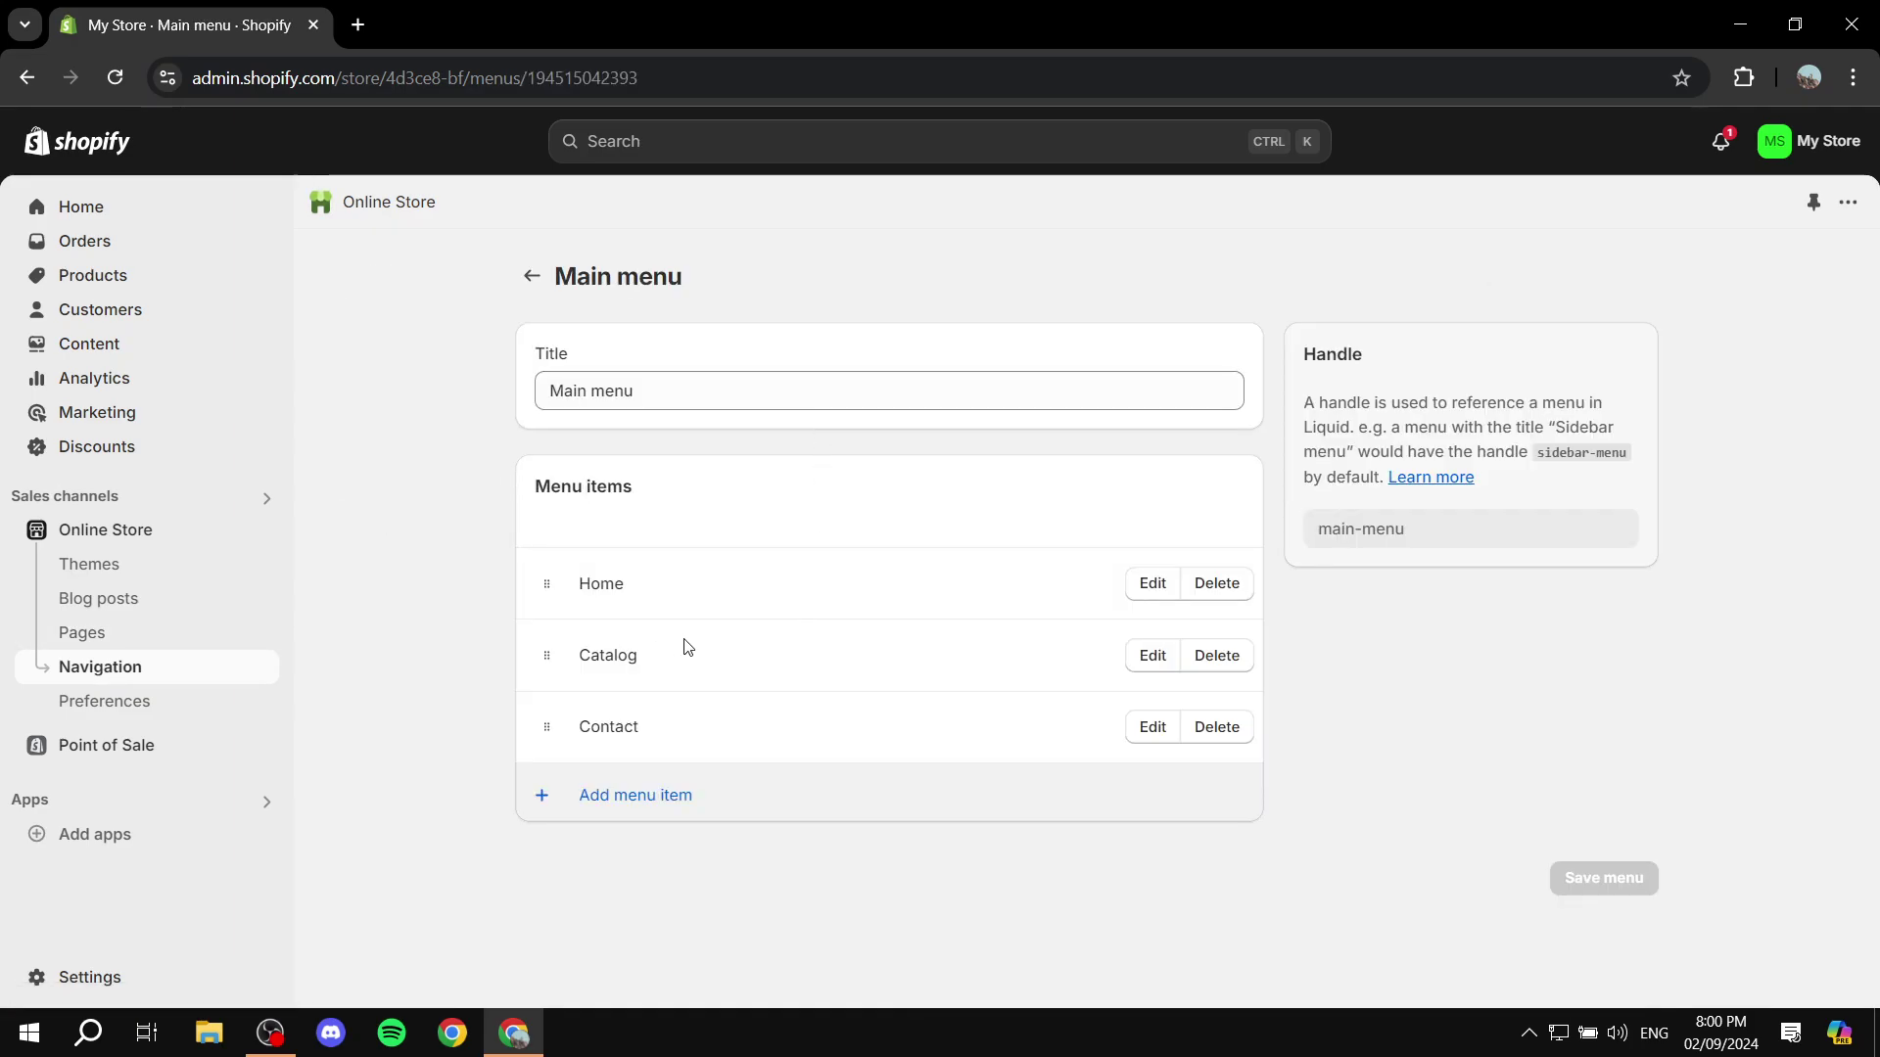
# - Add a 'News Blog' menu item linked to Blogs > News and save the Main menu
pyautogui.click(636, 798)
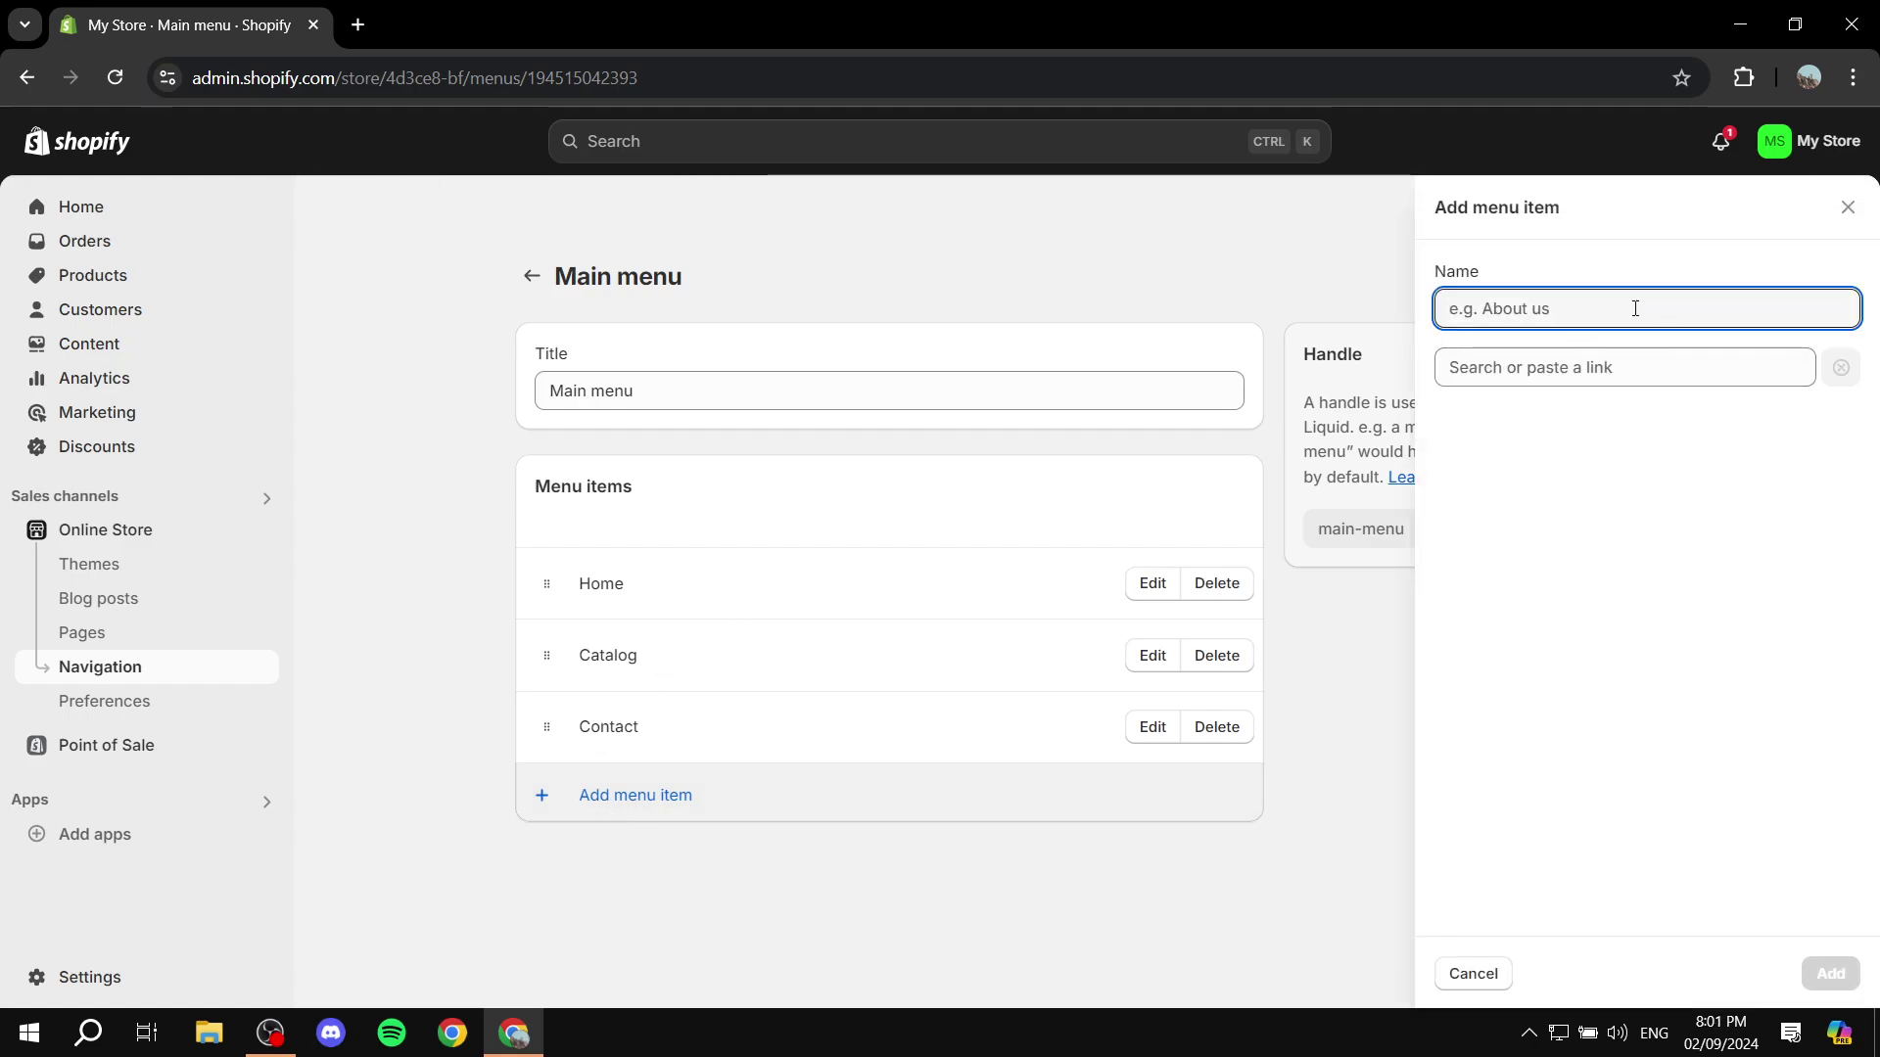
pyautogui.write('News Blog')
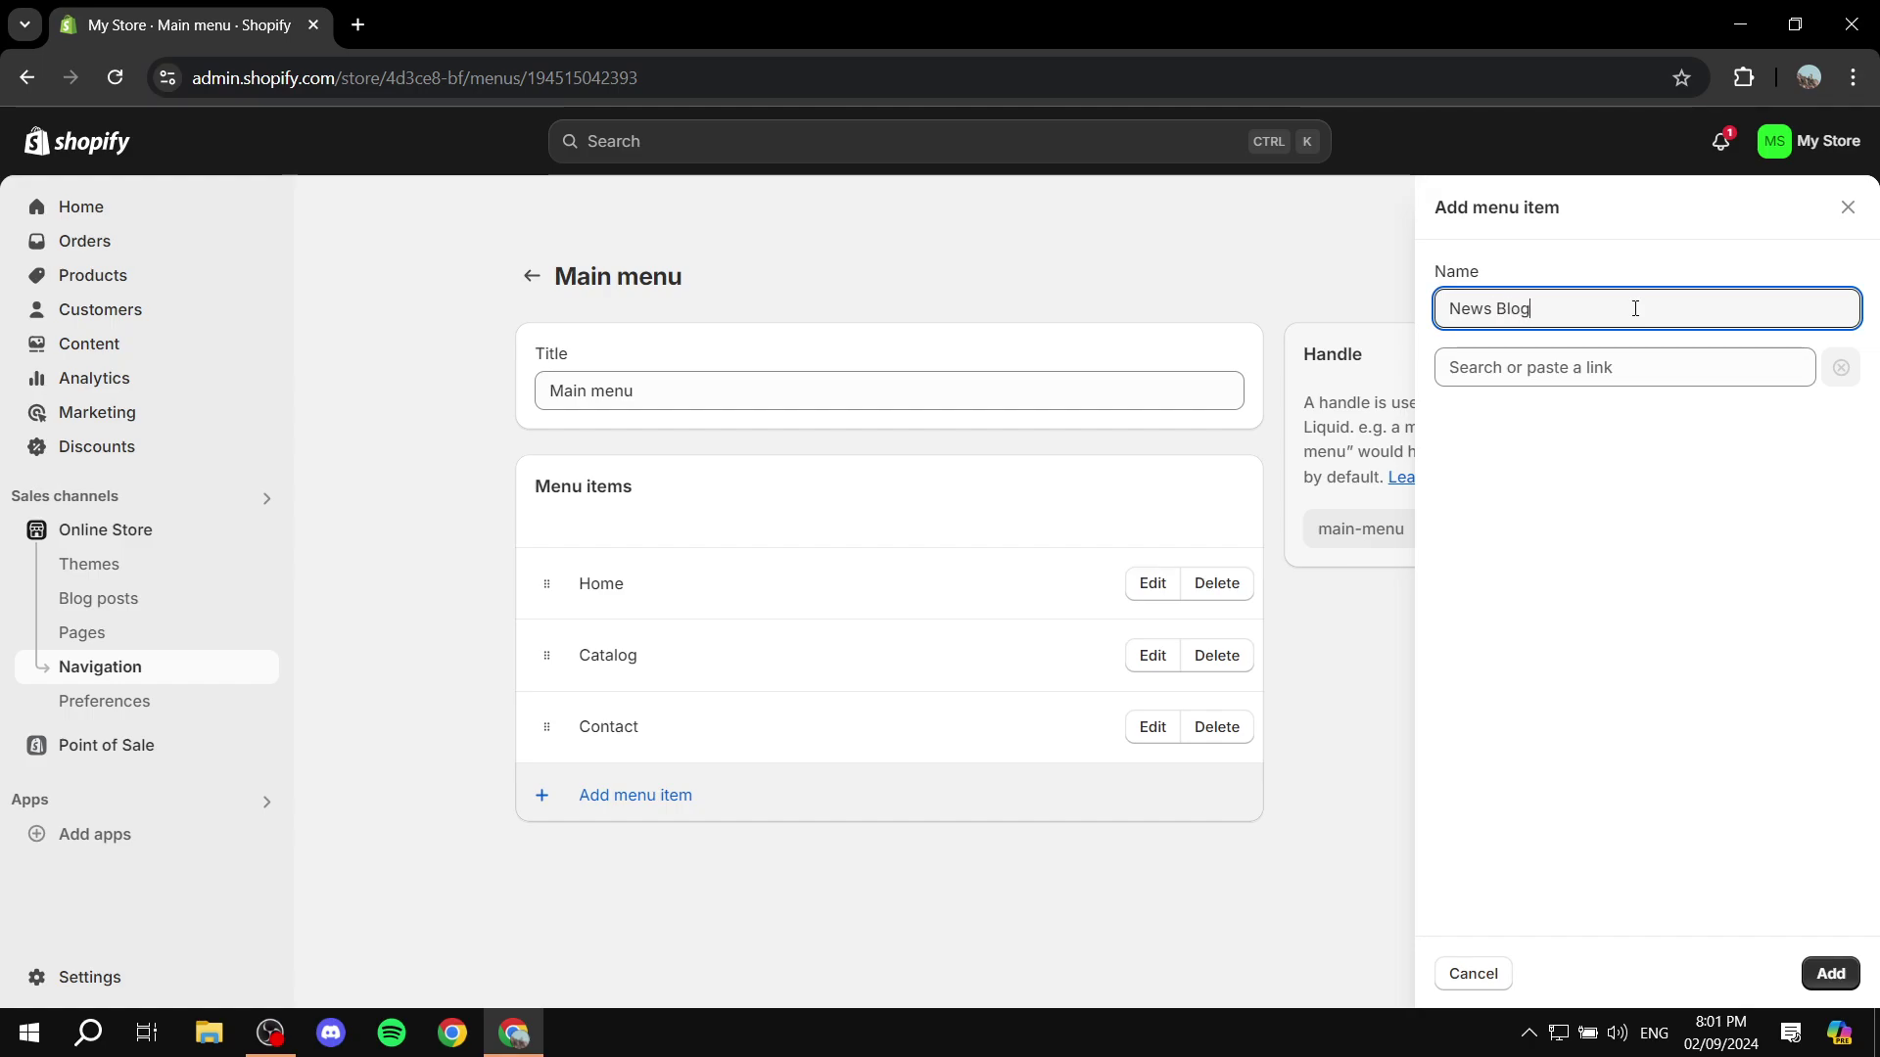
pyautogui.click(1629, 364)
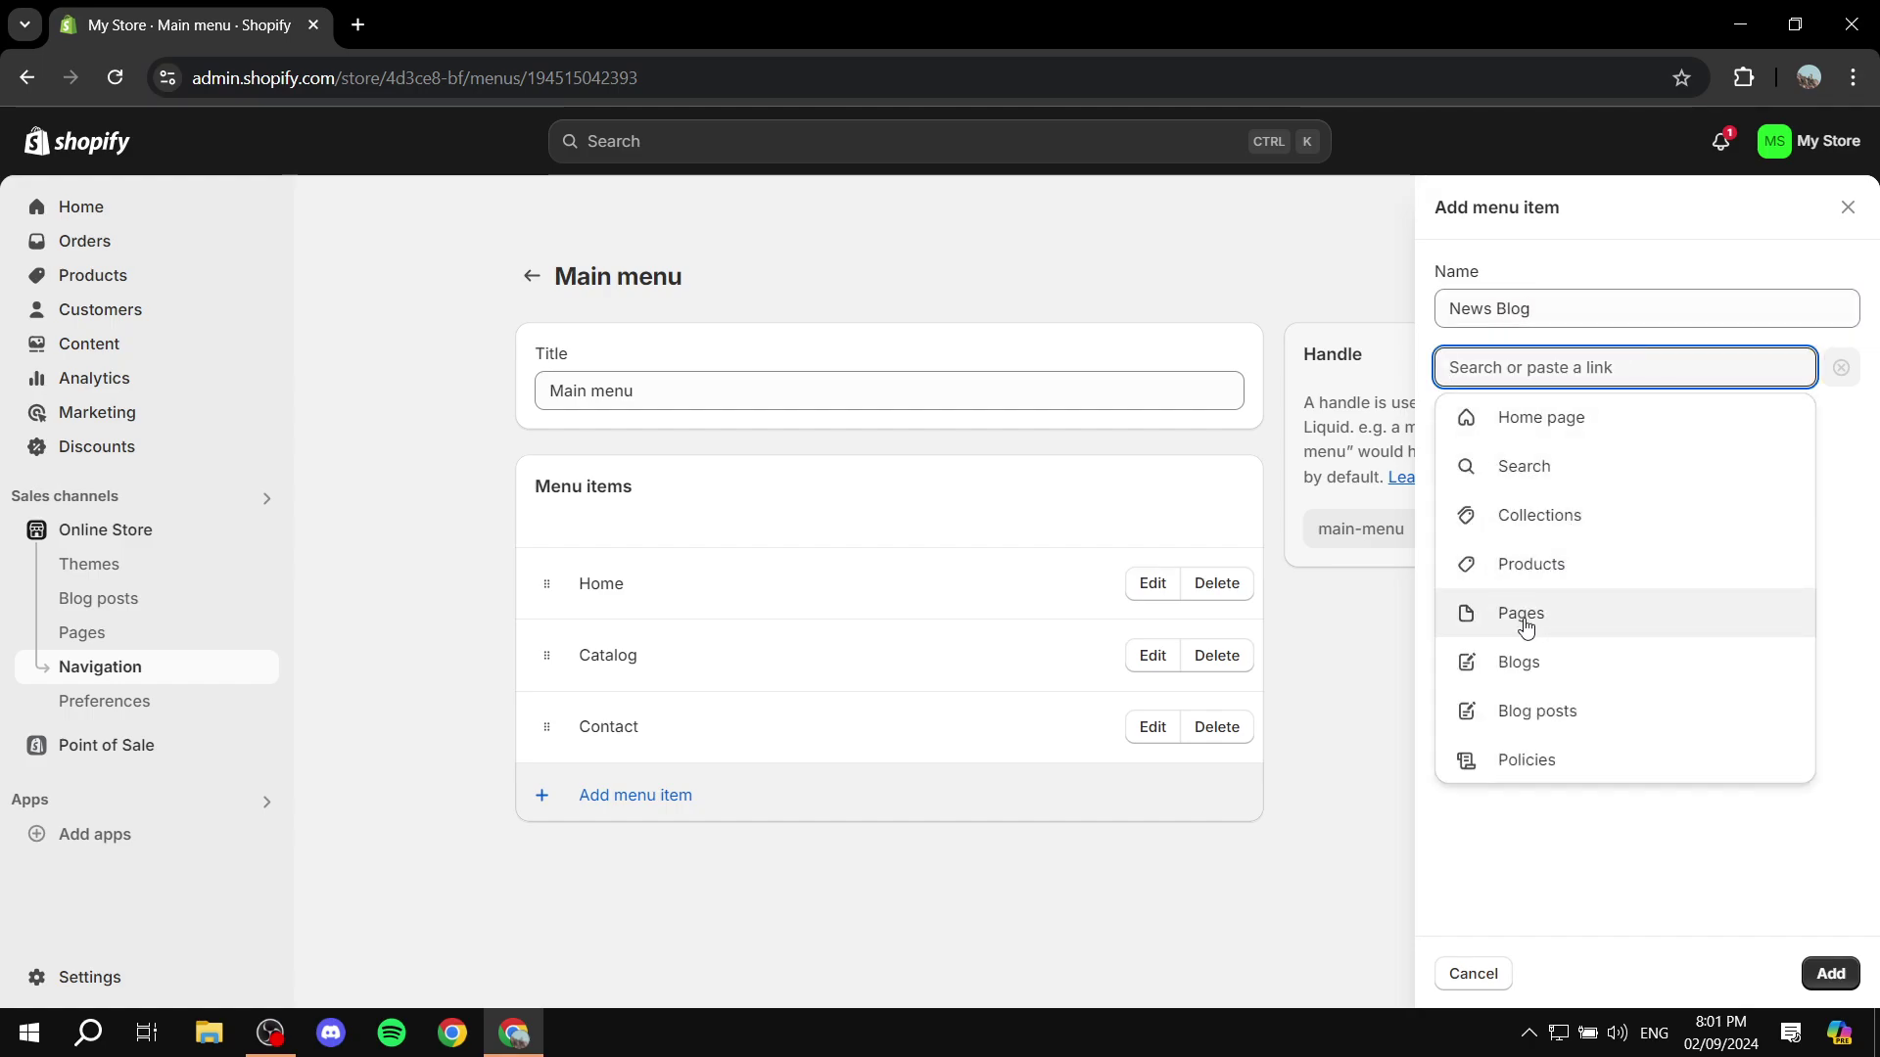
pyautogui.click(1523, 673)
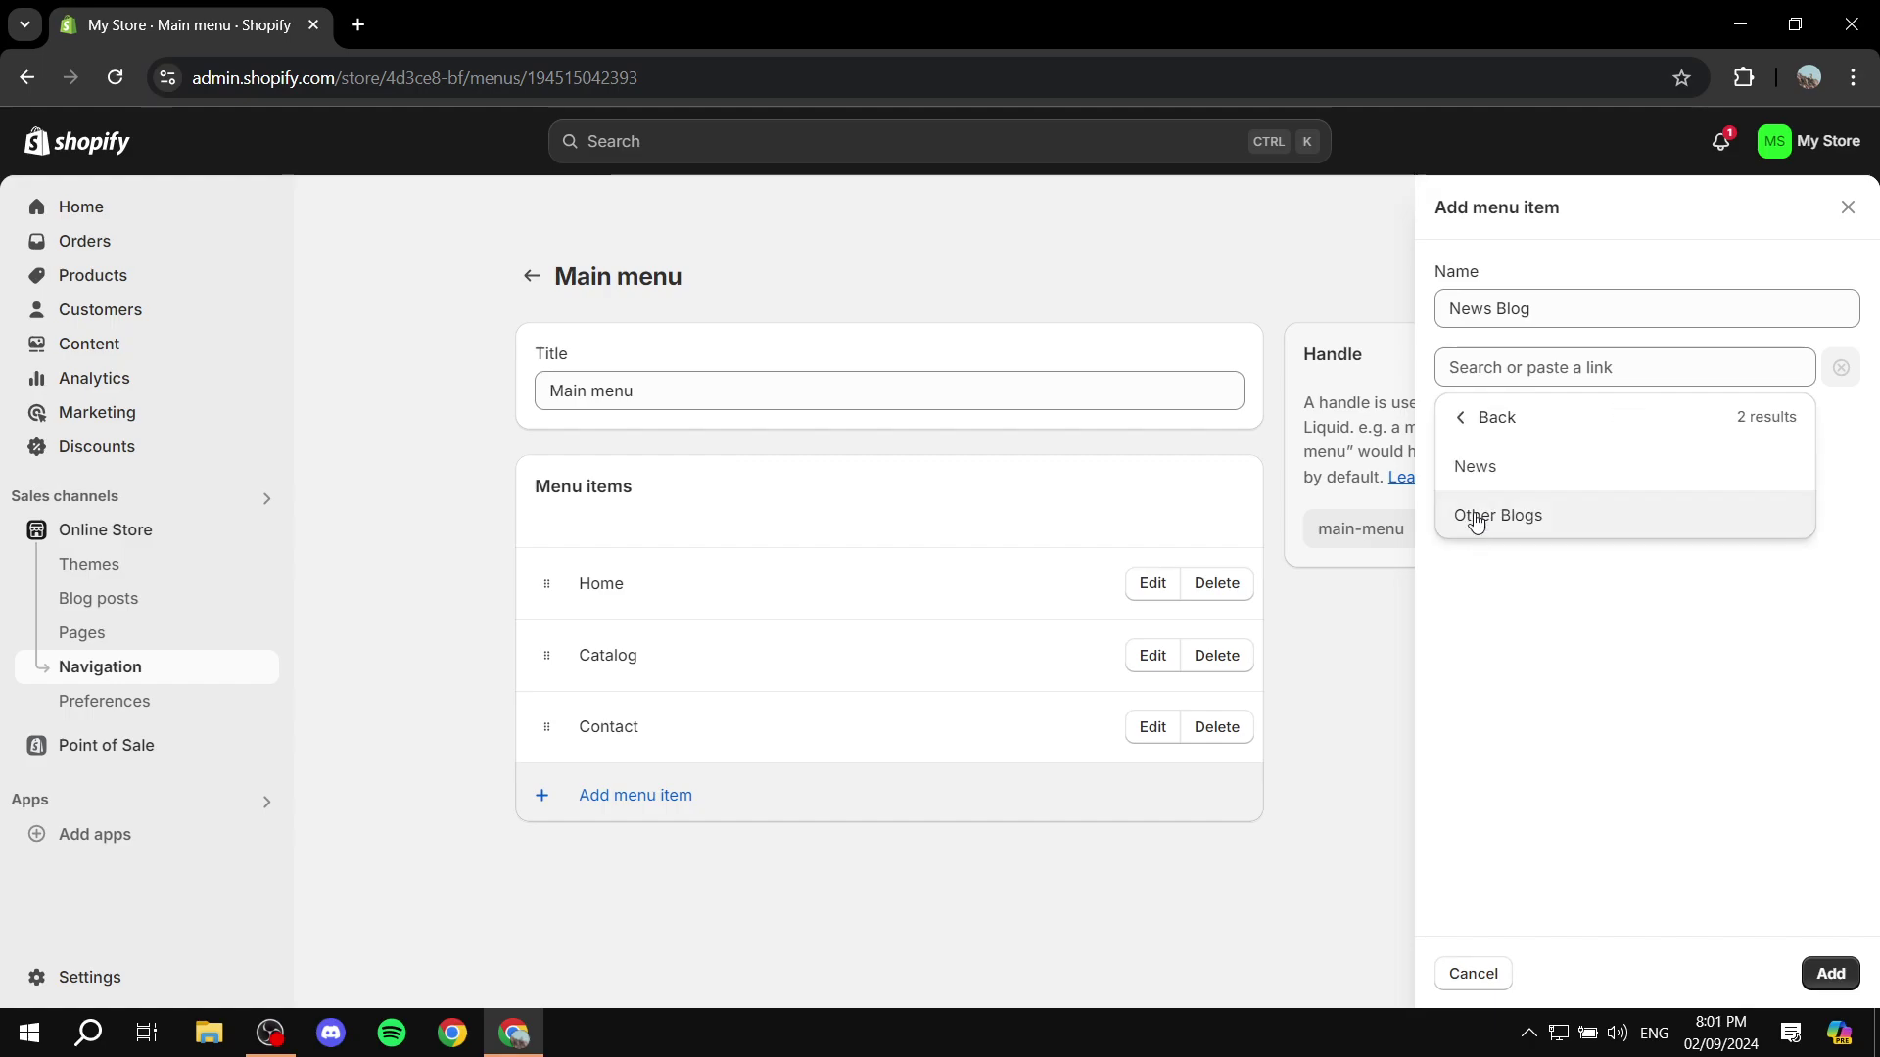
pyautogui.click(1513, 466)
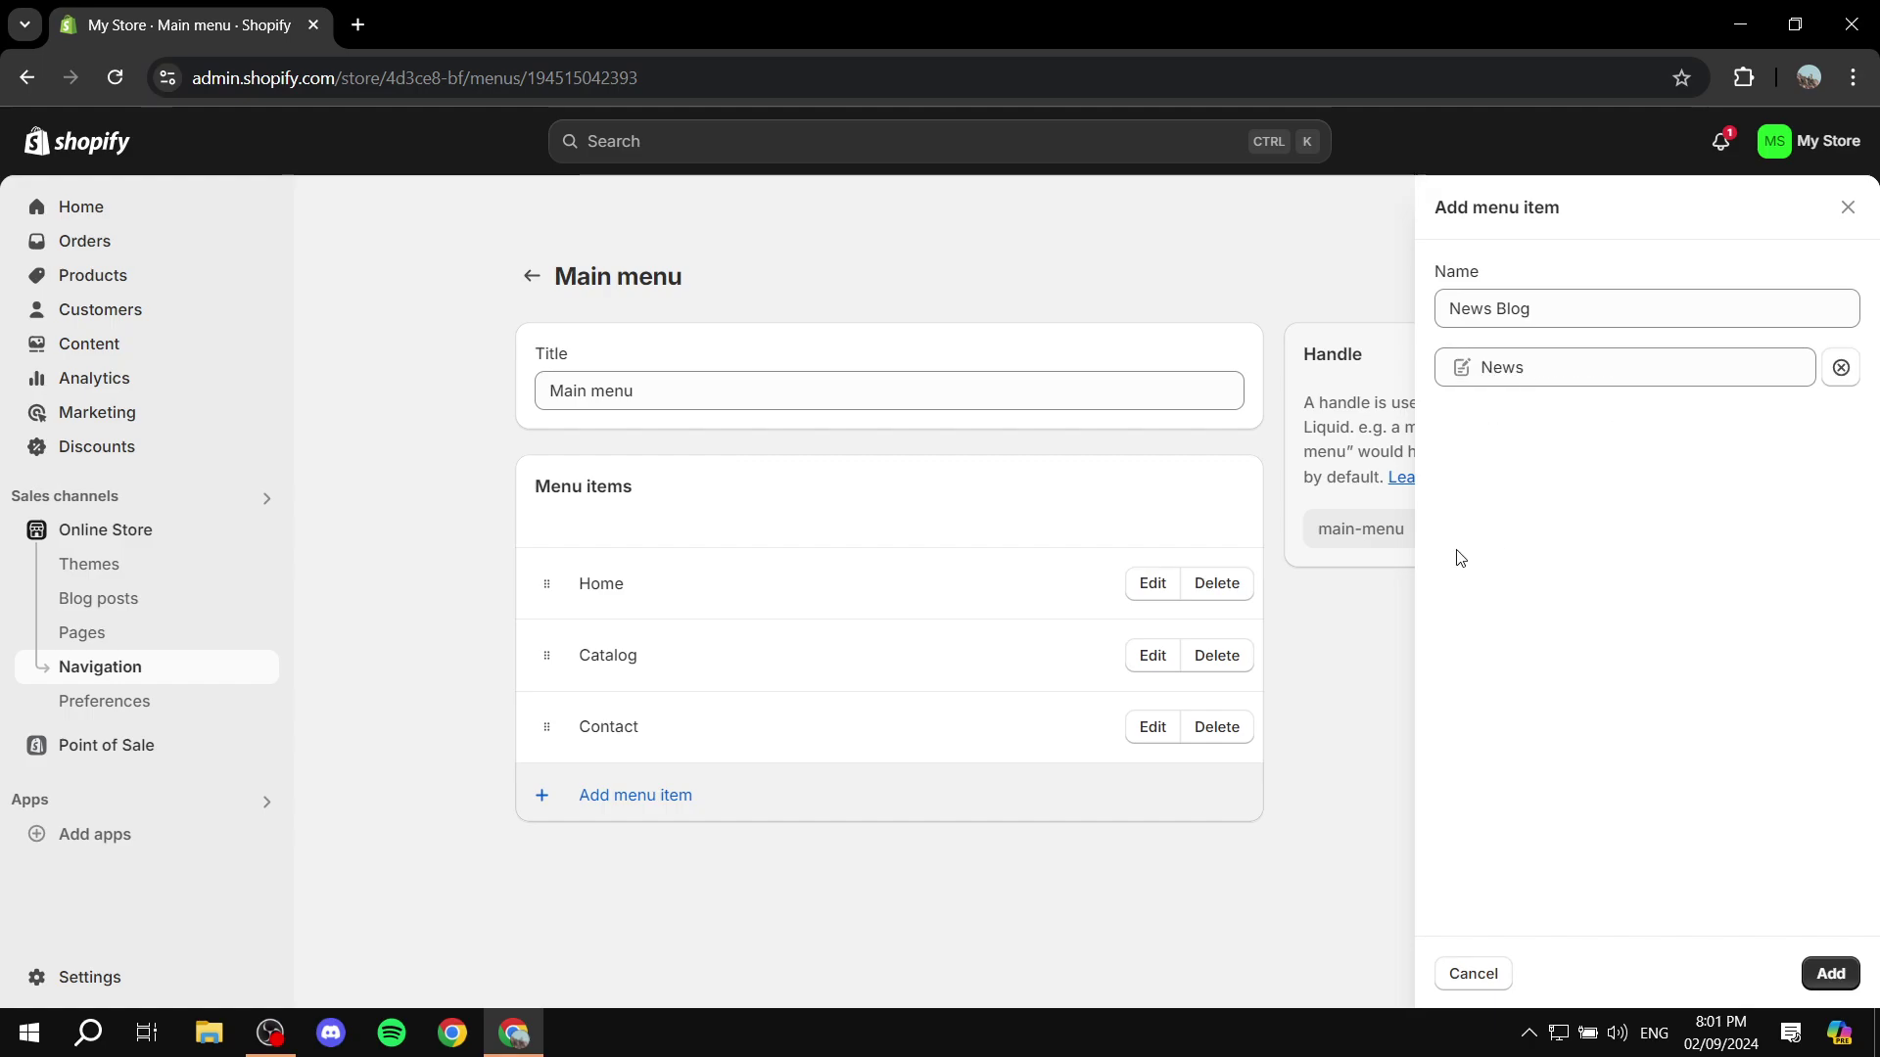
pyautogui.click(1827, 973)
pyautogui.click(1617, 949)
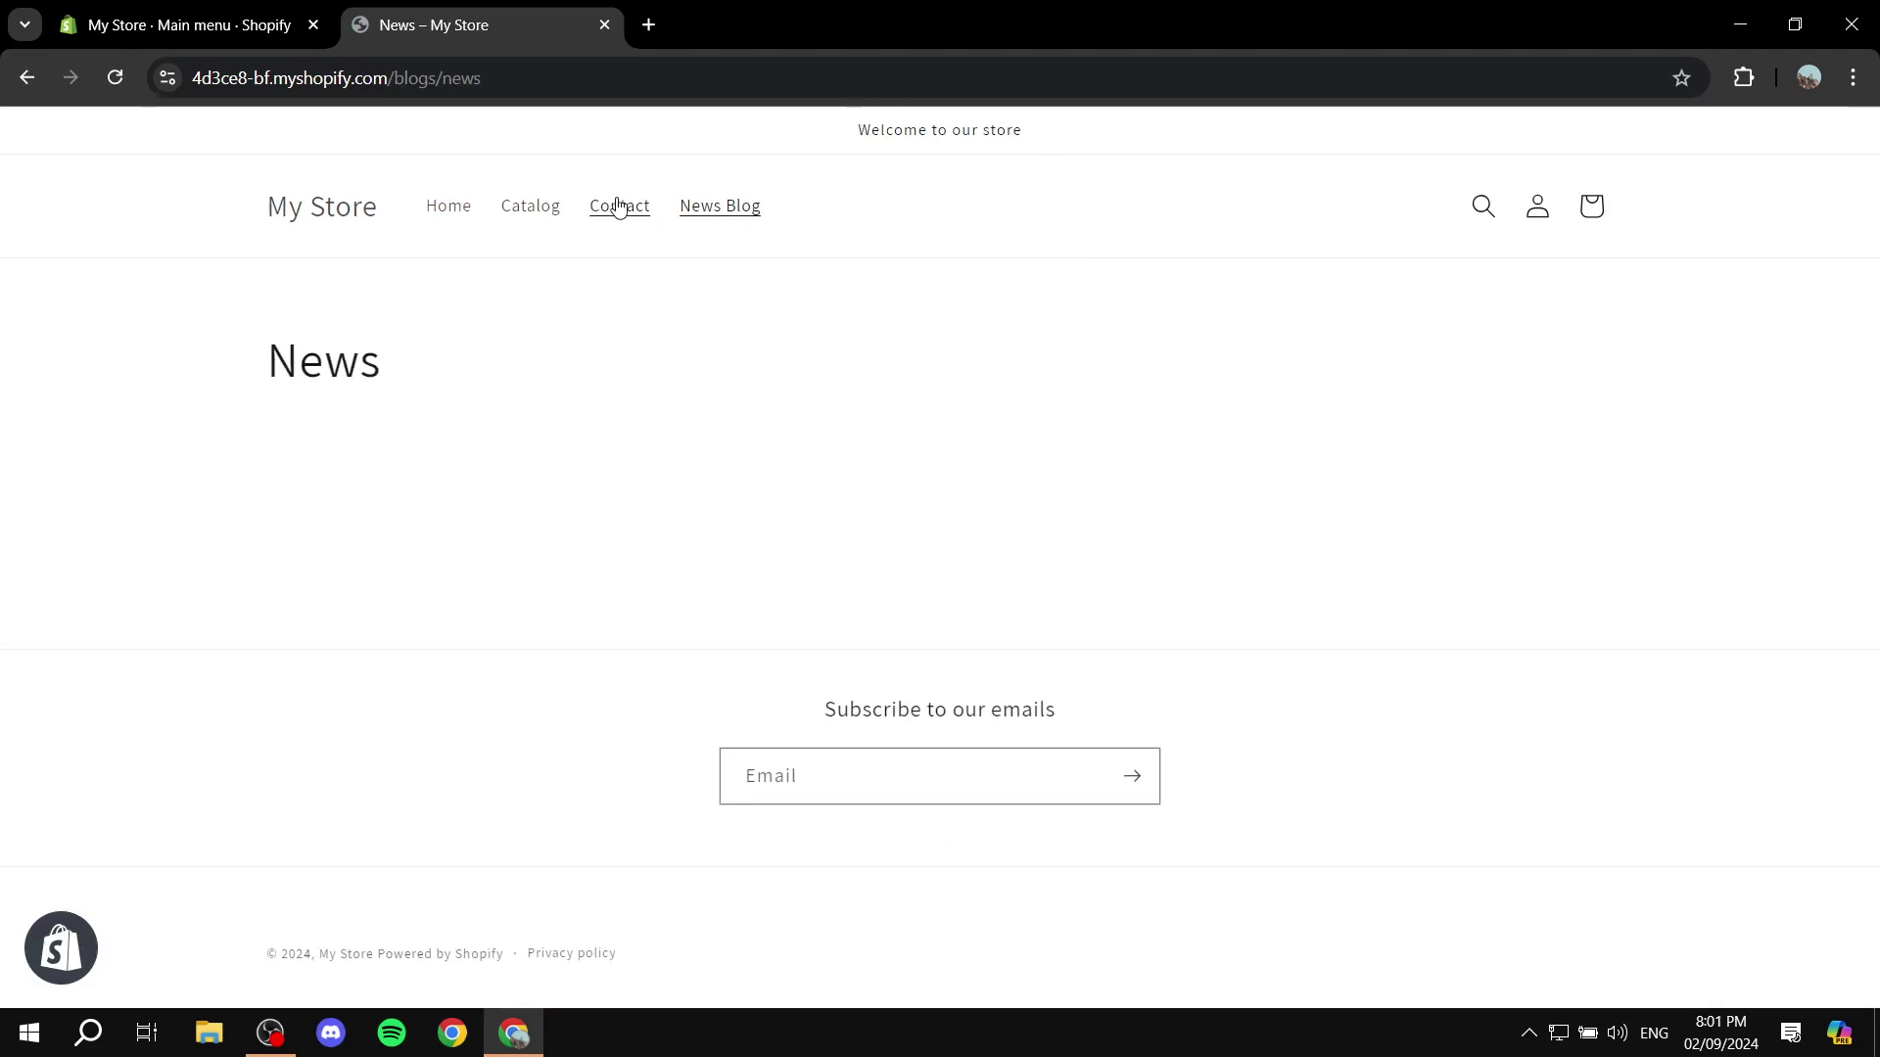
# - Confirm the News blog page on the storefront has no posts yet
pyautogui.moveTo(223, 375); pyautogui.dragTo(443, 362)
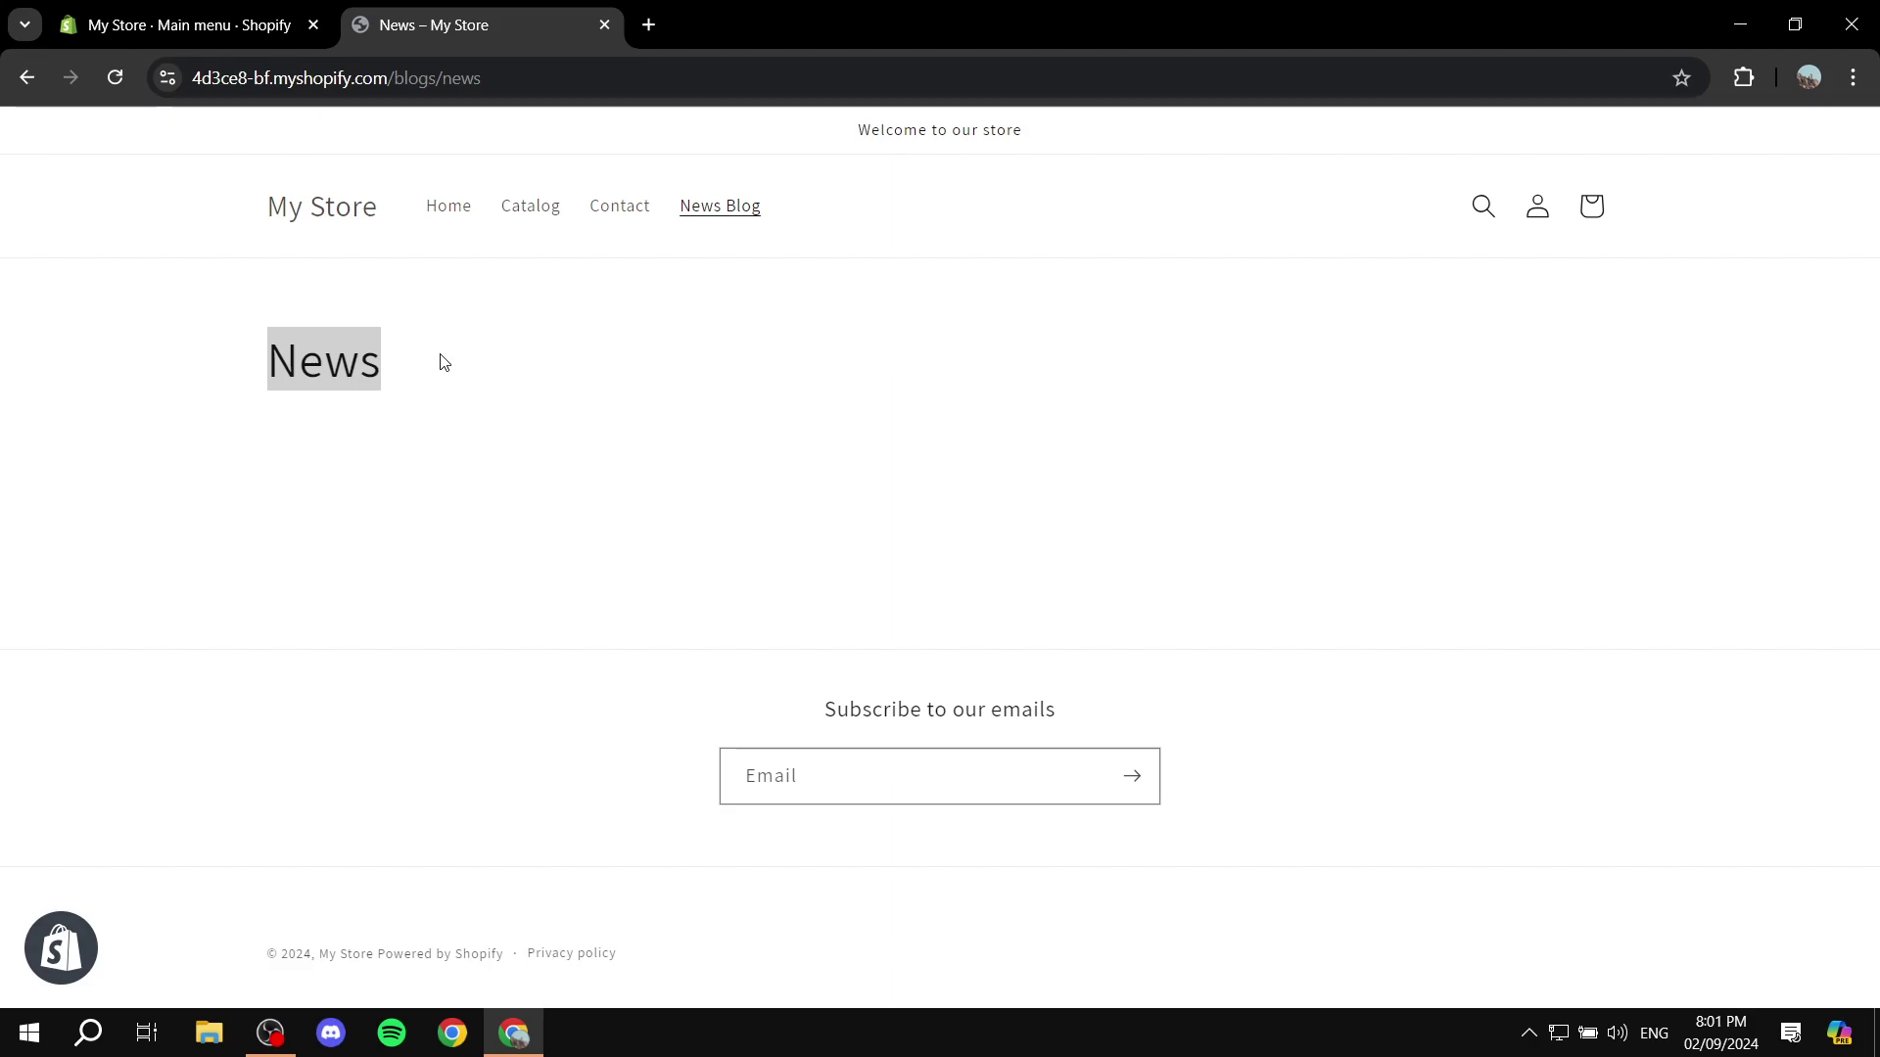
pyautogui.click(410, 538)
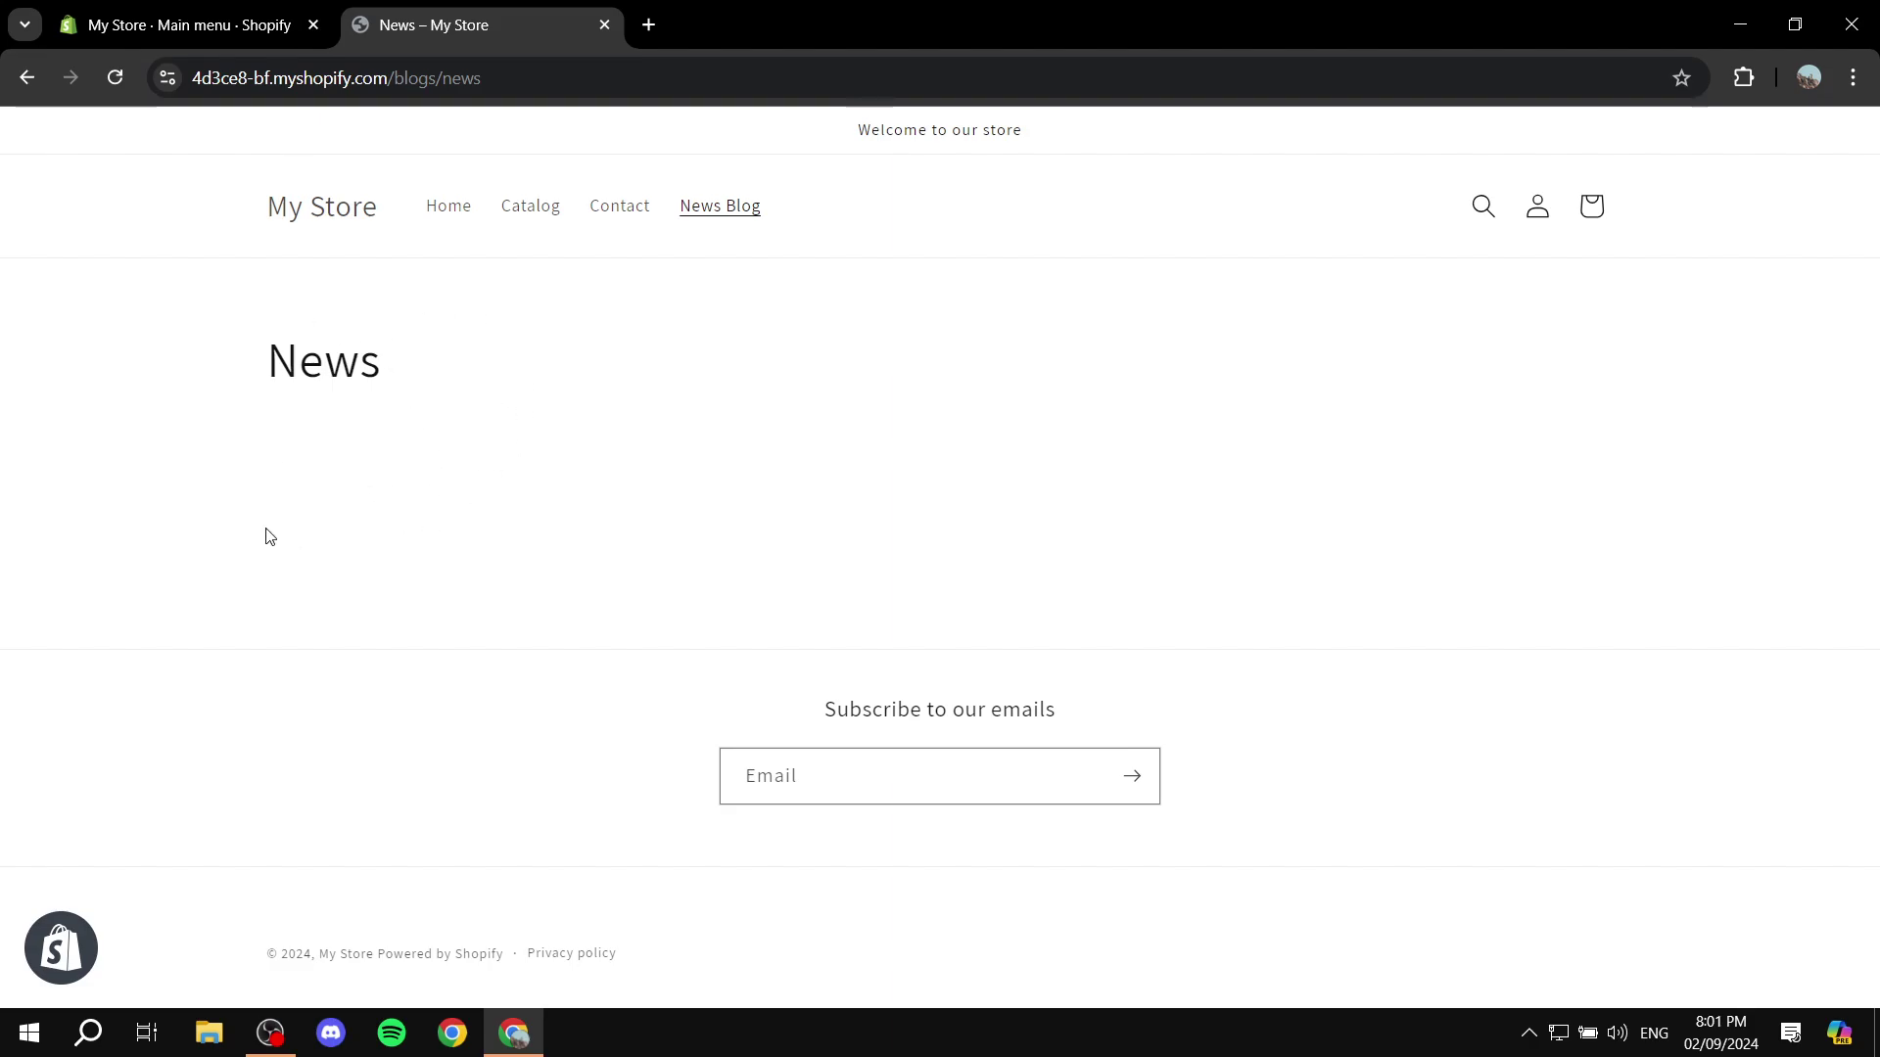
# - Back in the admin, start a new blog post titled 'Sample'
pyautogui.click(604, 25)
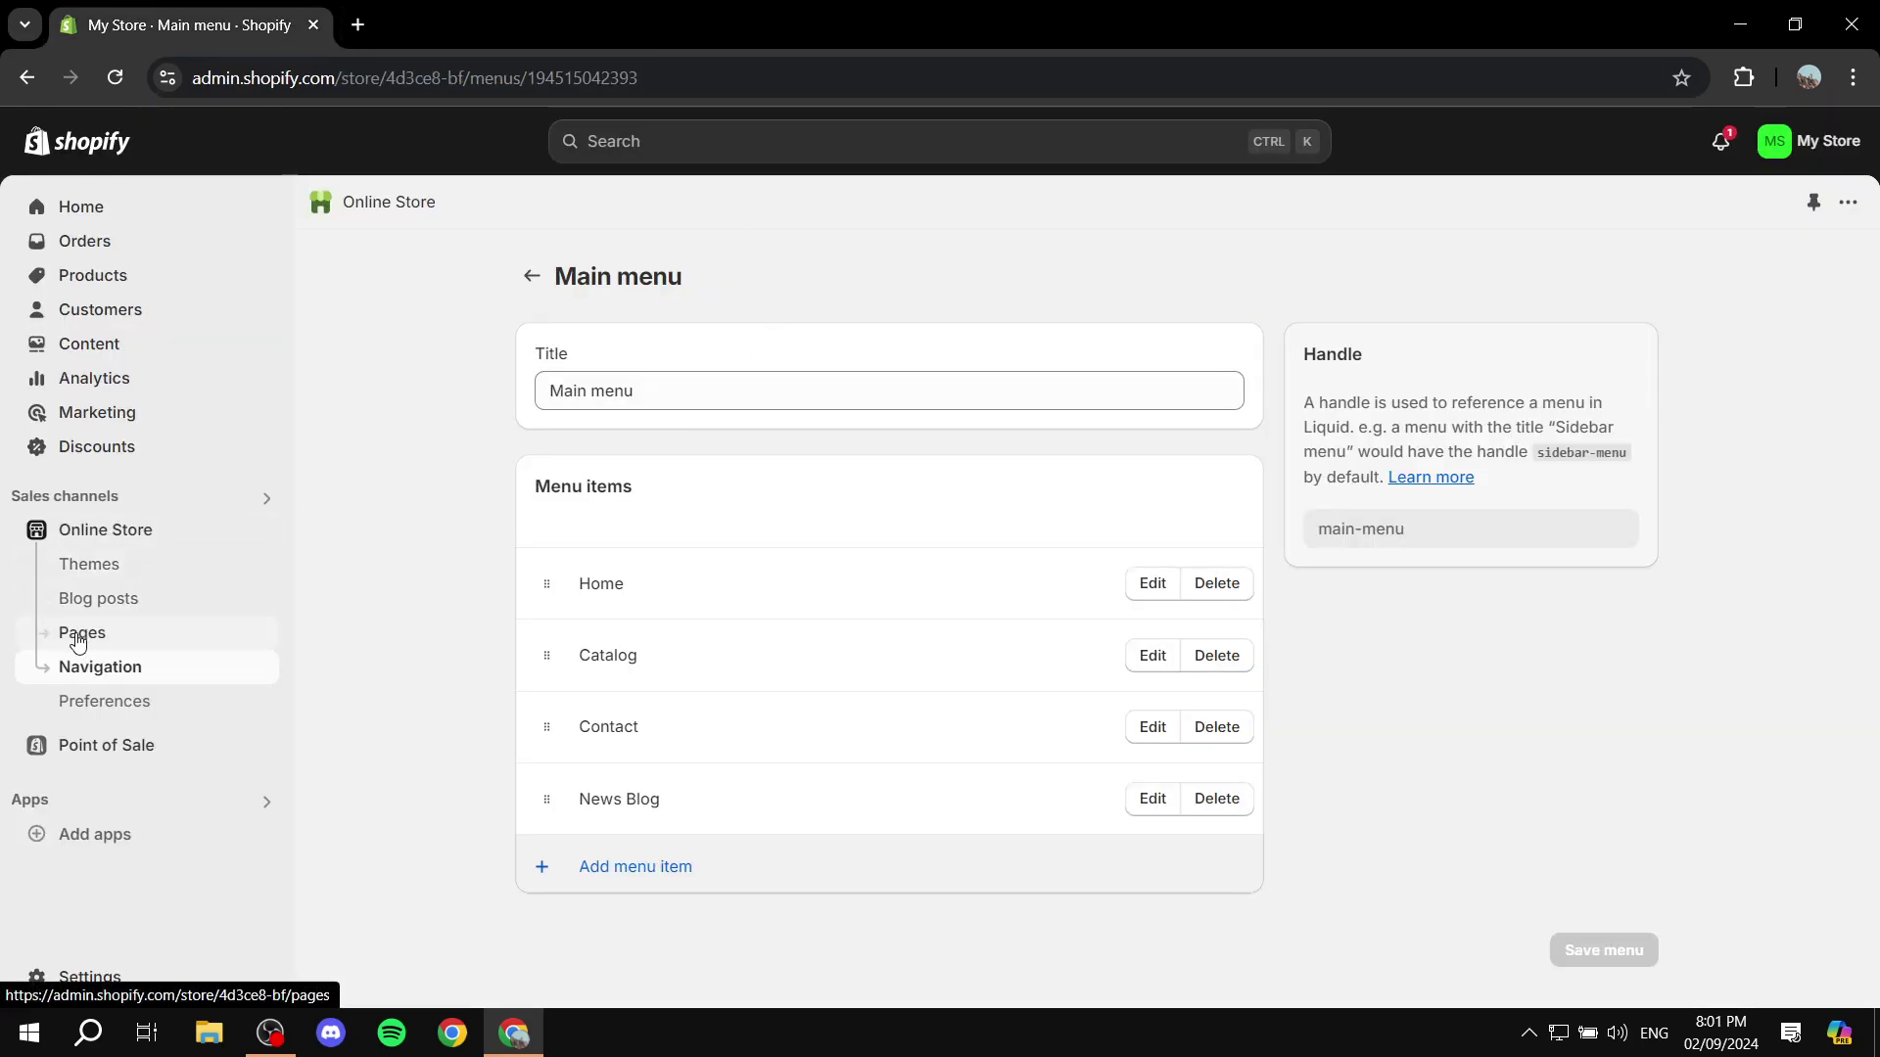
pyautogui.click(103, 613)
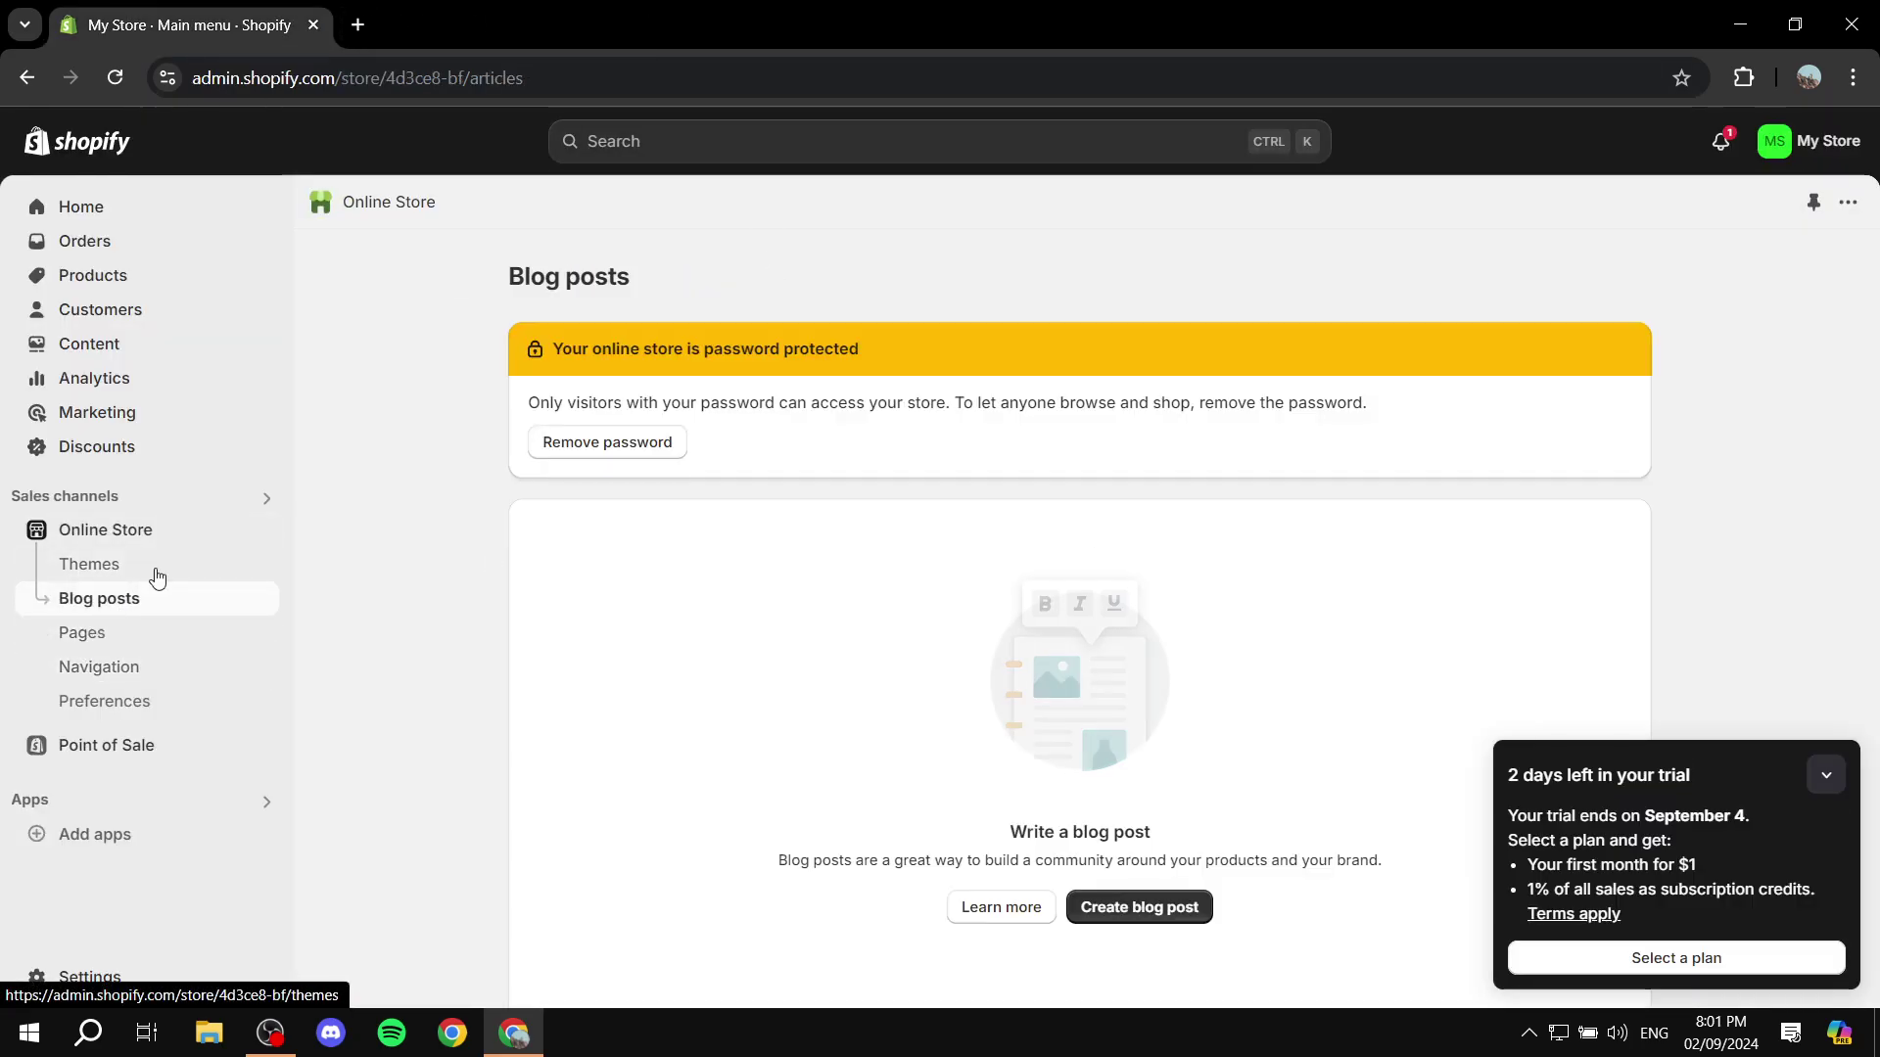
pyautogui.click(1825, 774)
pyautogui.click(1166, 908)
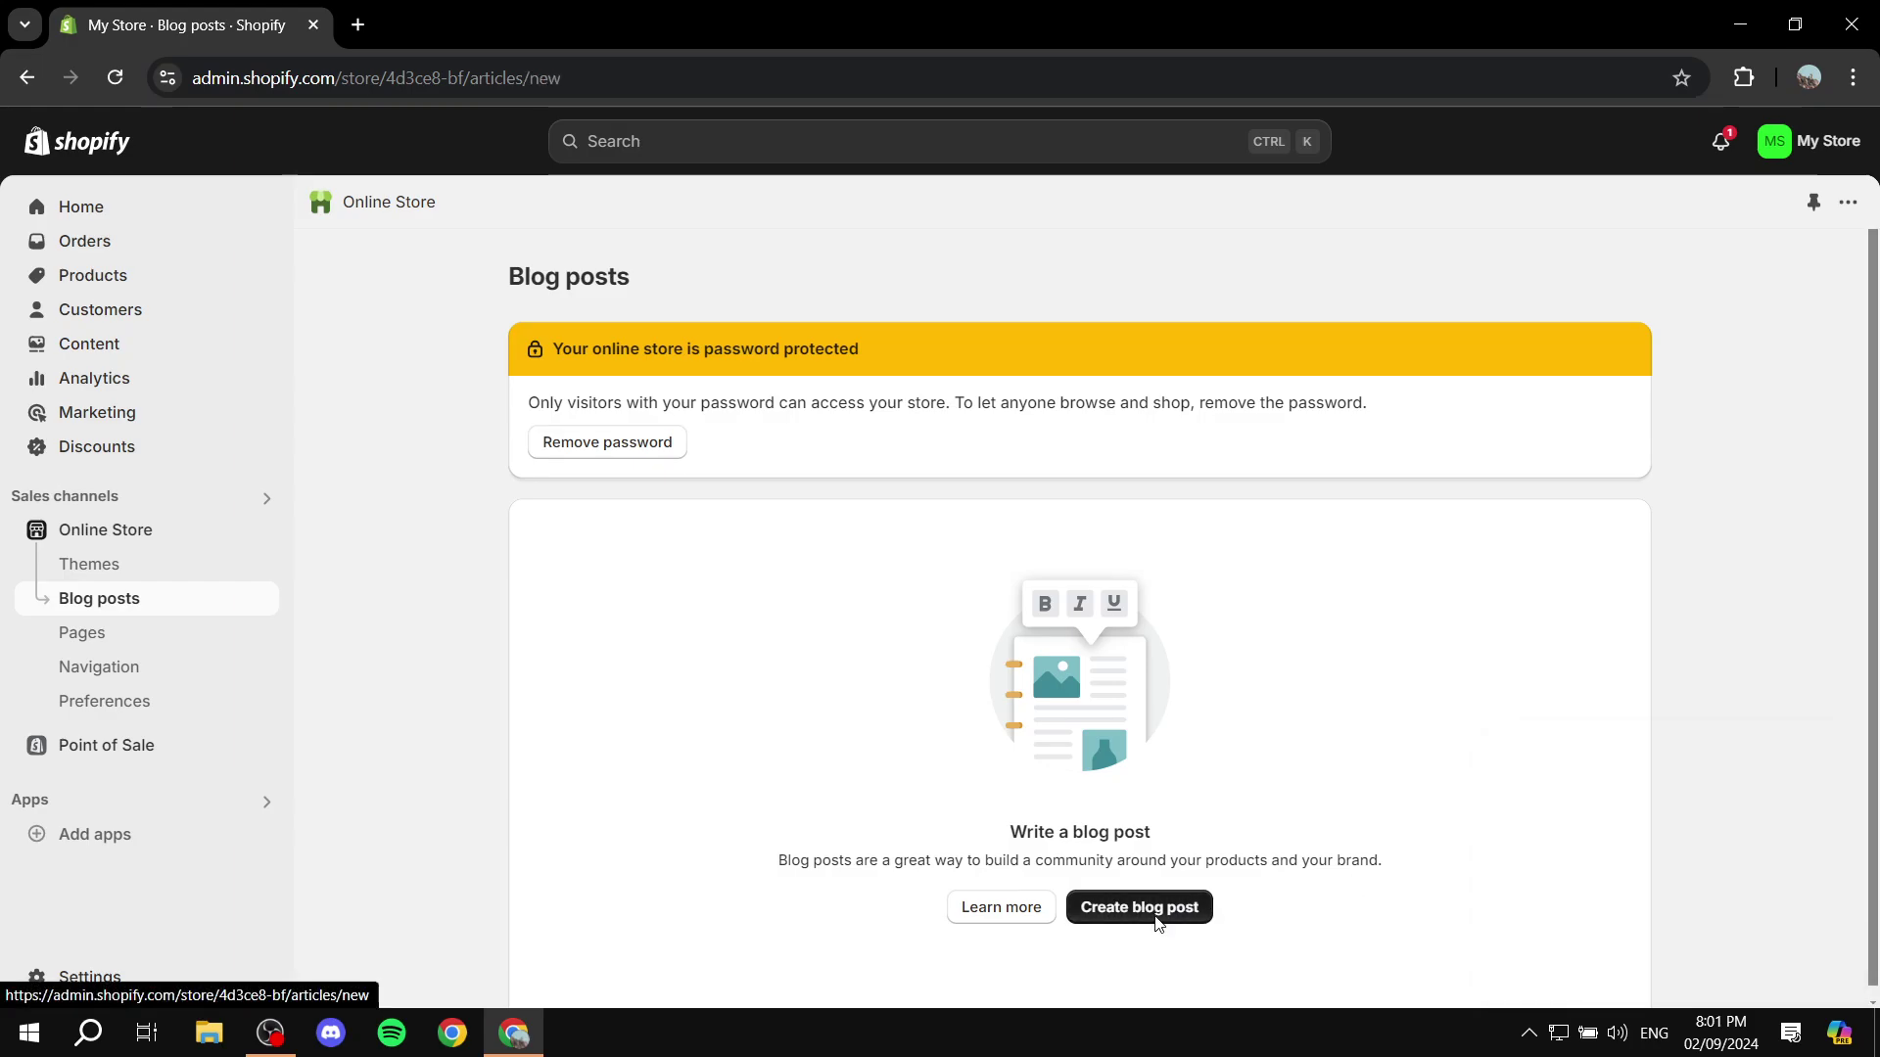
pyautogui.click(870, 411)
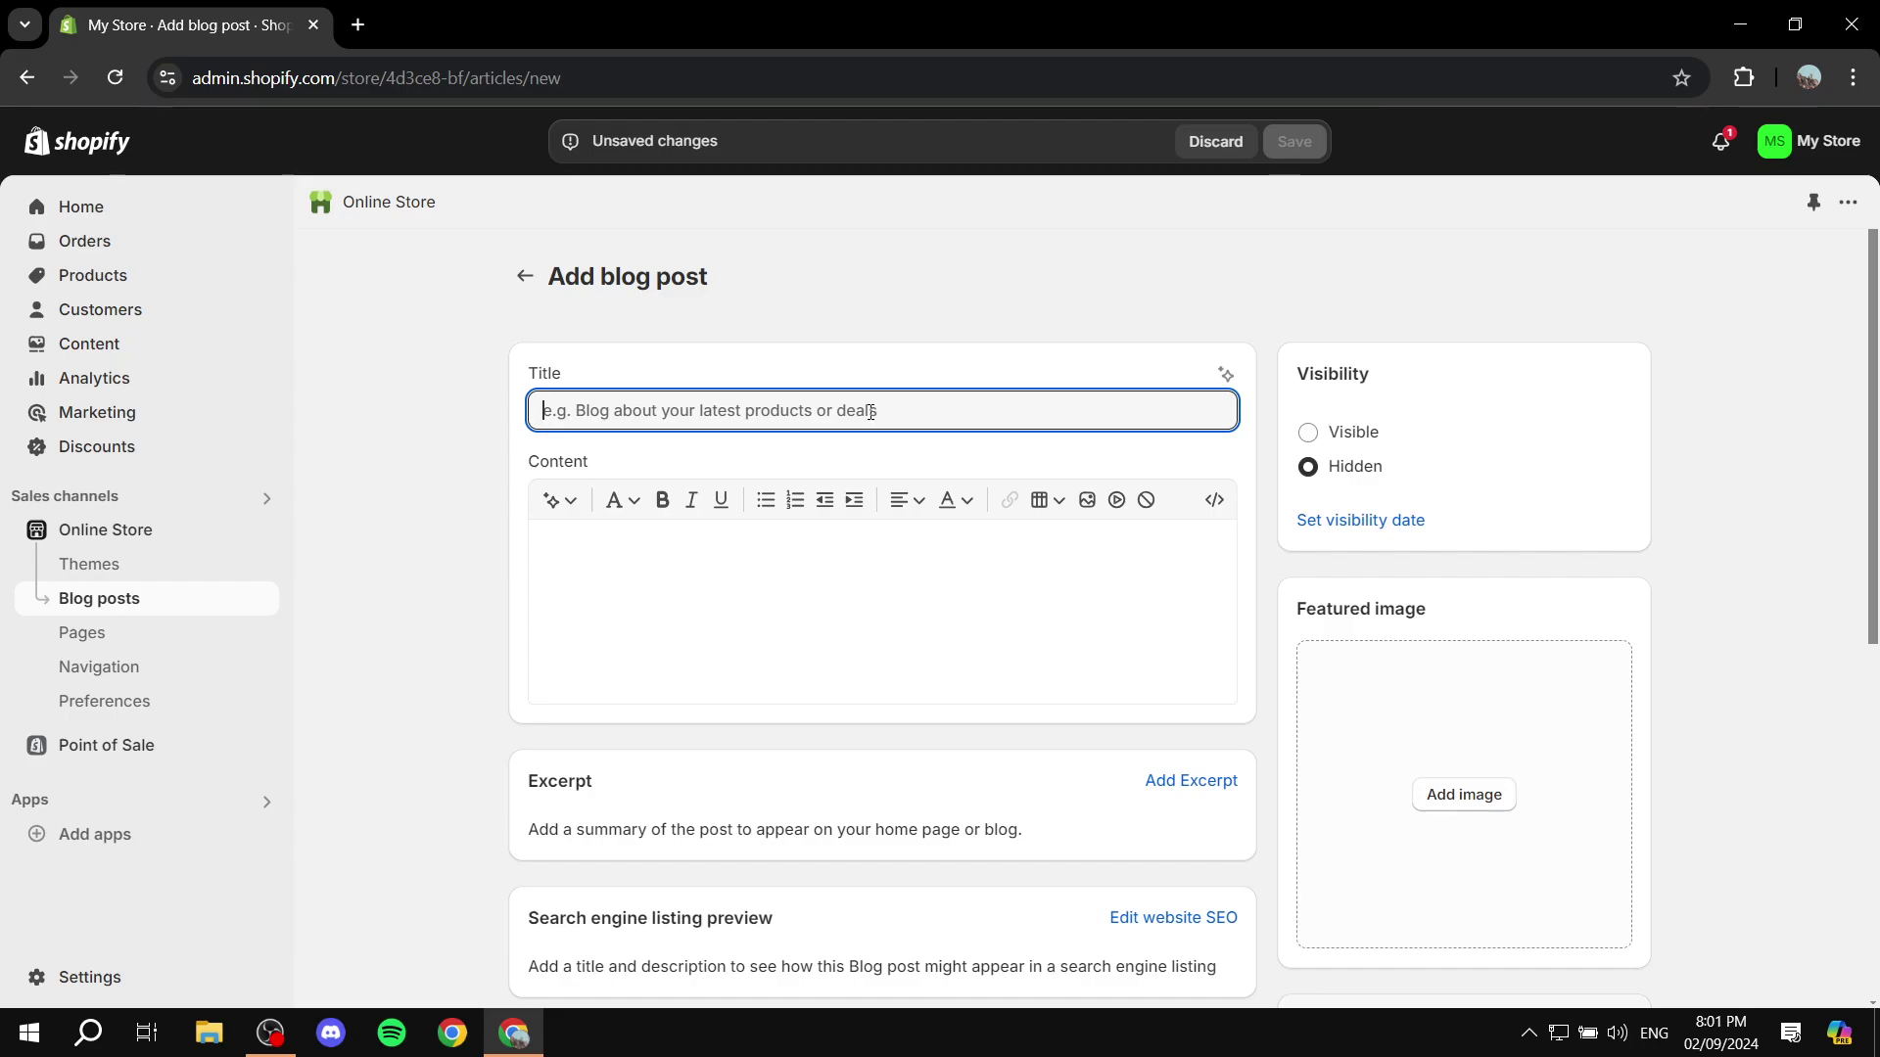
pyautogui.write('Sample')
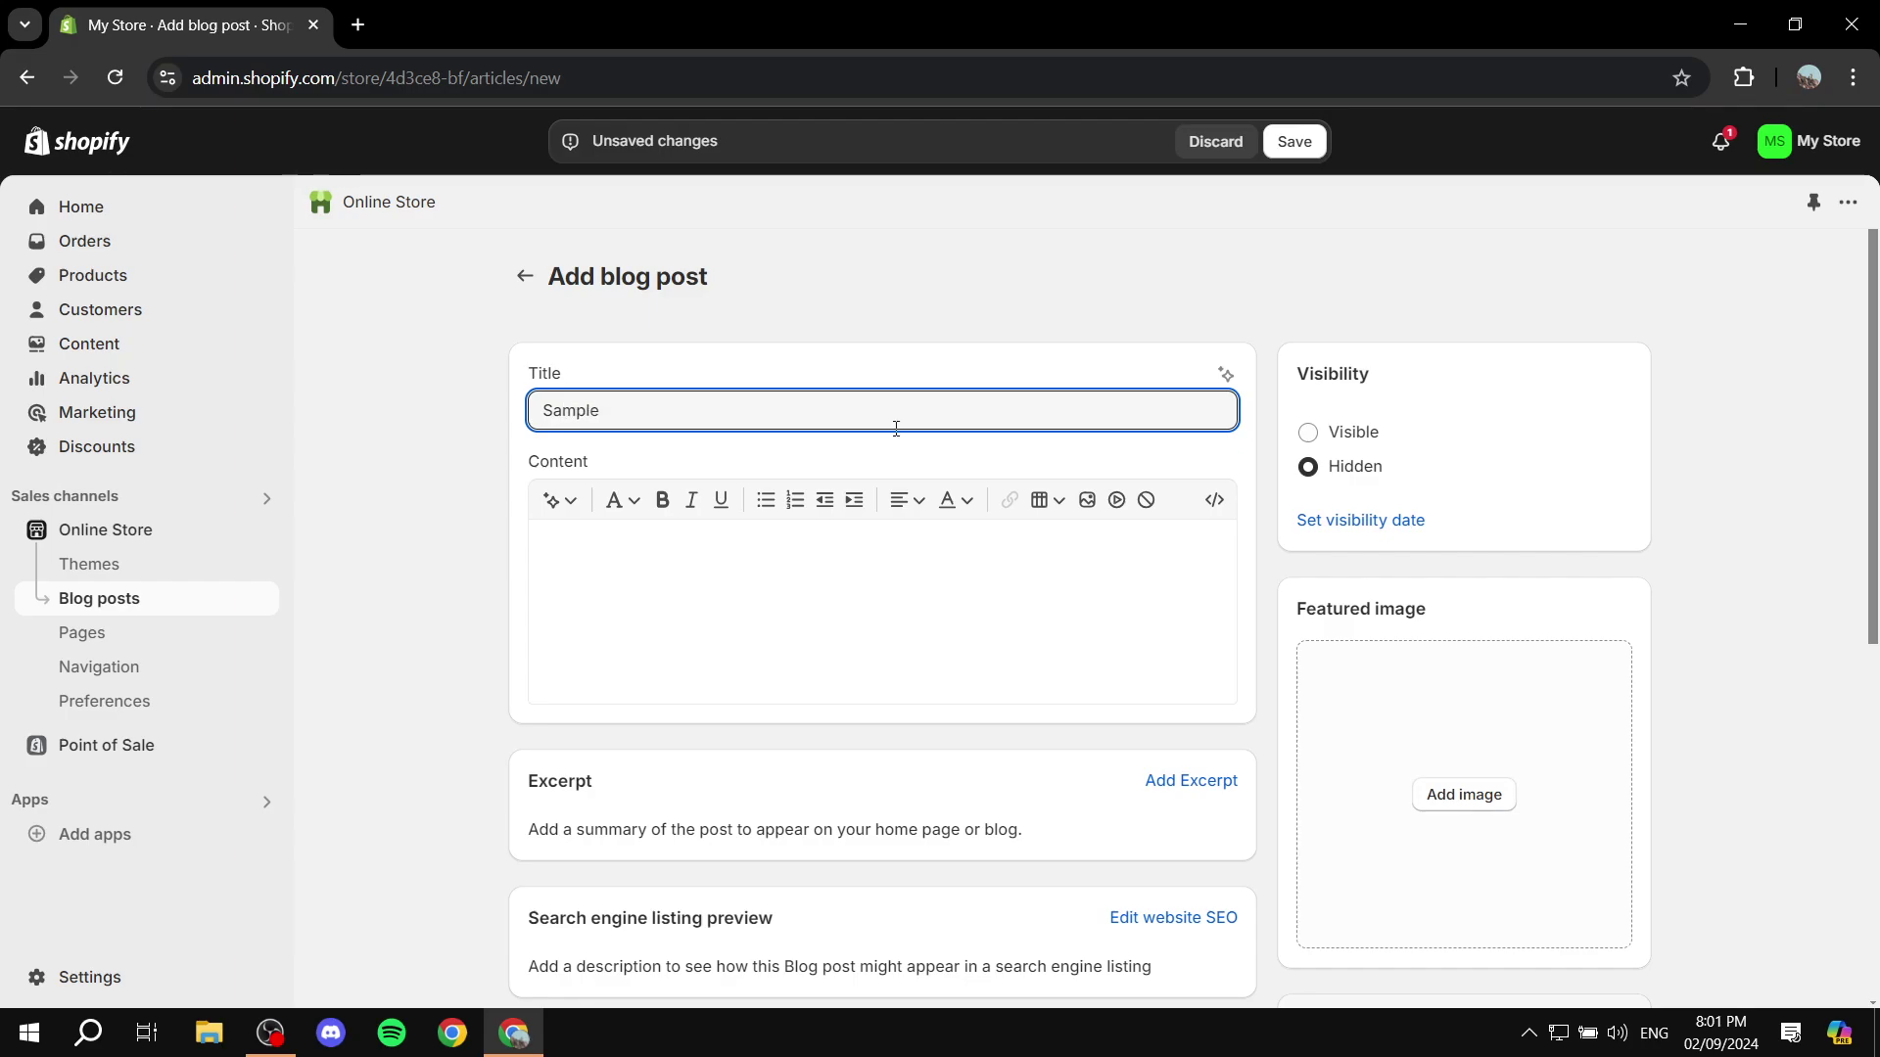
# - Assign the post to a newly created blog titled 'Colors'
pyautogui.scroll(-4, 1038, 519)
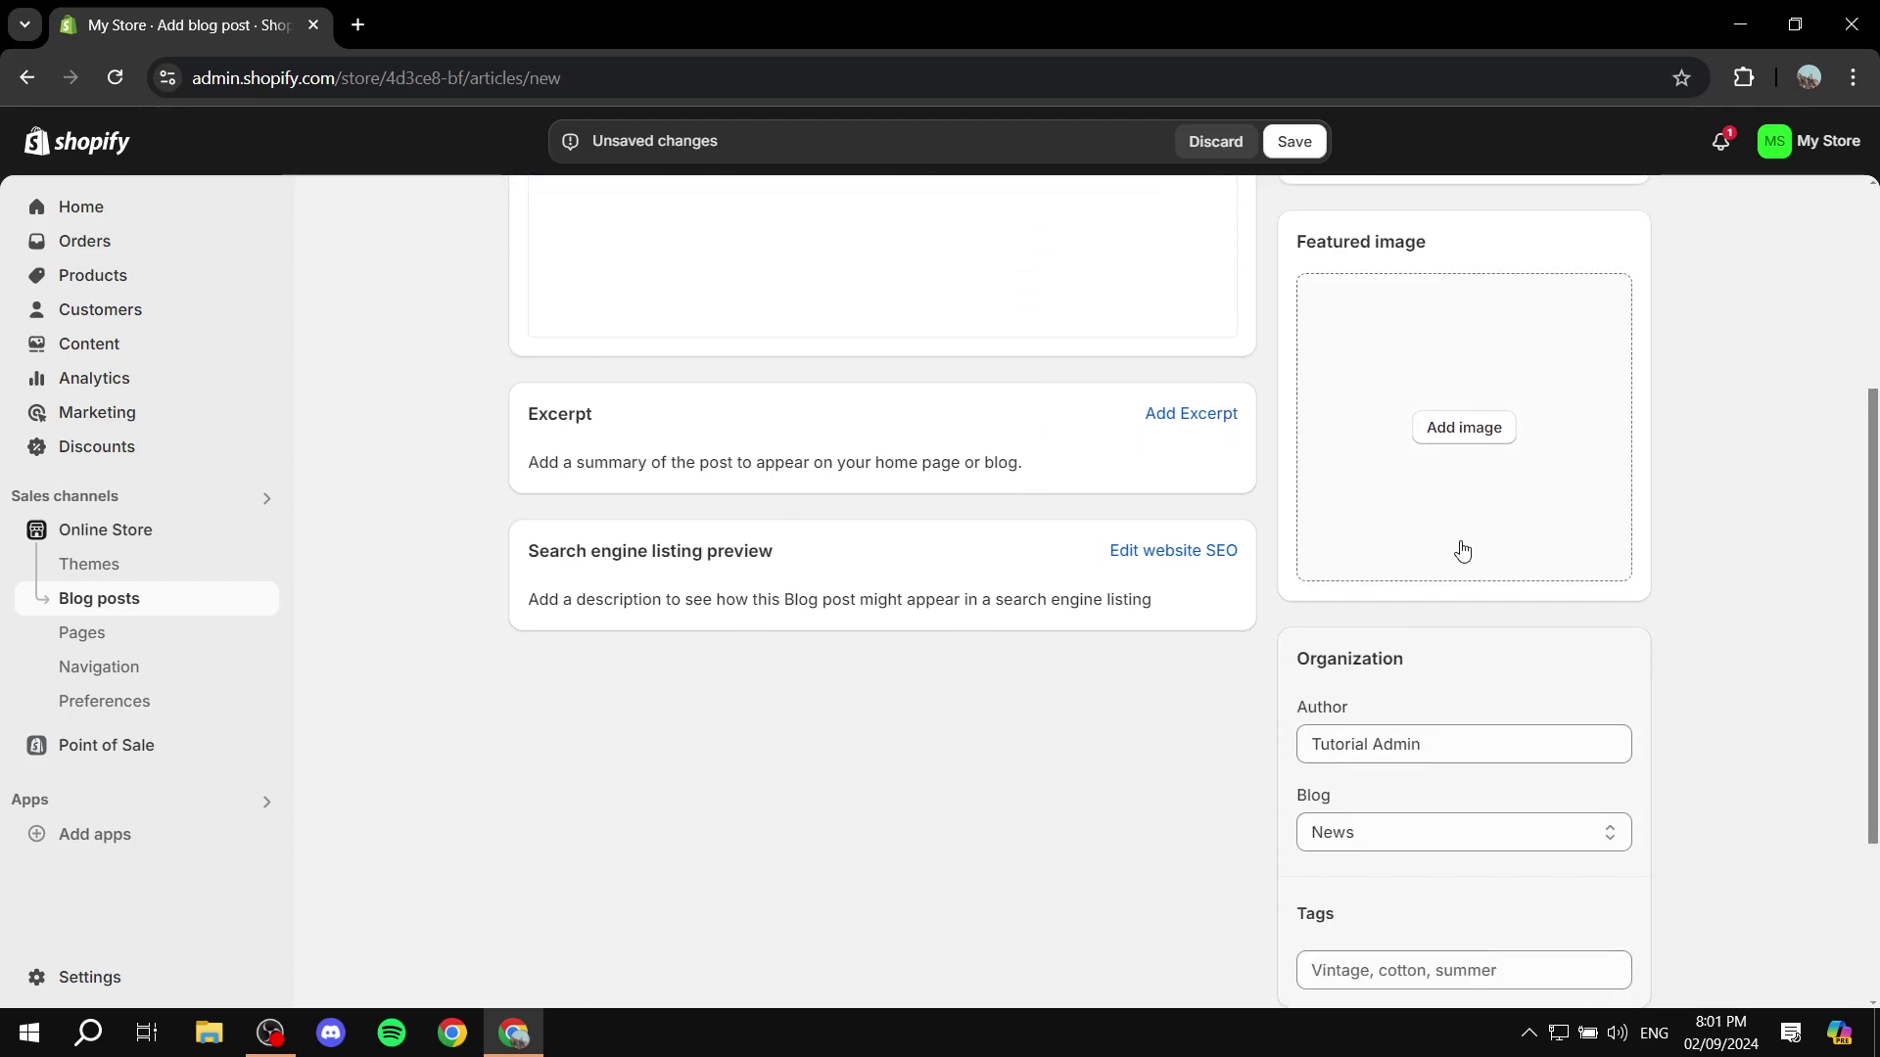
pyautogui.scroll(-1, 1371, 814)
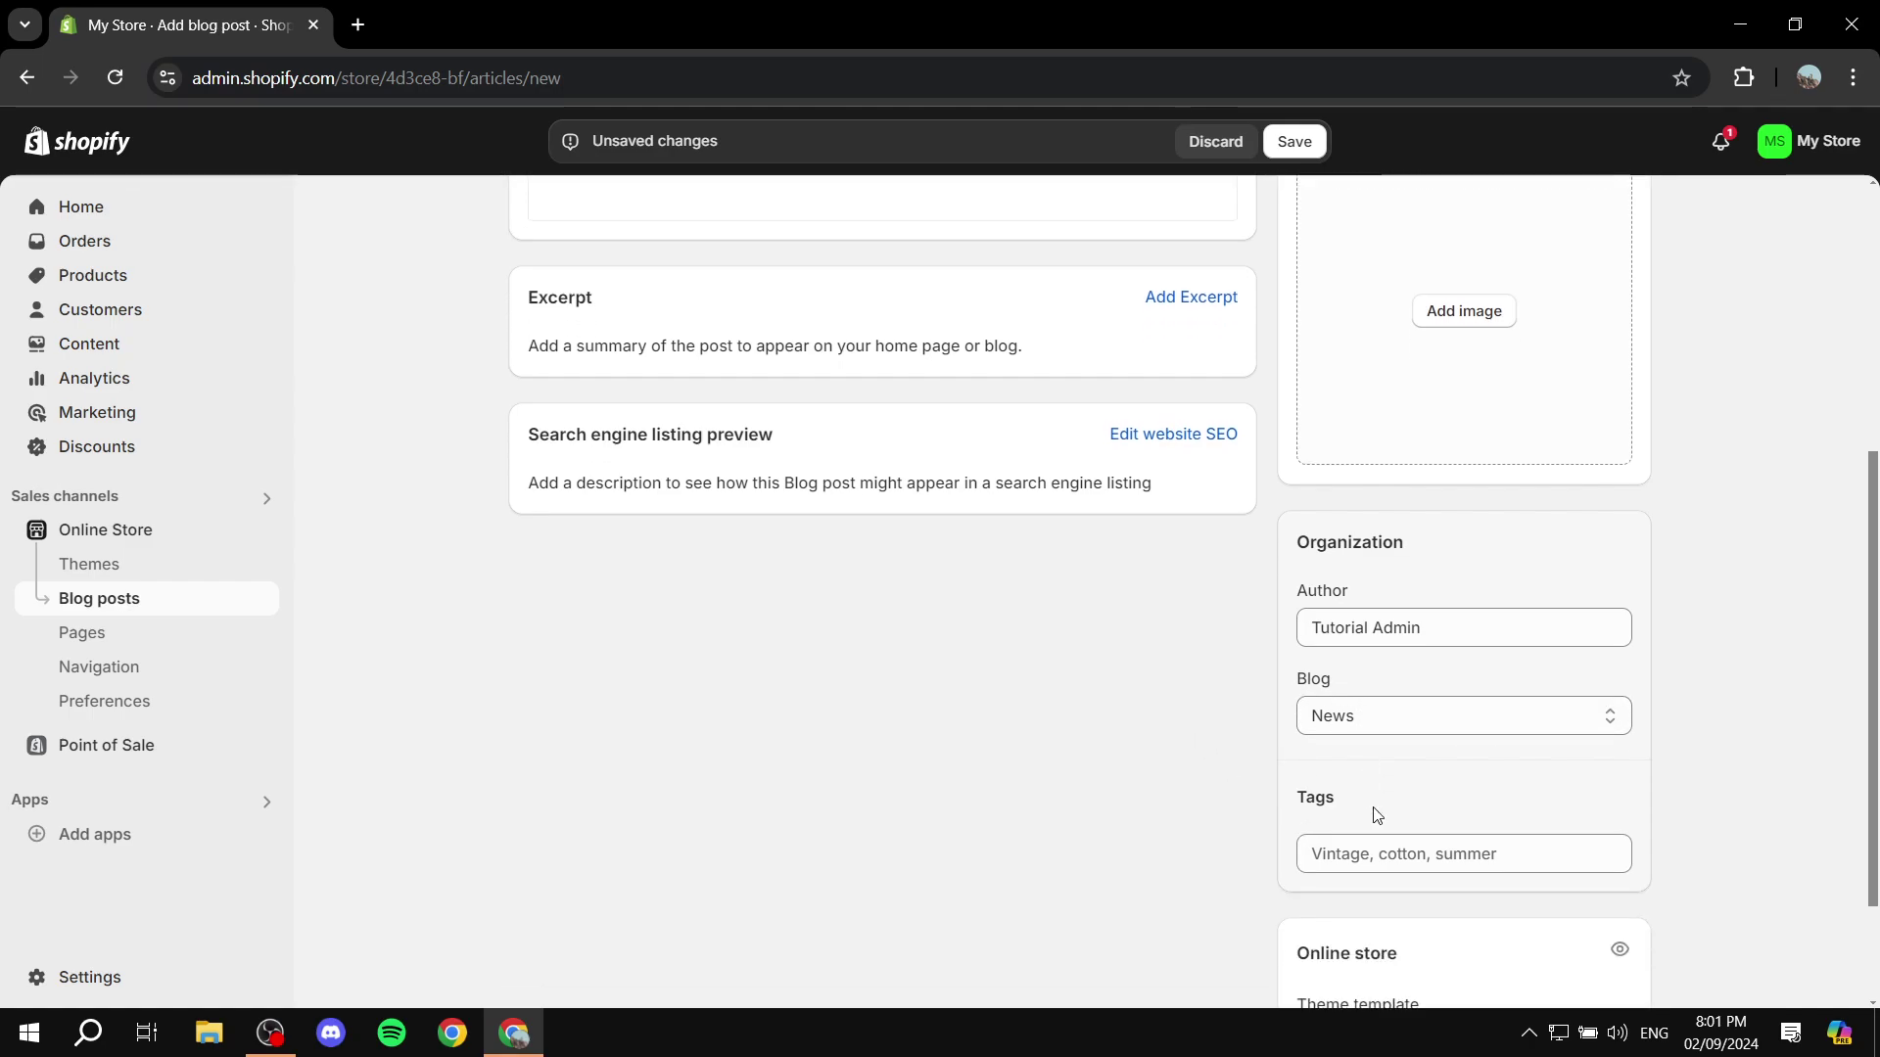
pyautogui.click(1460, 719)
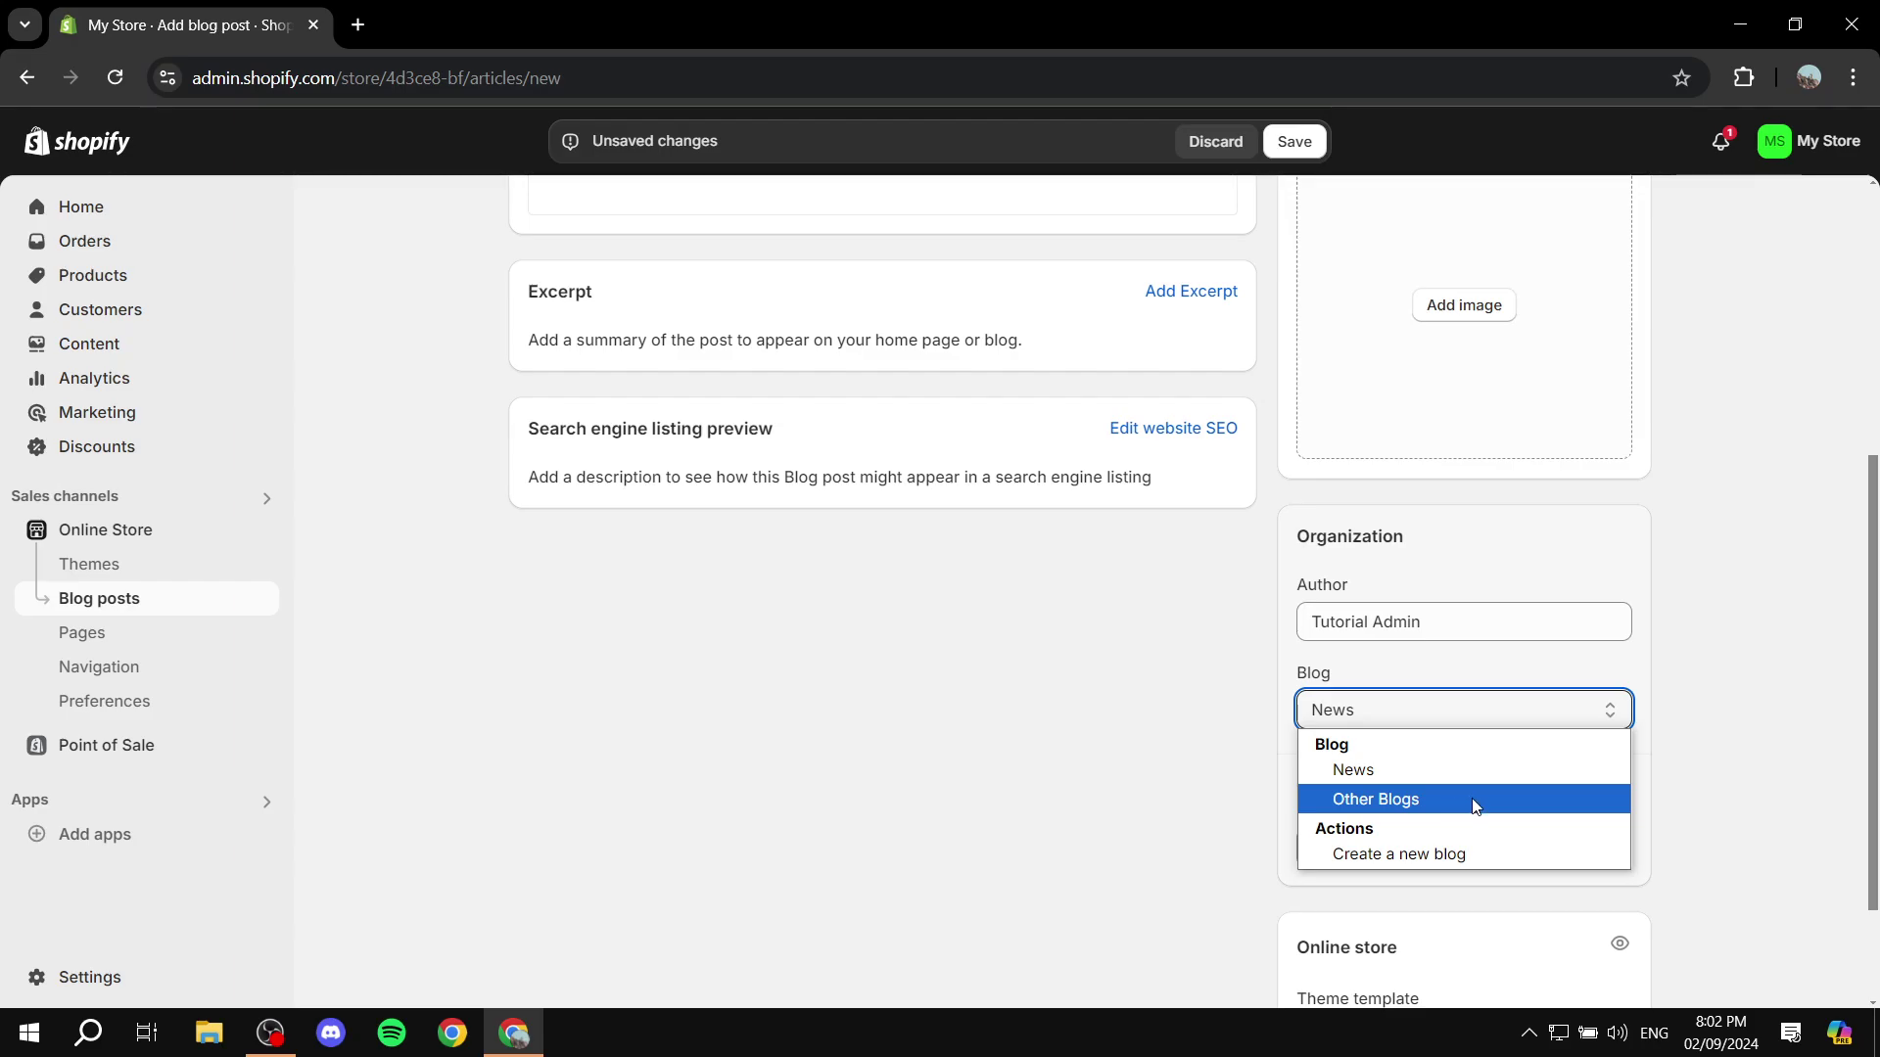
pyautogui.click(1399, 856)
pyautogui.click(1384, 809)
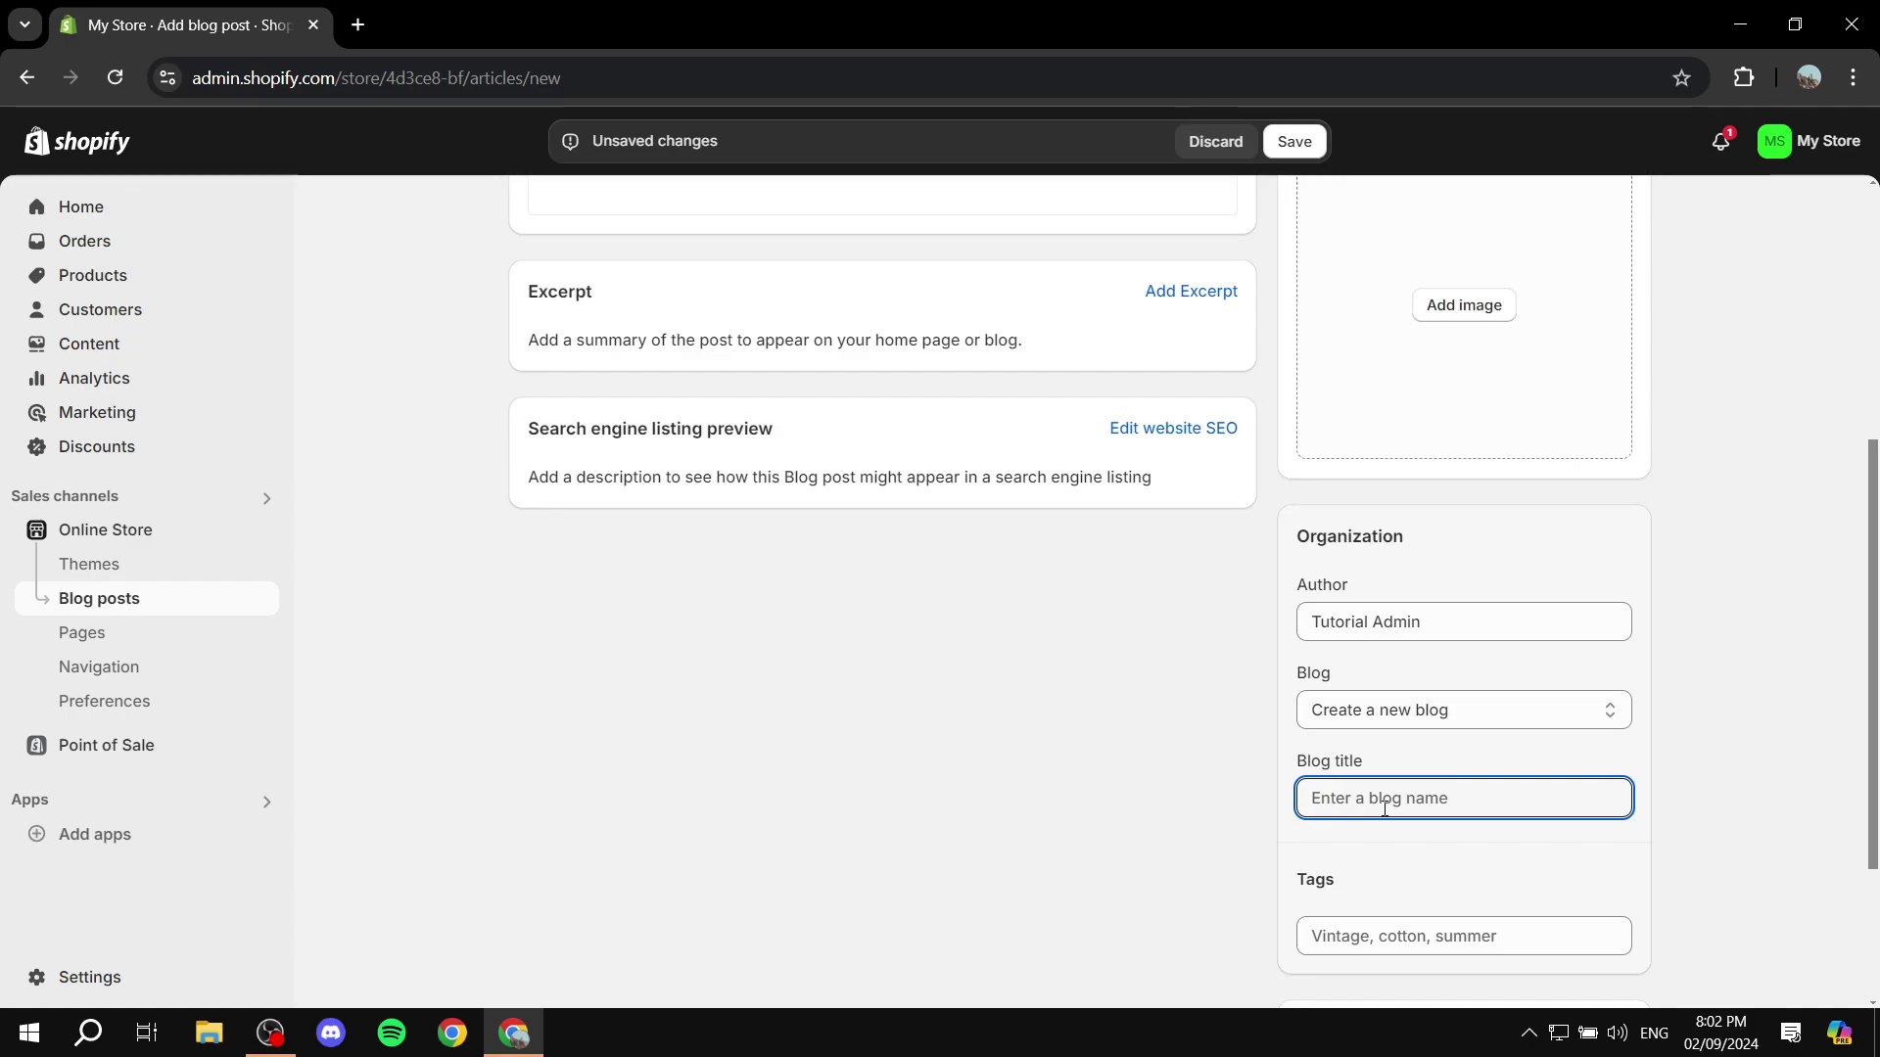
pyautogui.write('Colors')
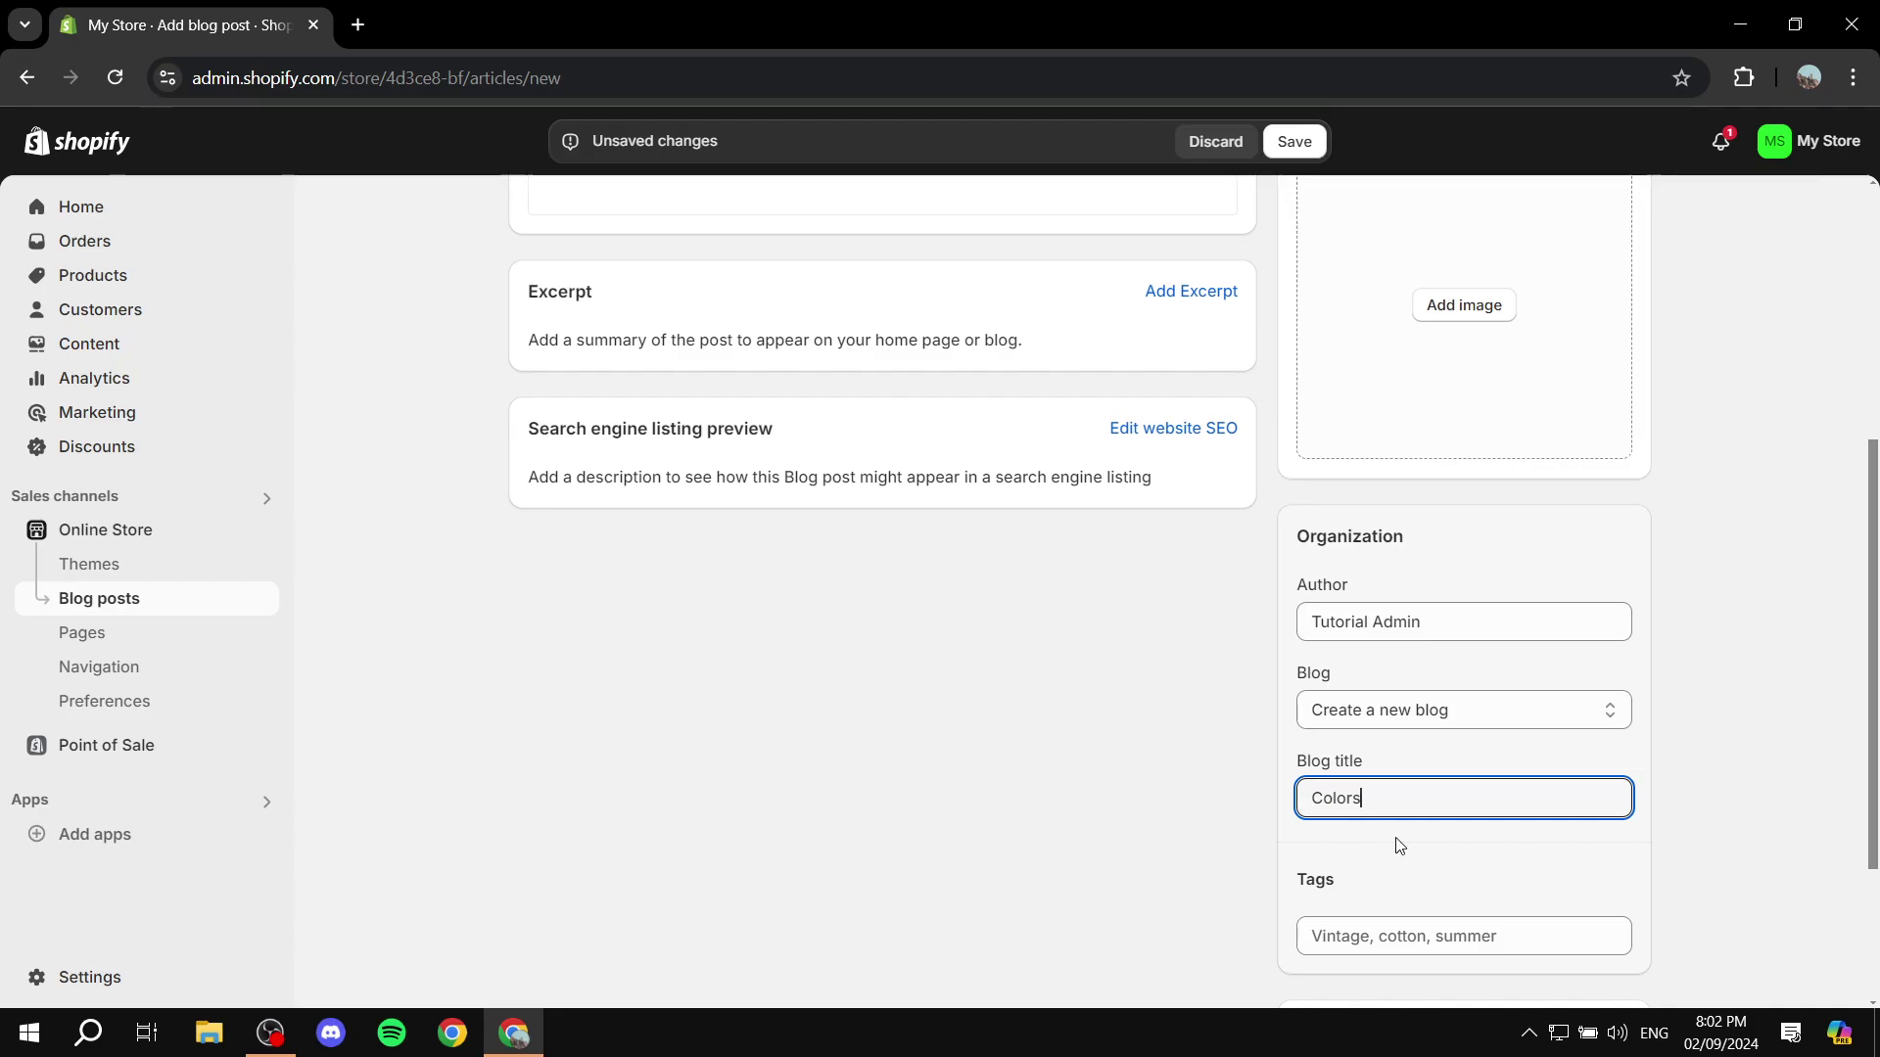
# - Review the post form and save the hidden Sample post
pyautogui.scroll(5, 830, 407)
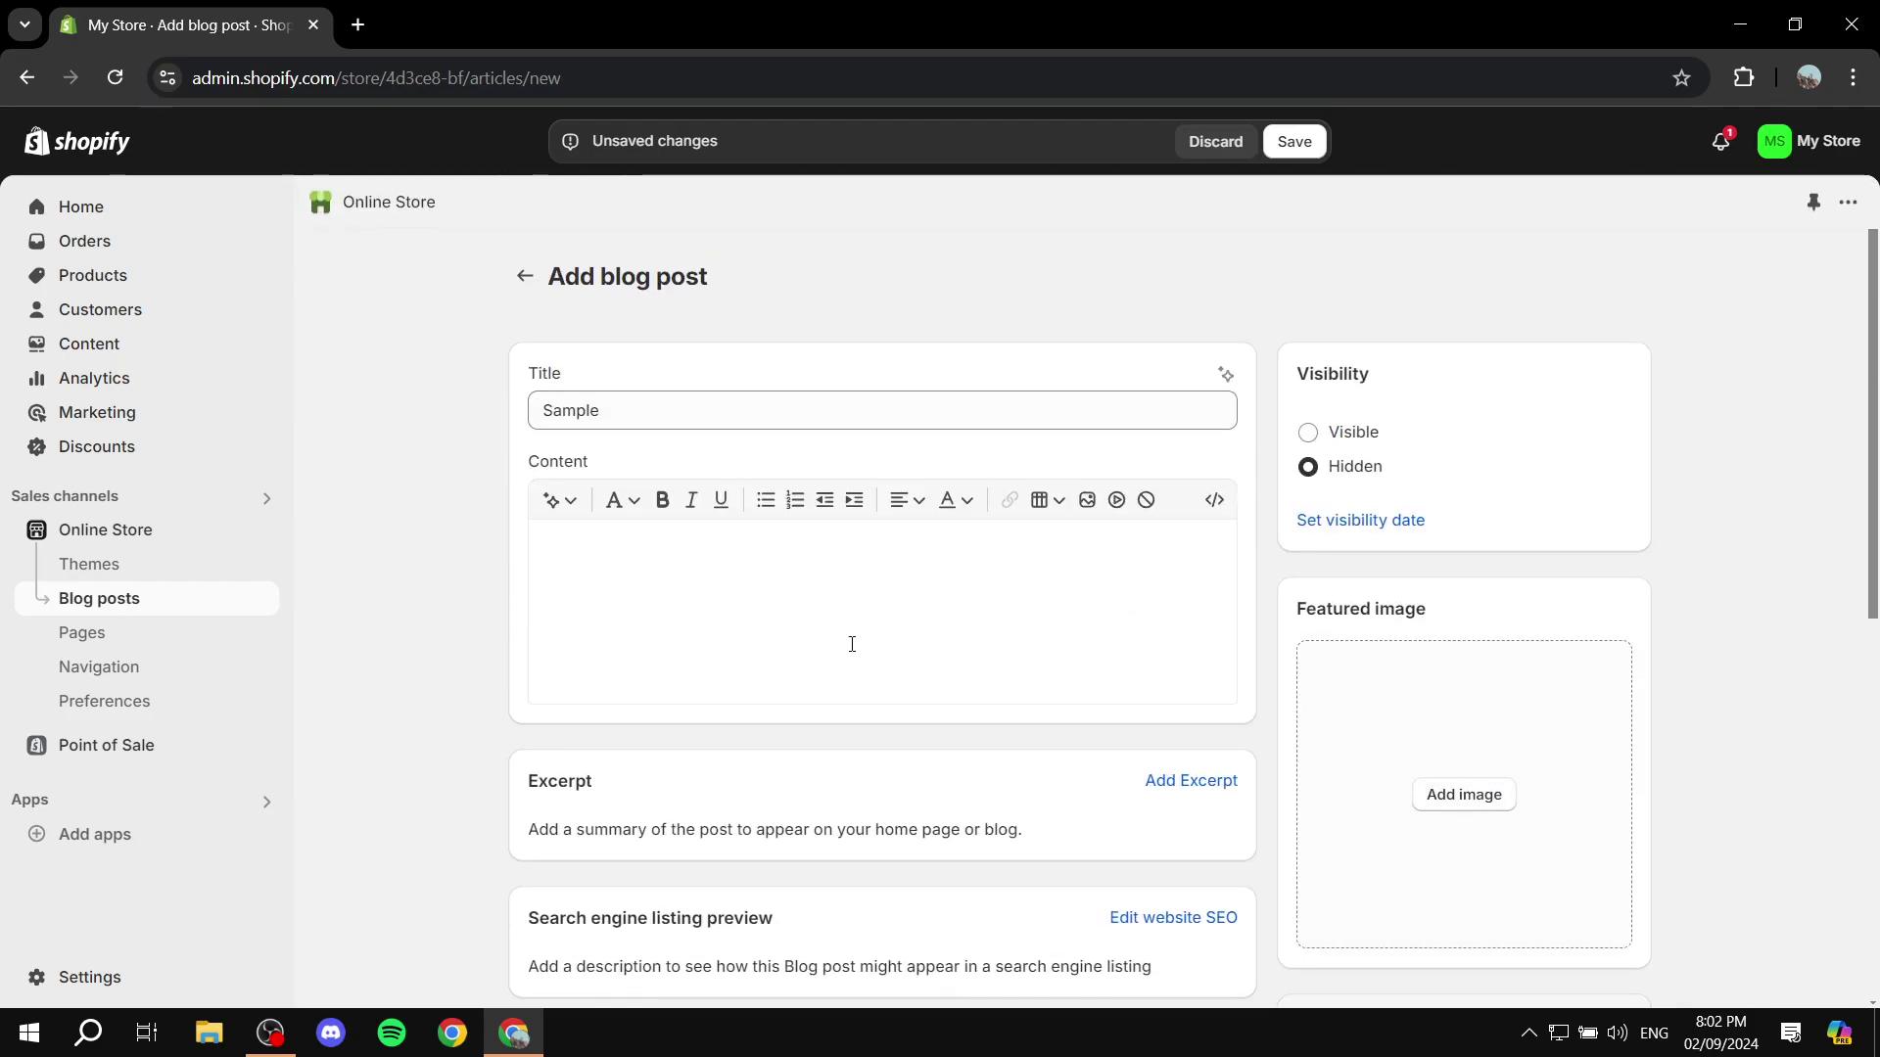
pyautogui.click(625, 621)
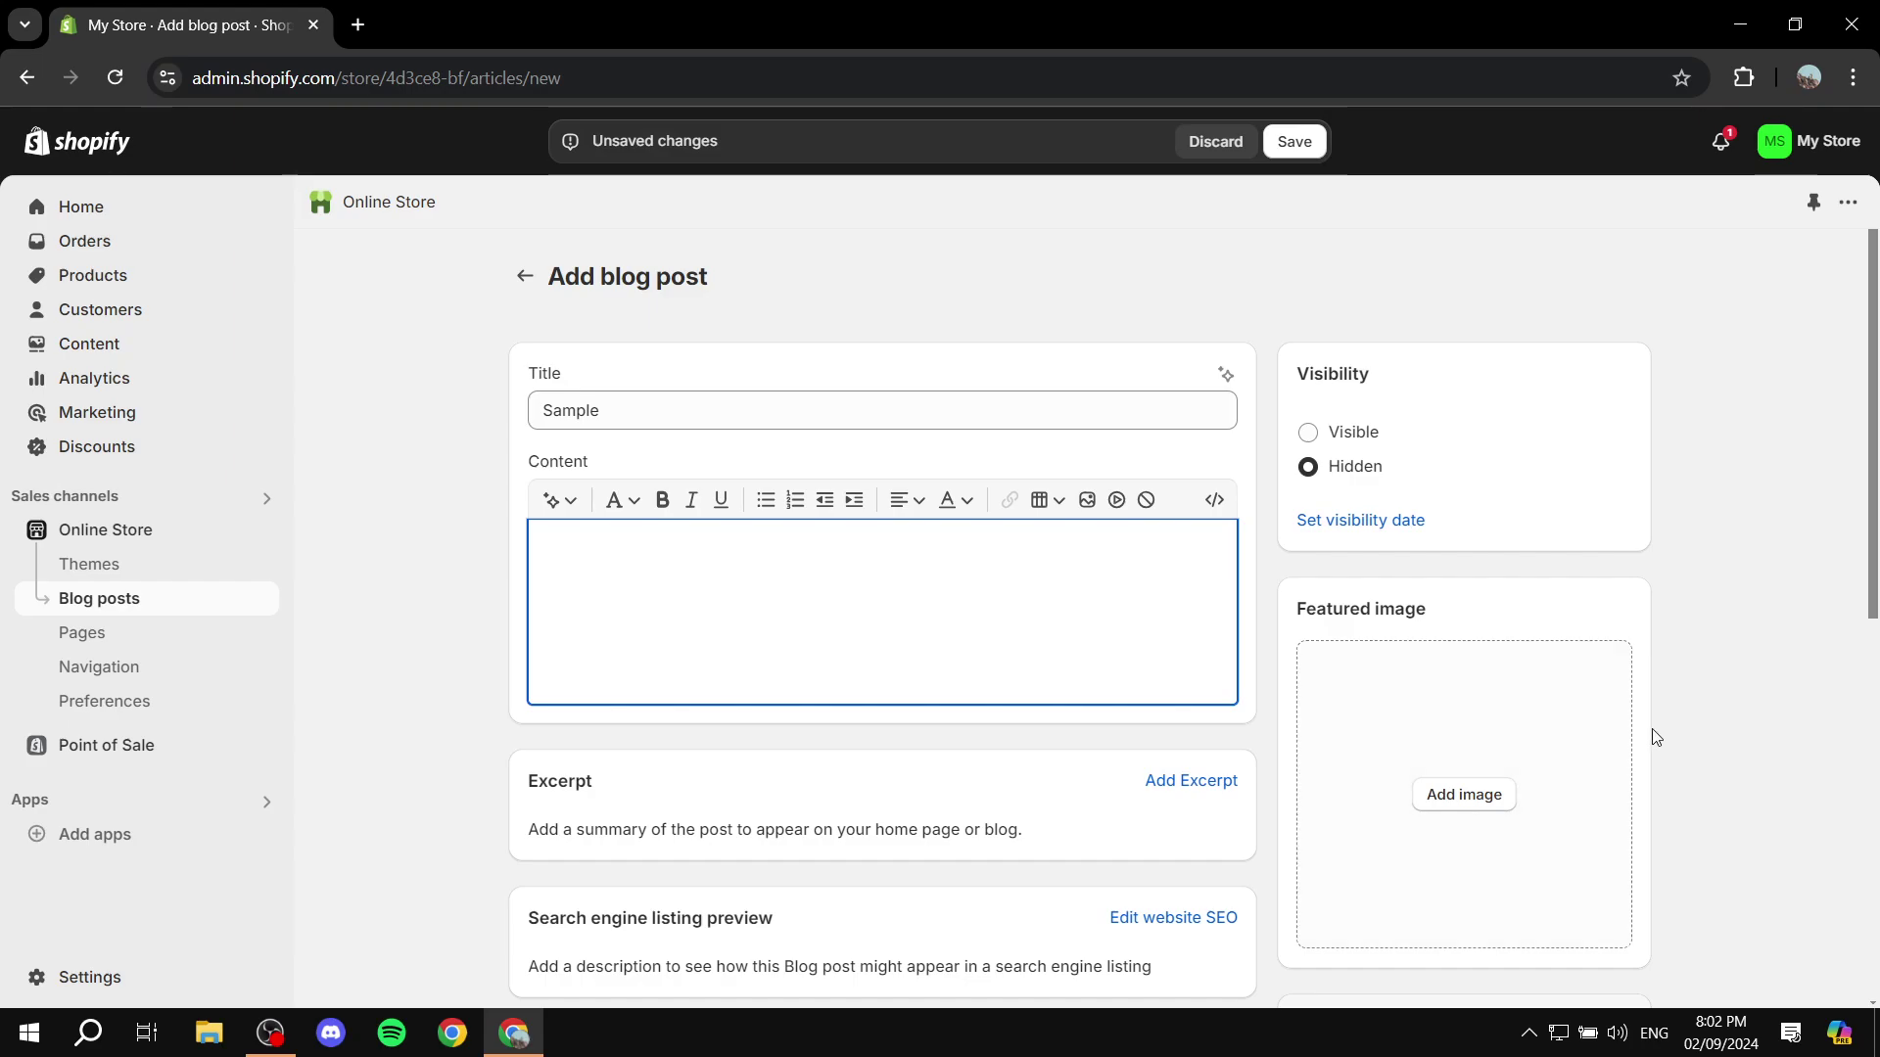
pyautogui.scroll(-3, 1176, 530)
pyautogui.scroll(-5, 1573, 588)
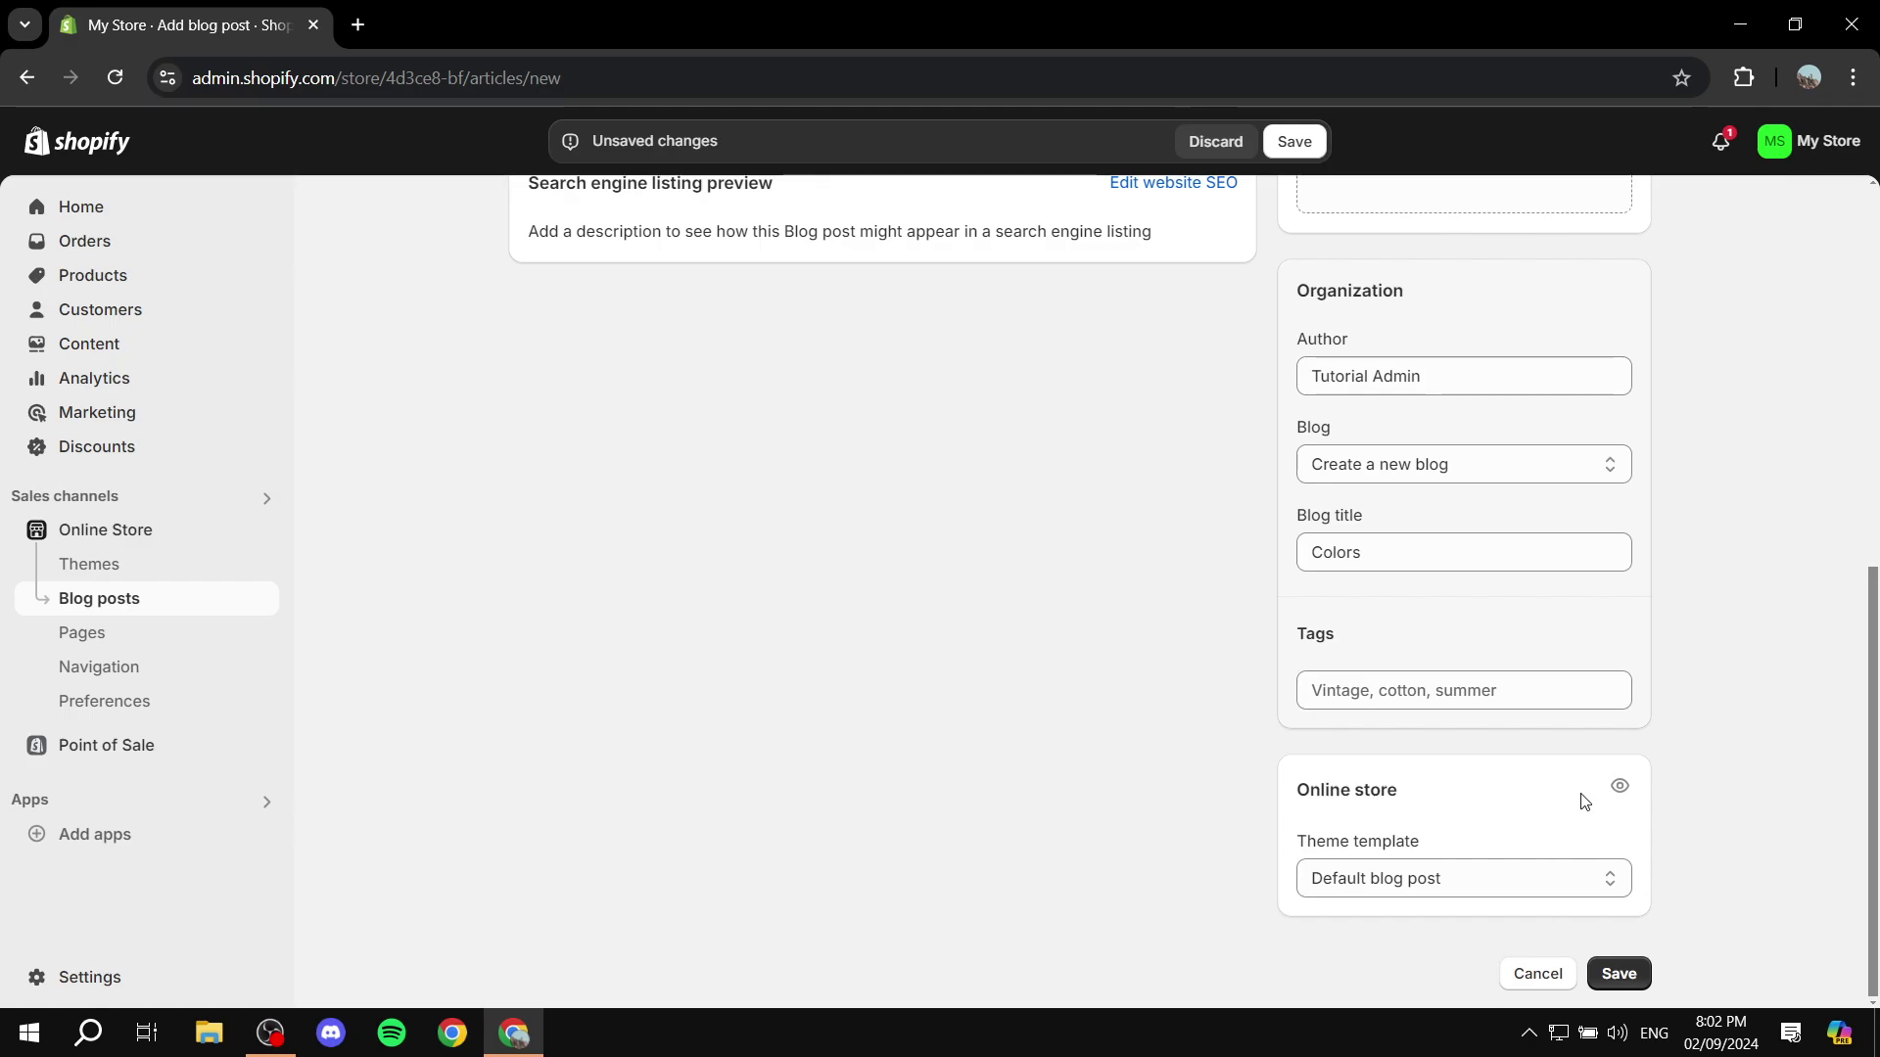
pyautogui.moveTo(1295, 516); pyautogui.dragTo(1384, 515)
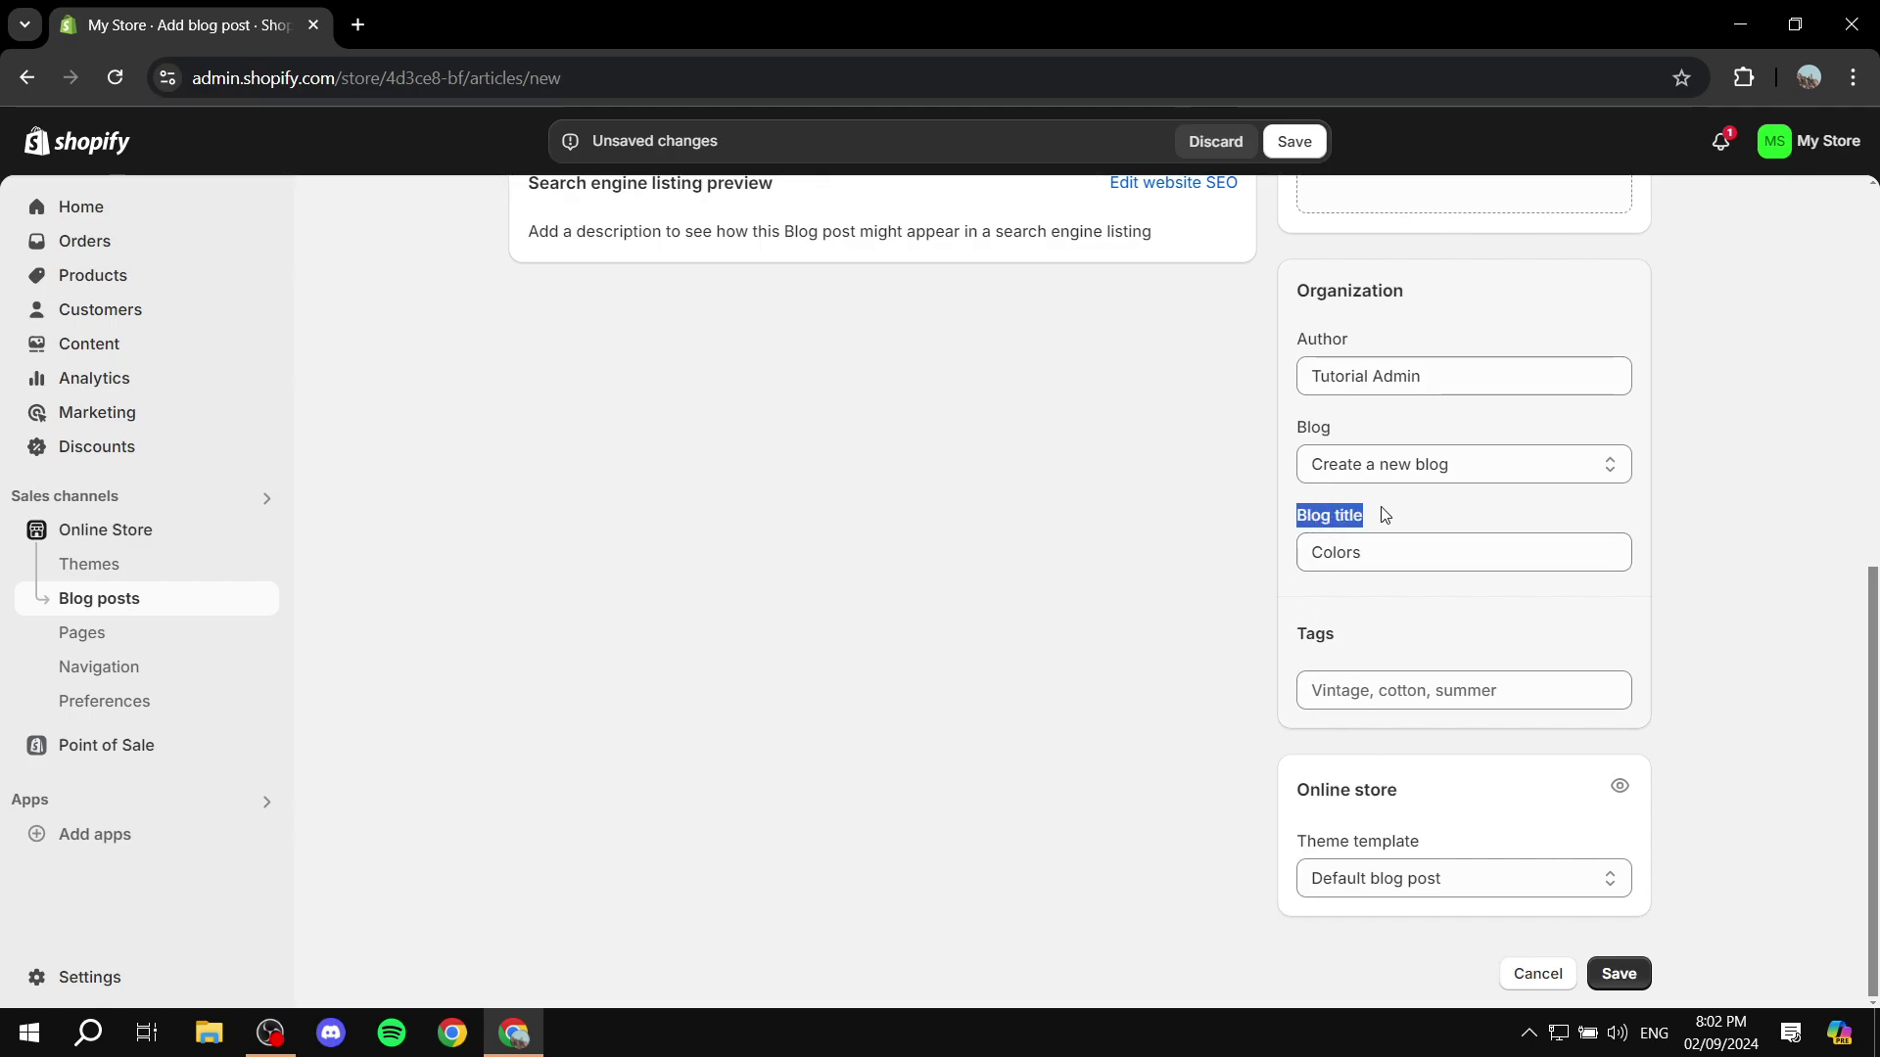
pyautogui.click(1390, 515)
pyautogui.click(1618, 975)
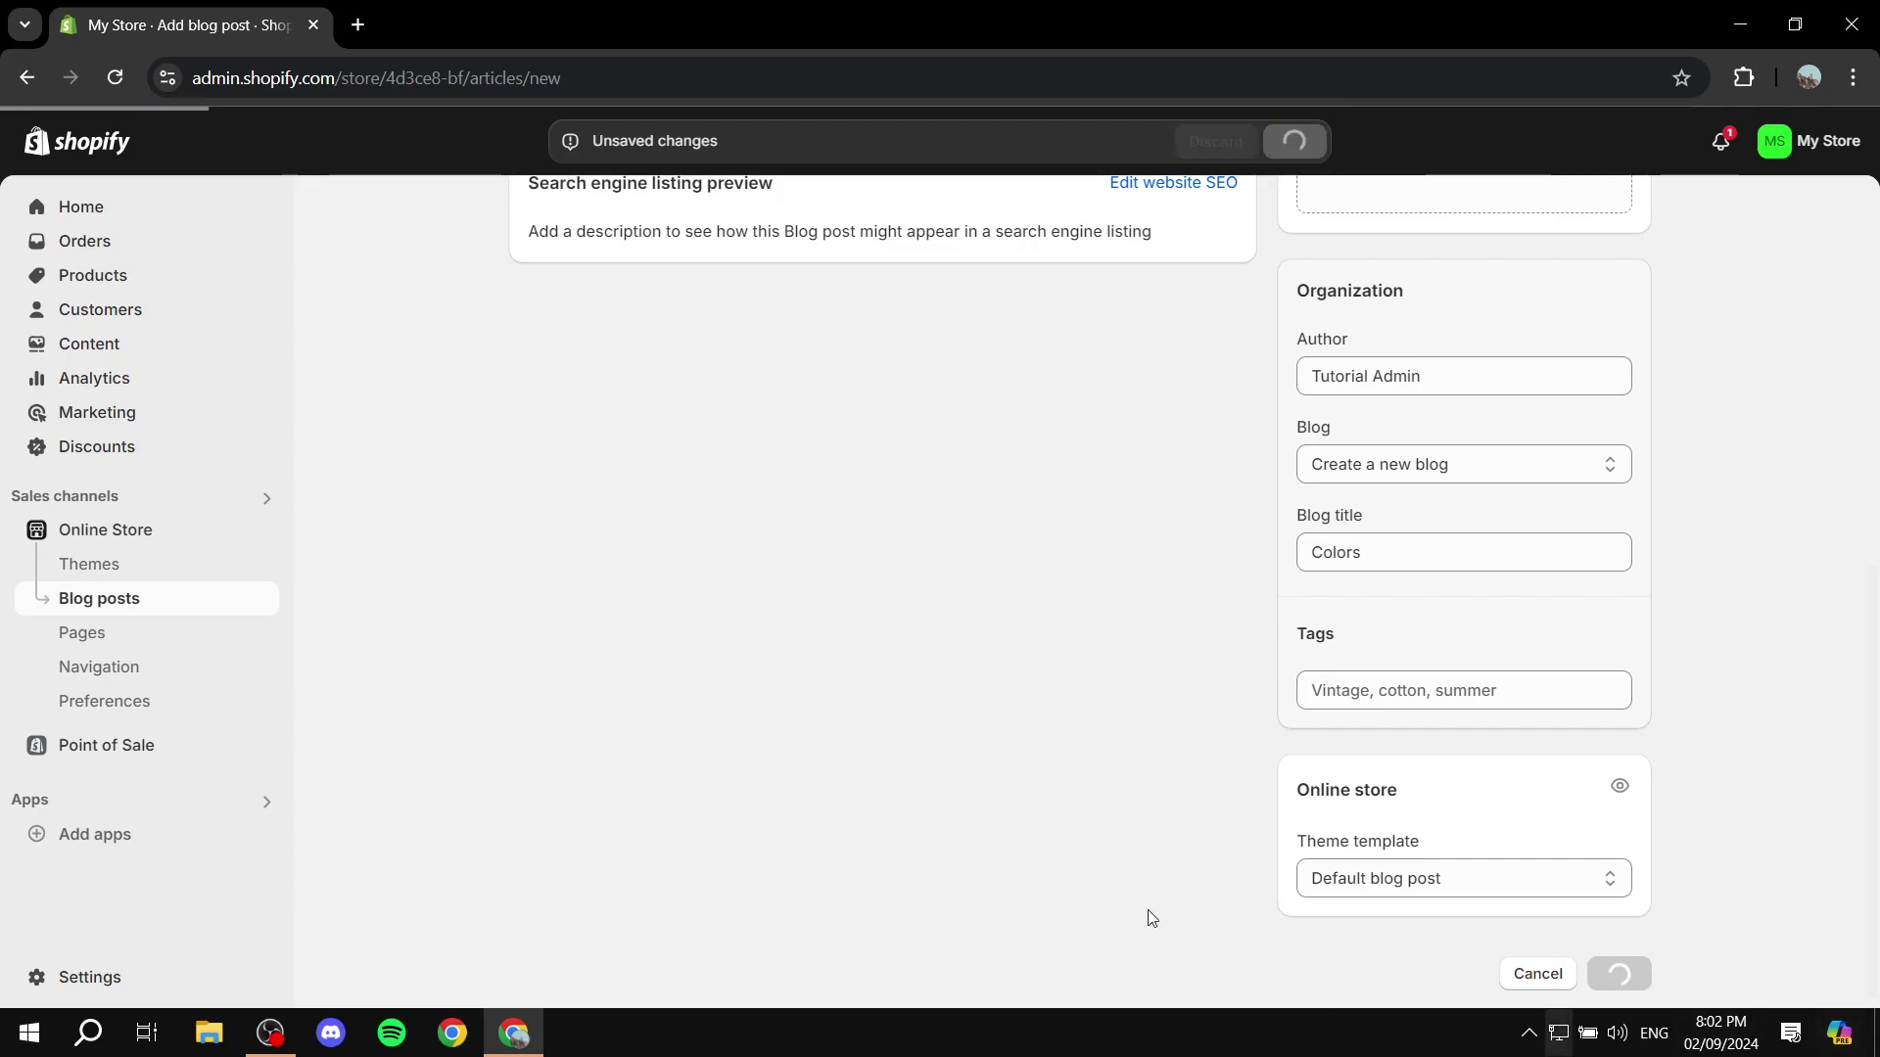
pyautogui.click(1825, 778)
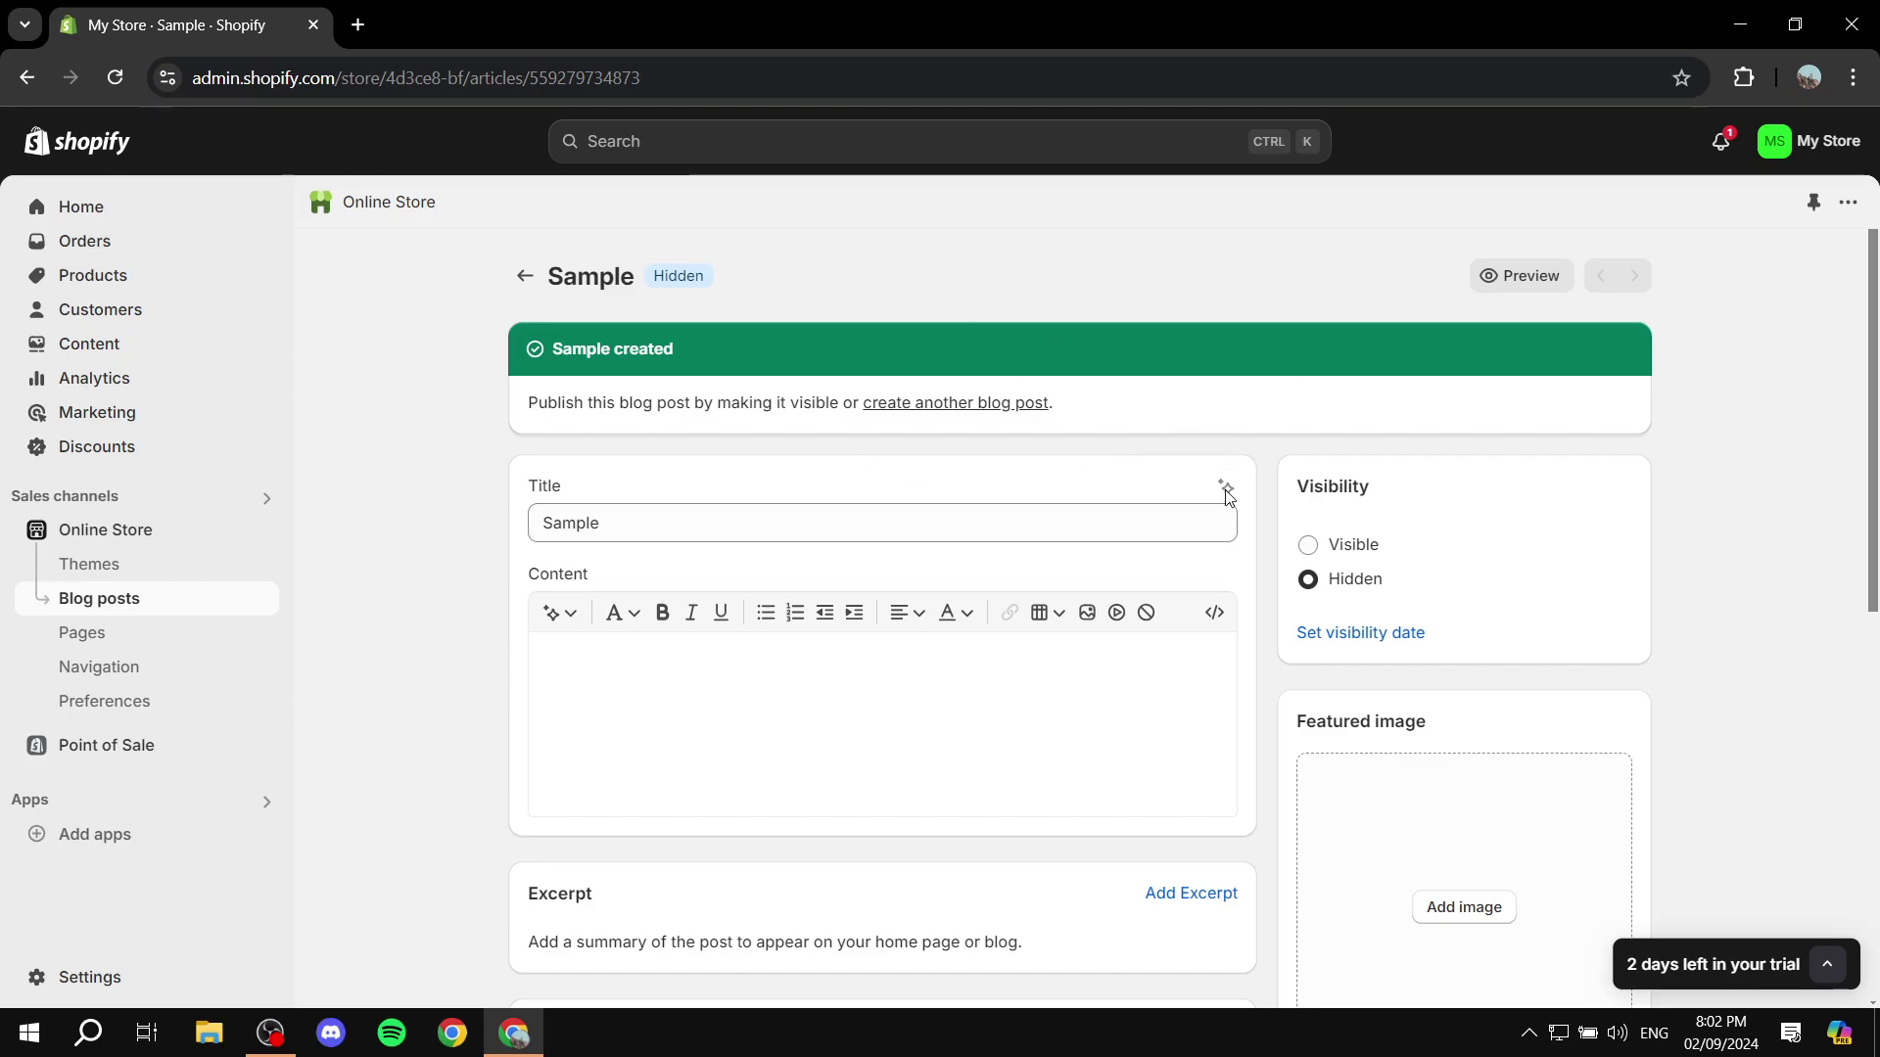
# - Add a 'Colors blog' item linked to Blogs > Colors to the Main menu and save
pyautogui.click(119, 674)
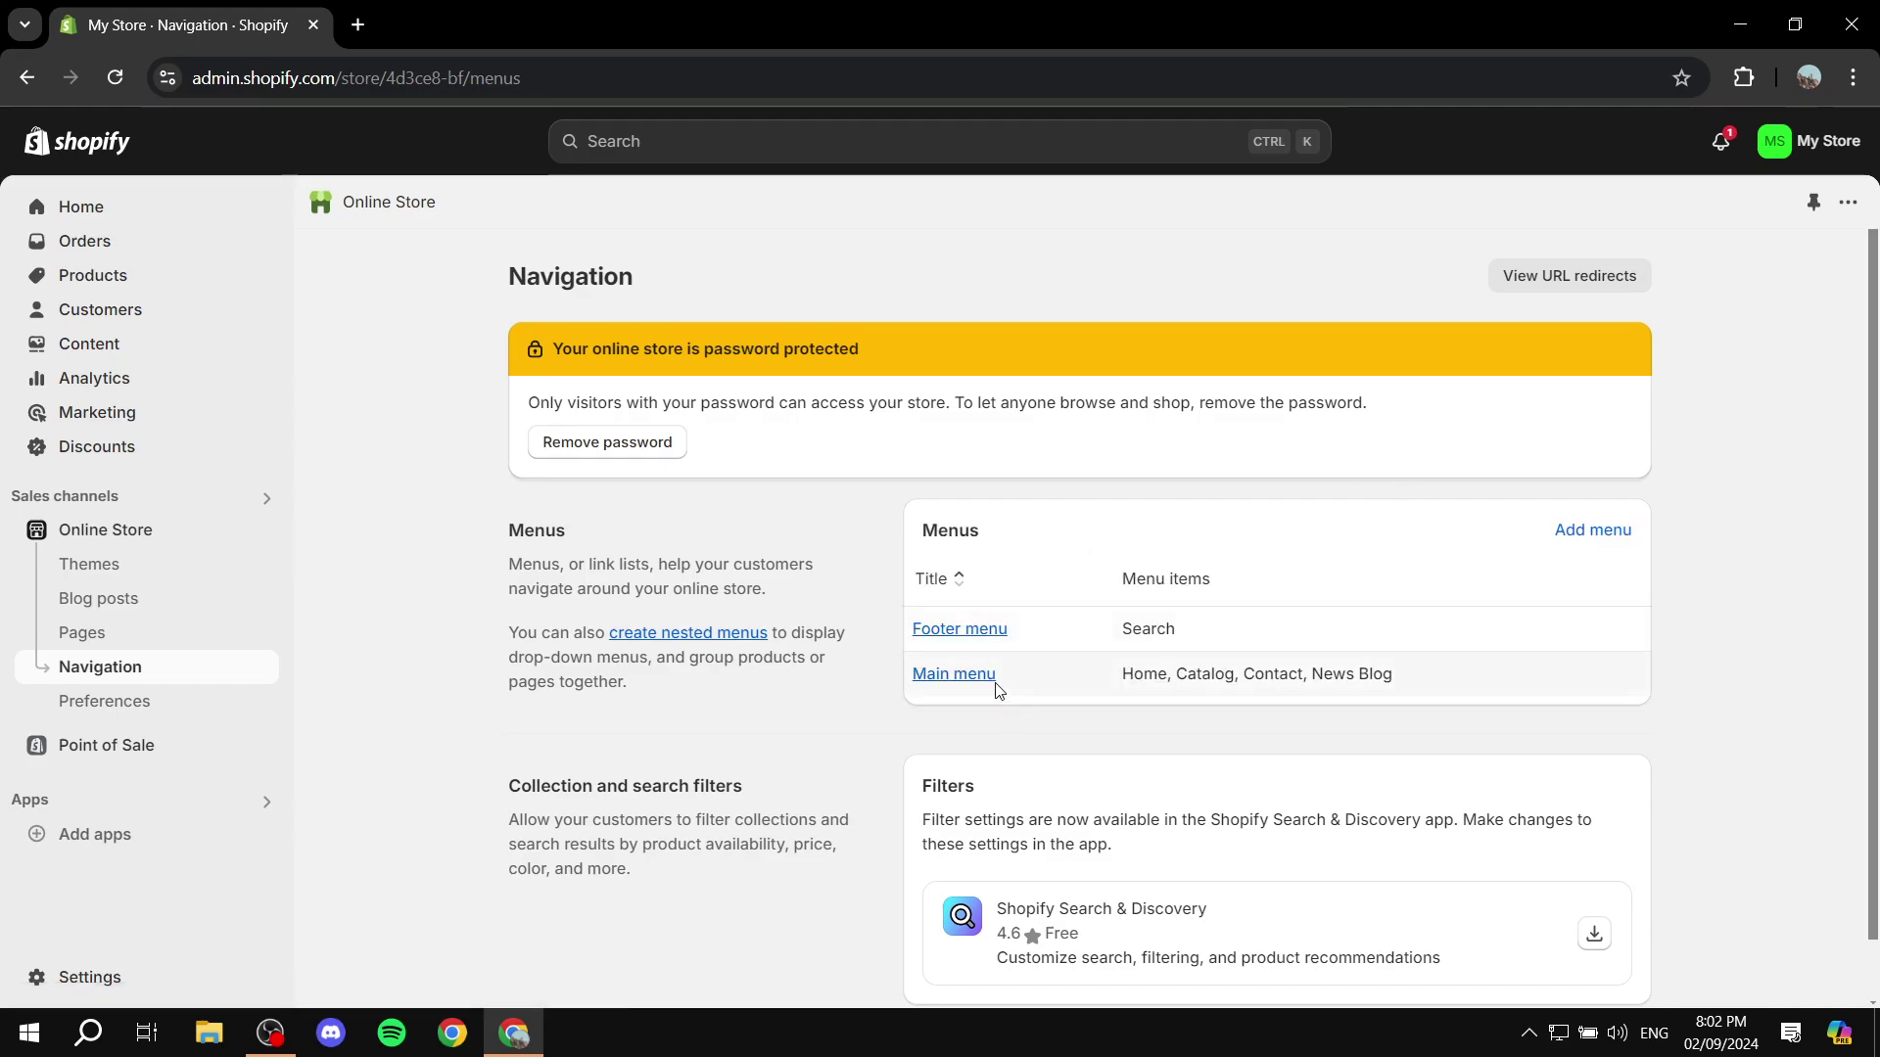
pyautogui.click(996, 685)
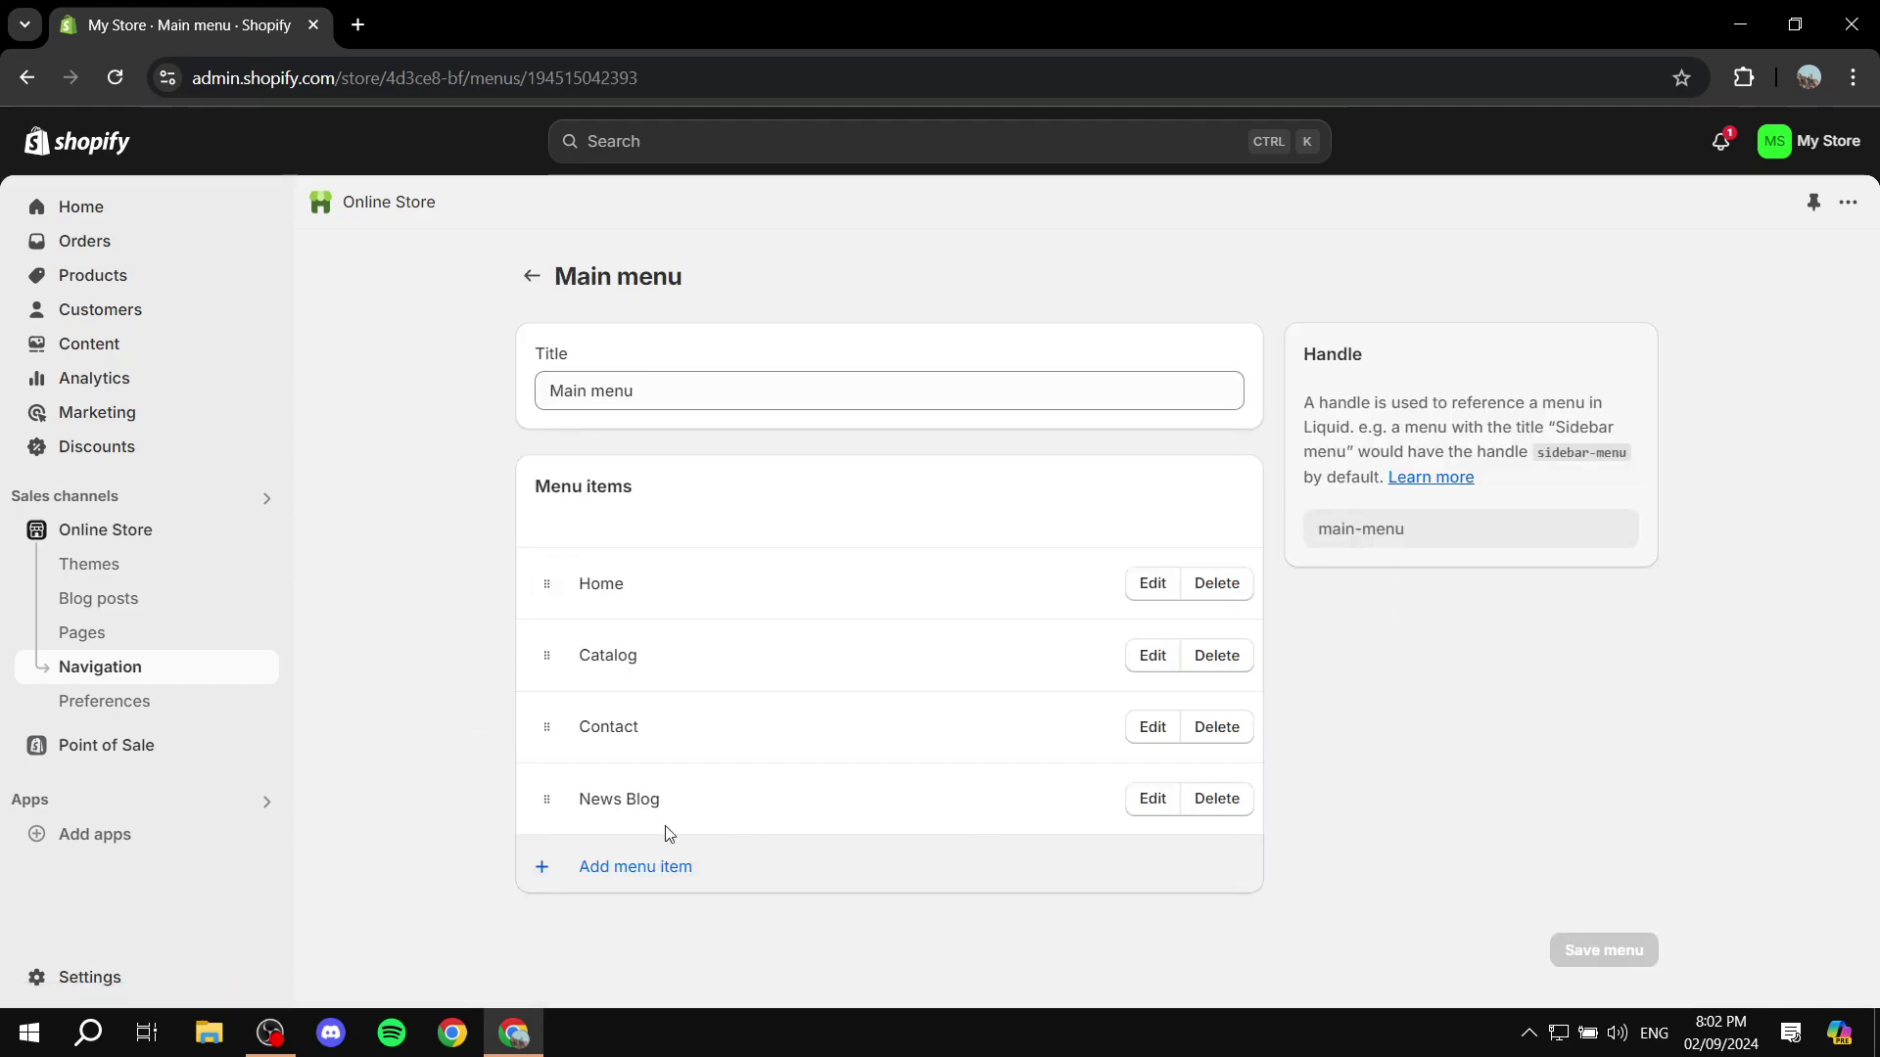
pyautogui.click(643, 868)
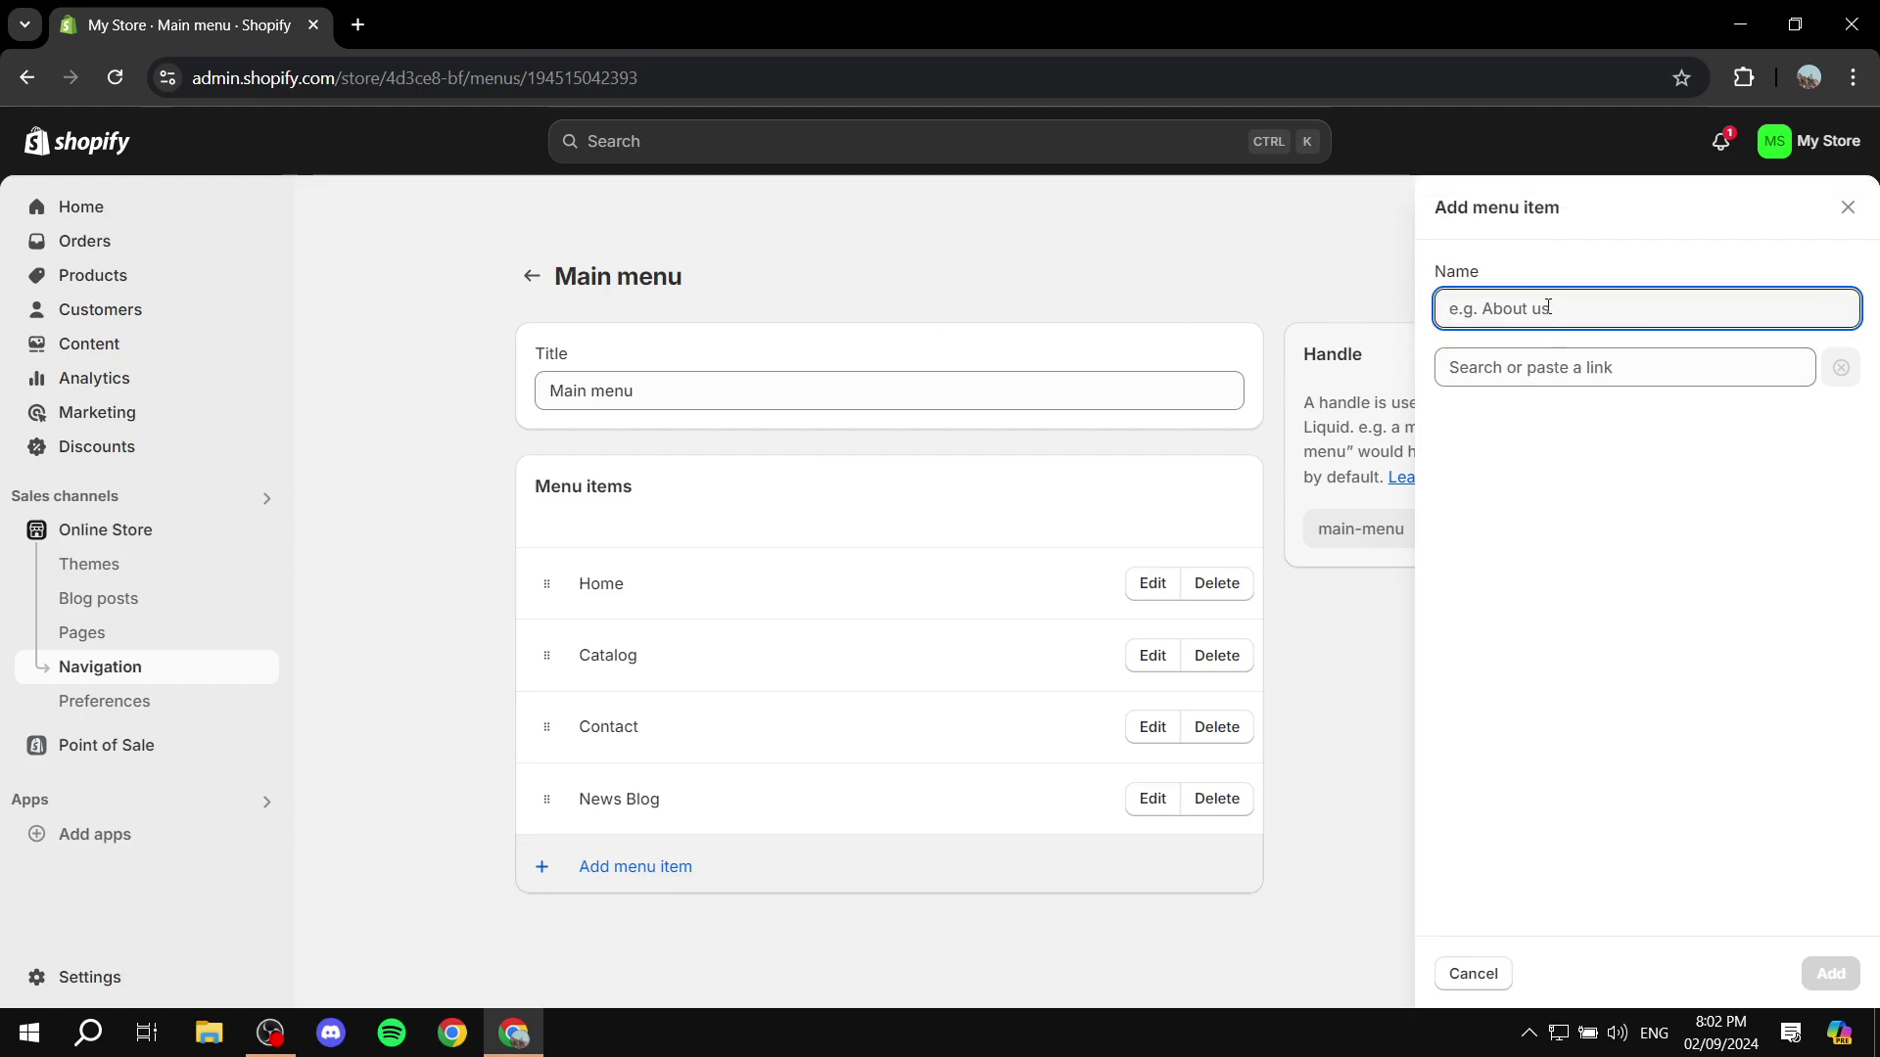
pyautogui.write('Colors b')
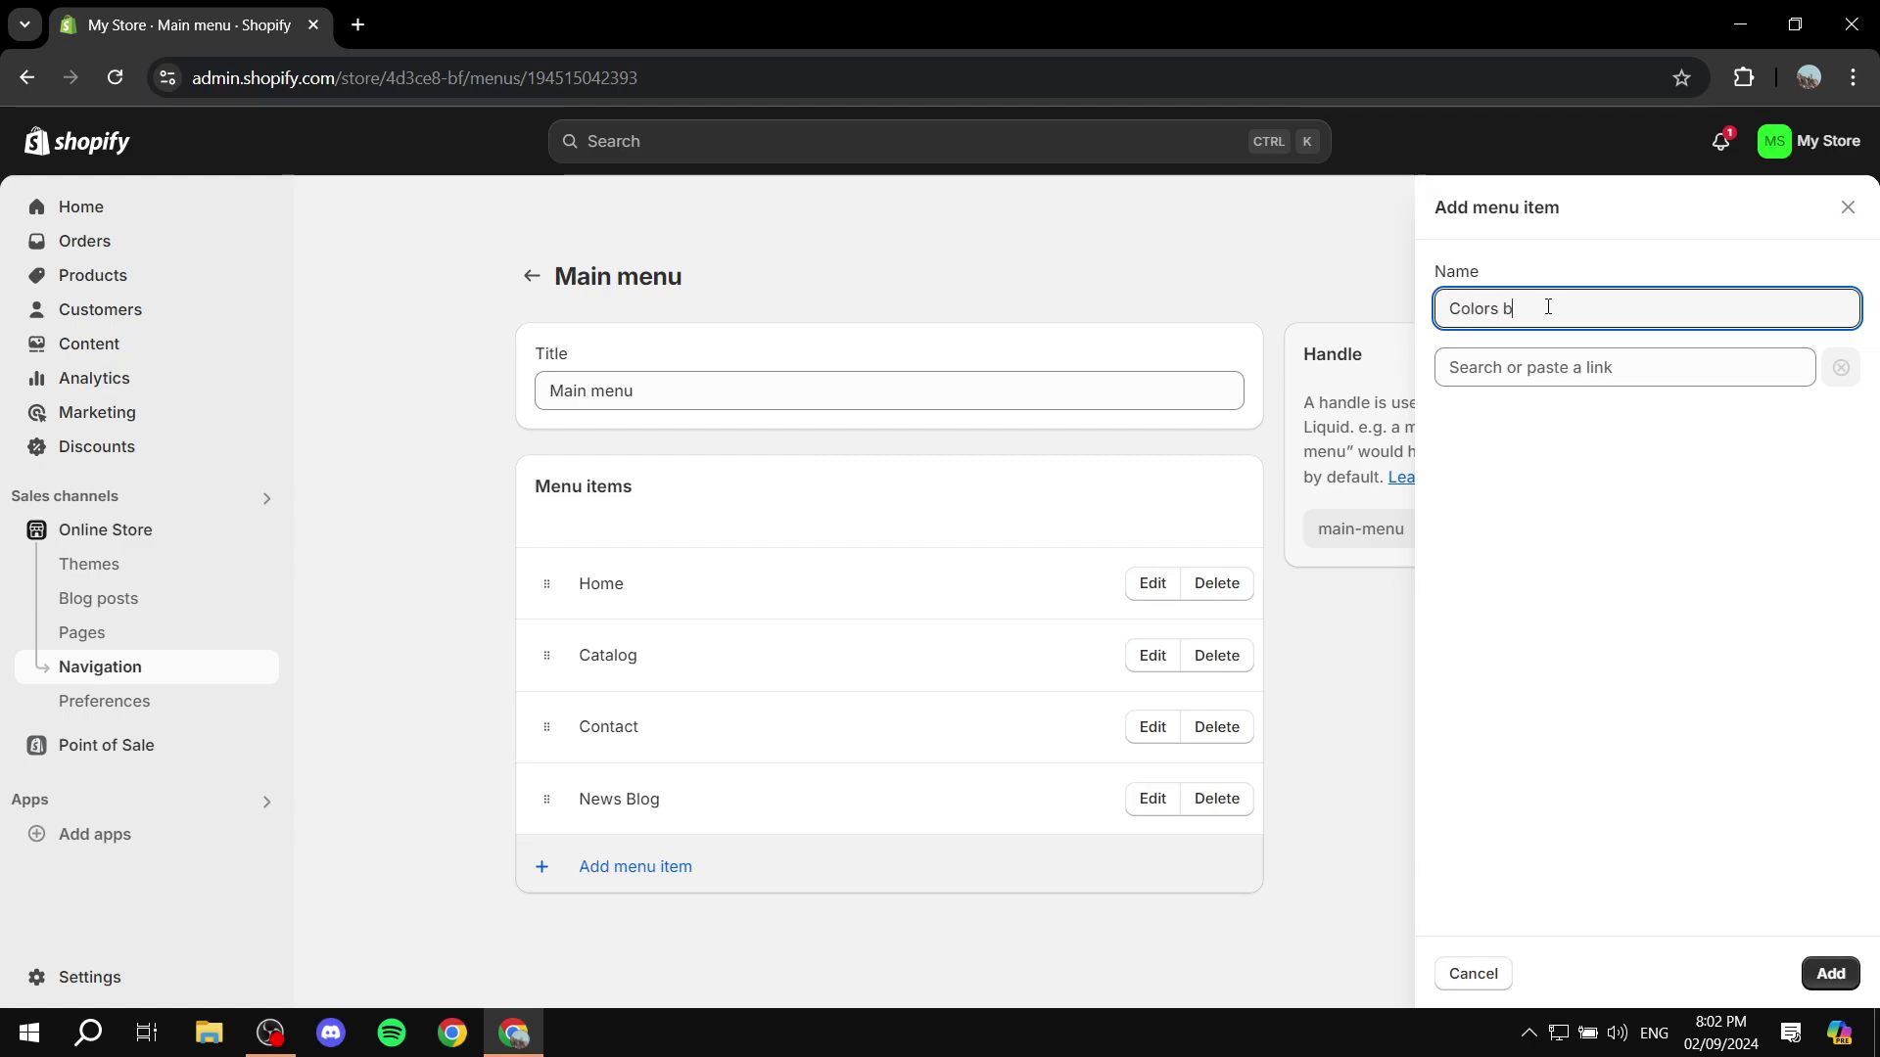
pyautogui.write('log')
pyautogui.click(1540, 380)
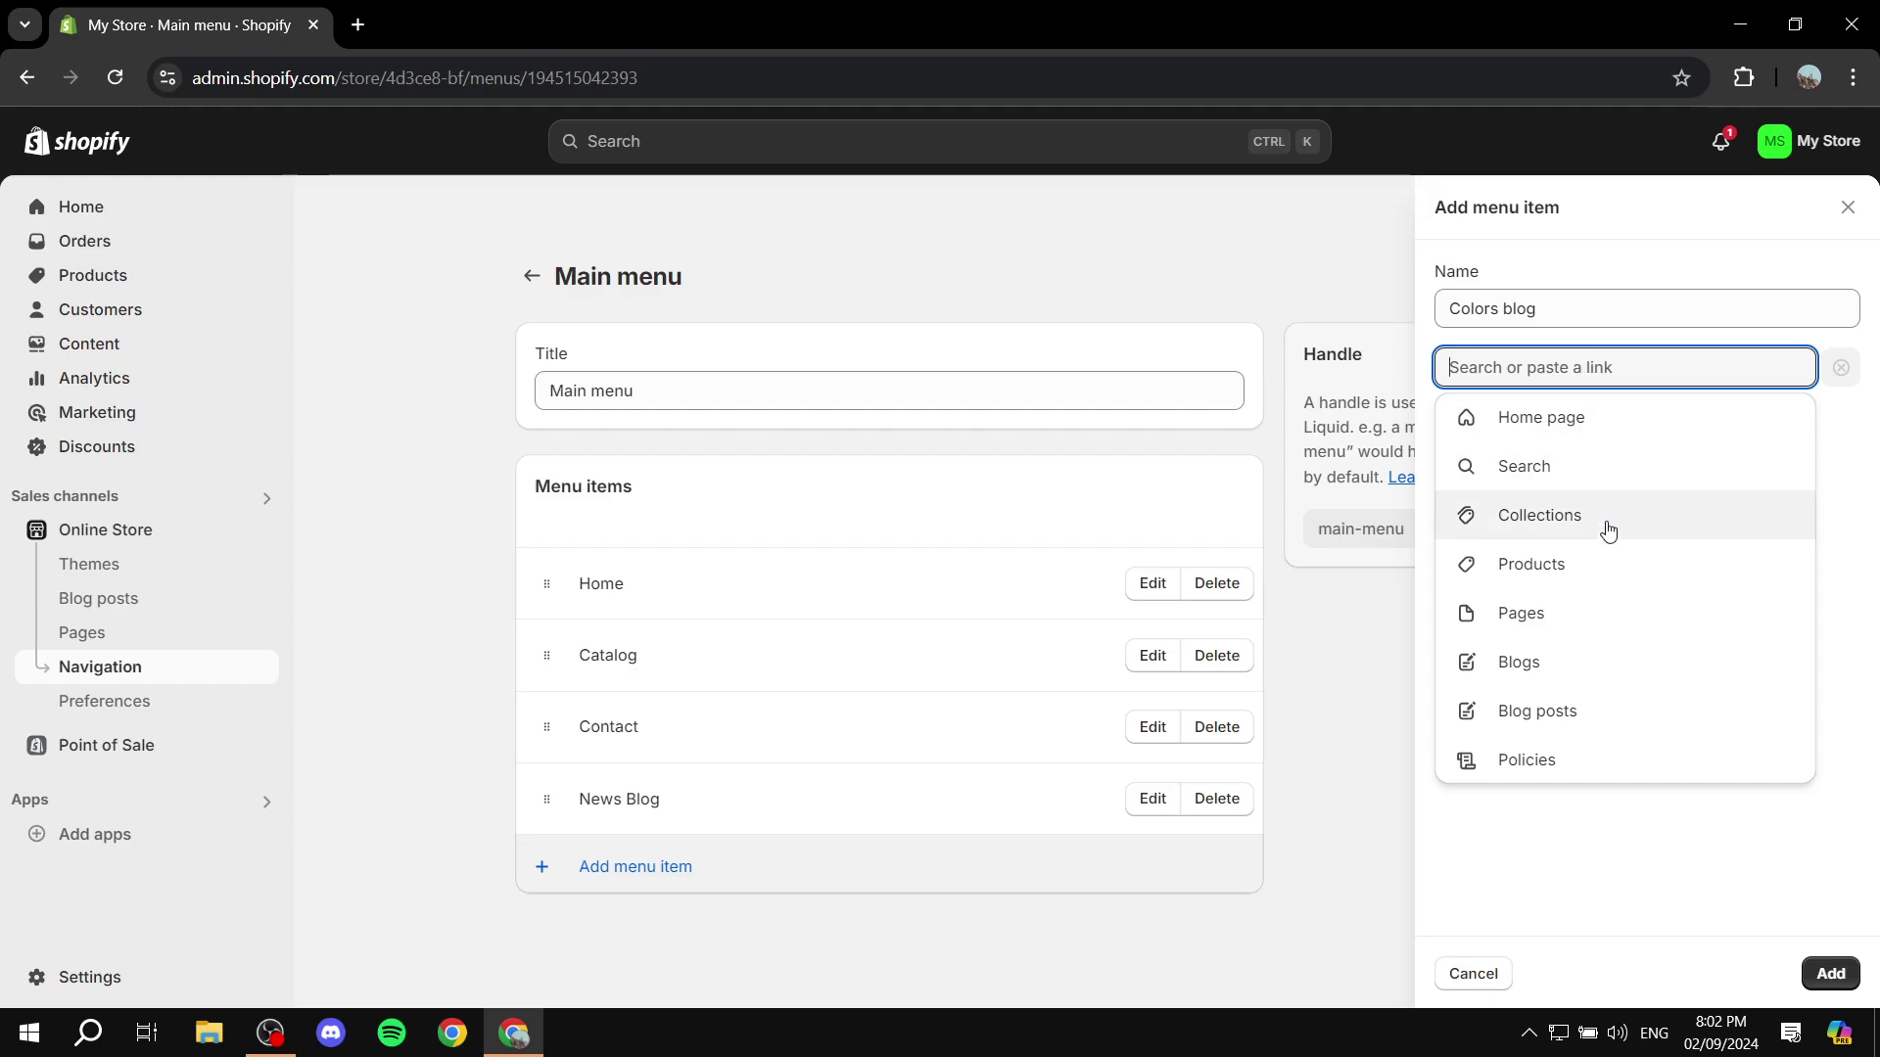
pyautogui.click(1508, 674)
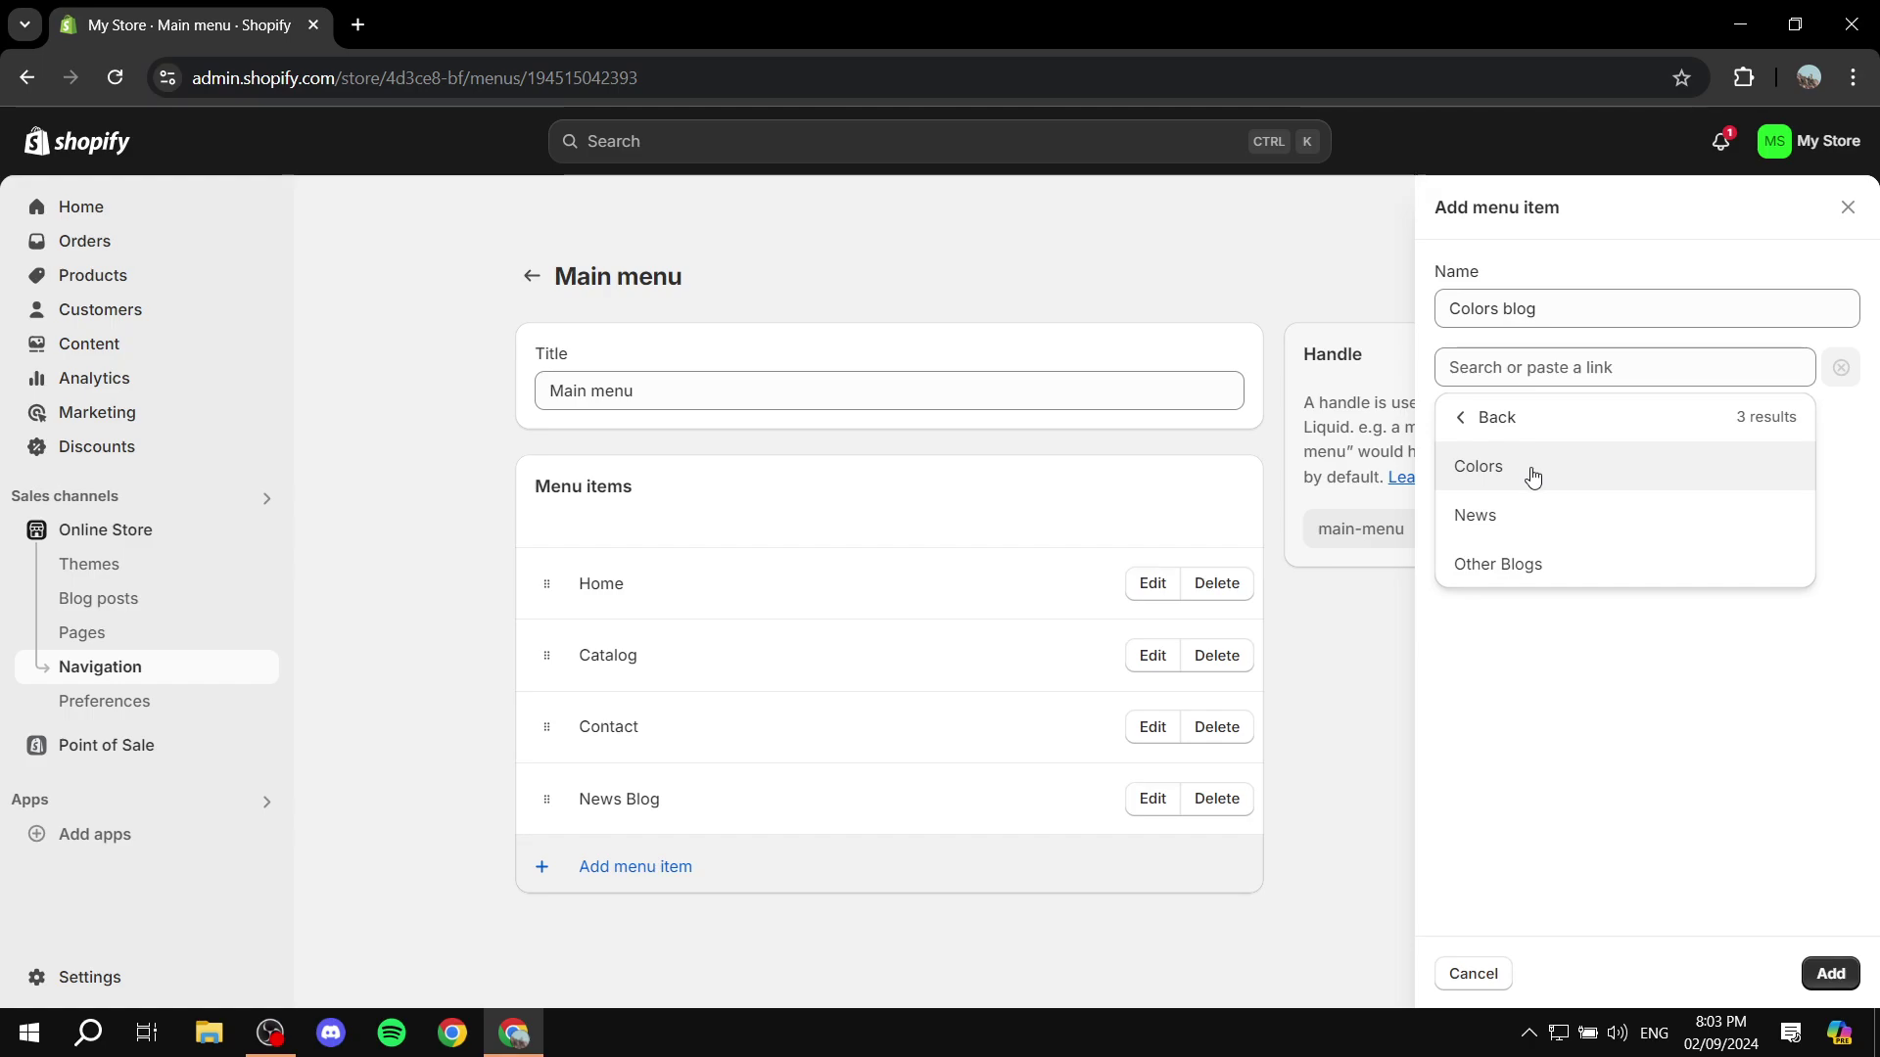
pyautogui.click(1508, 477)
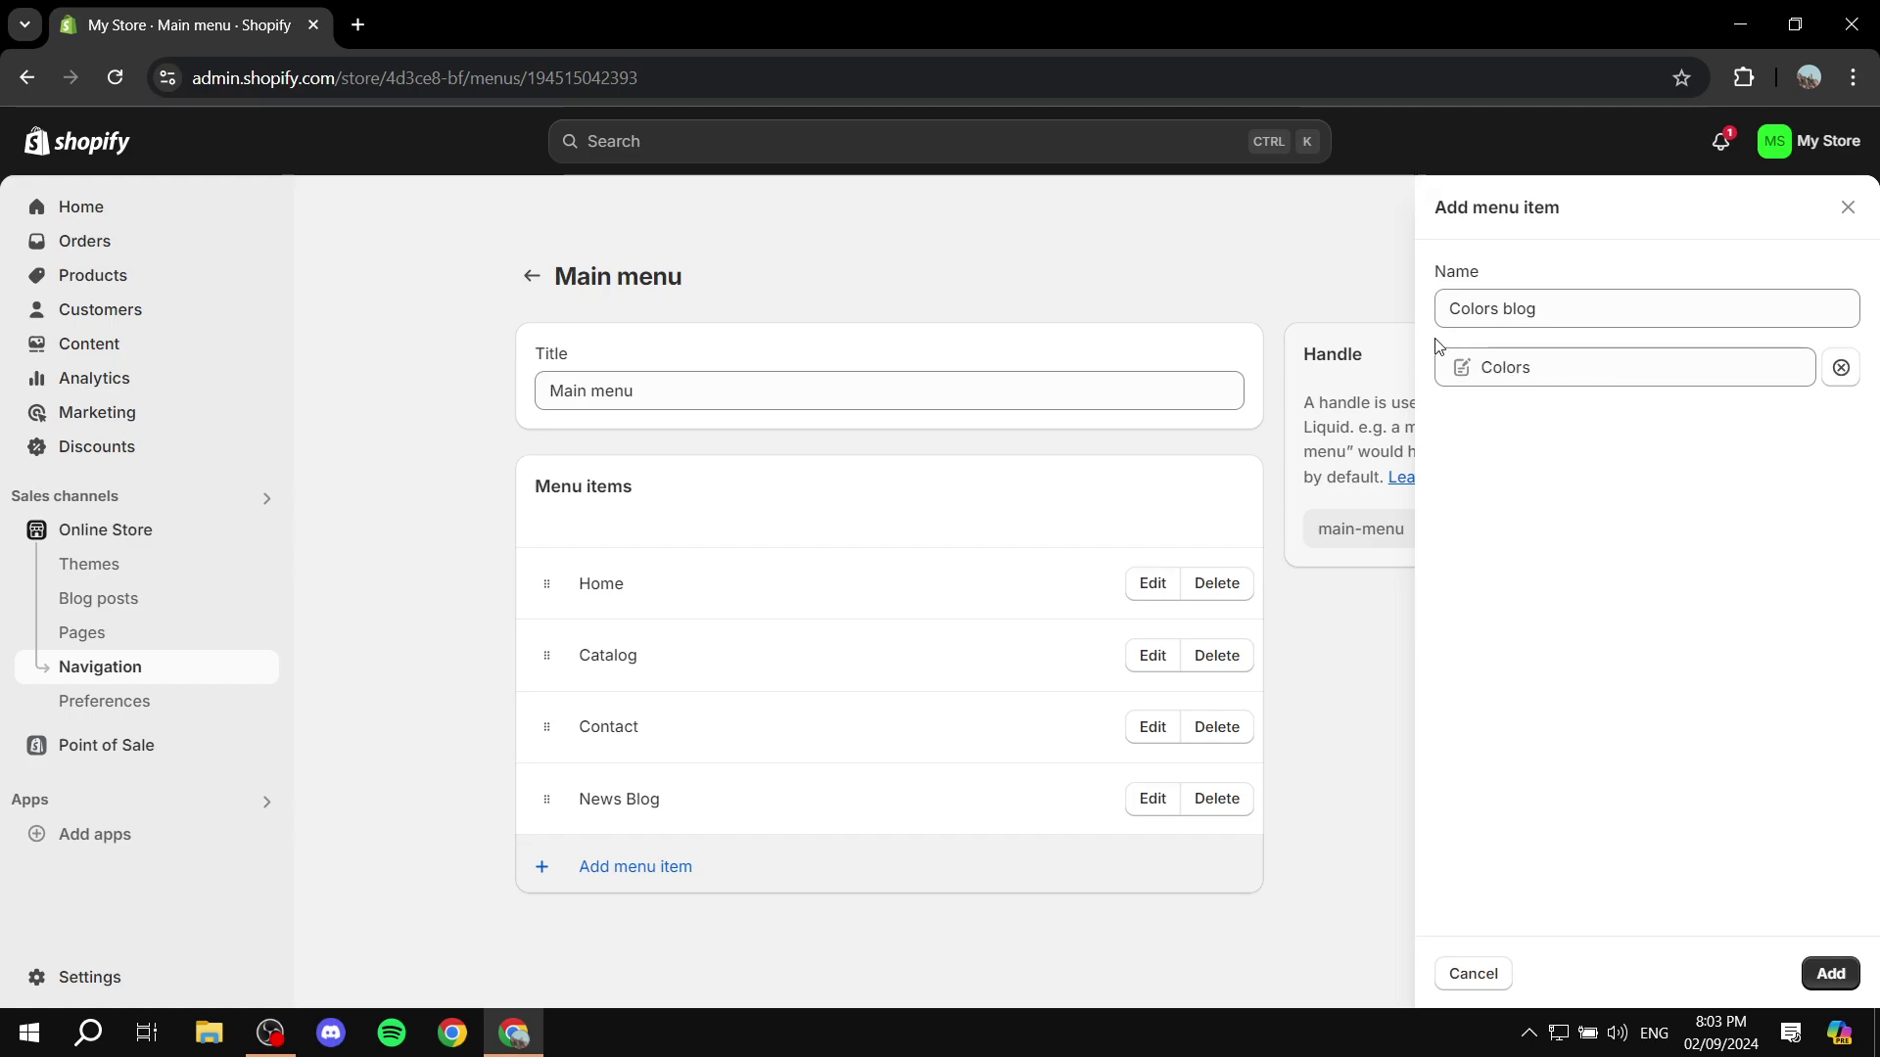
pyautogui.click(1831, 974)
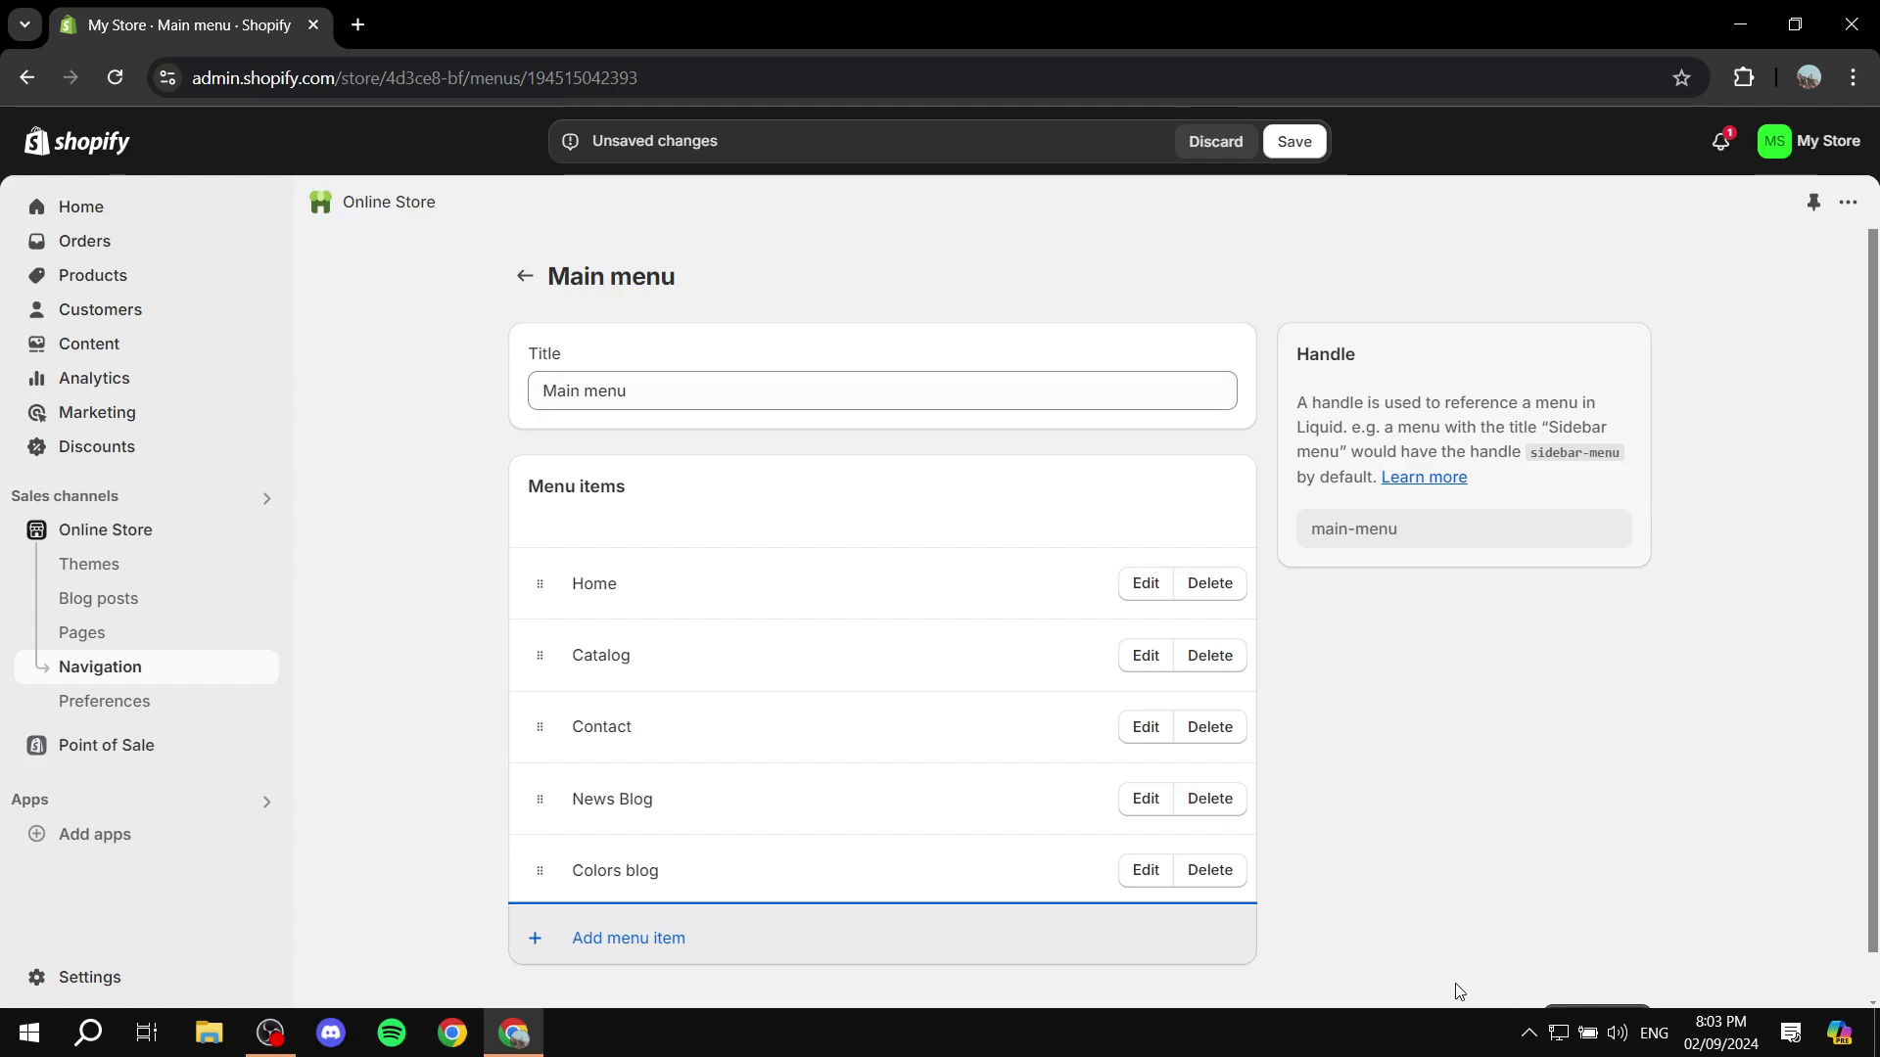
pyautogui.click(1310, 143)
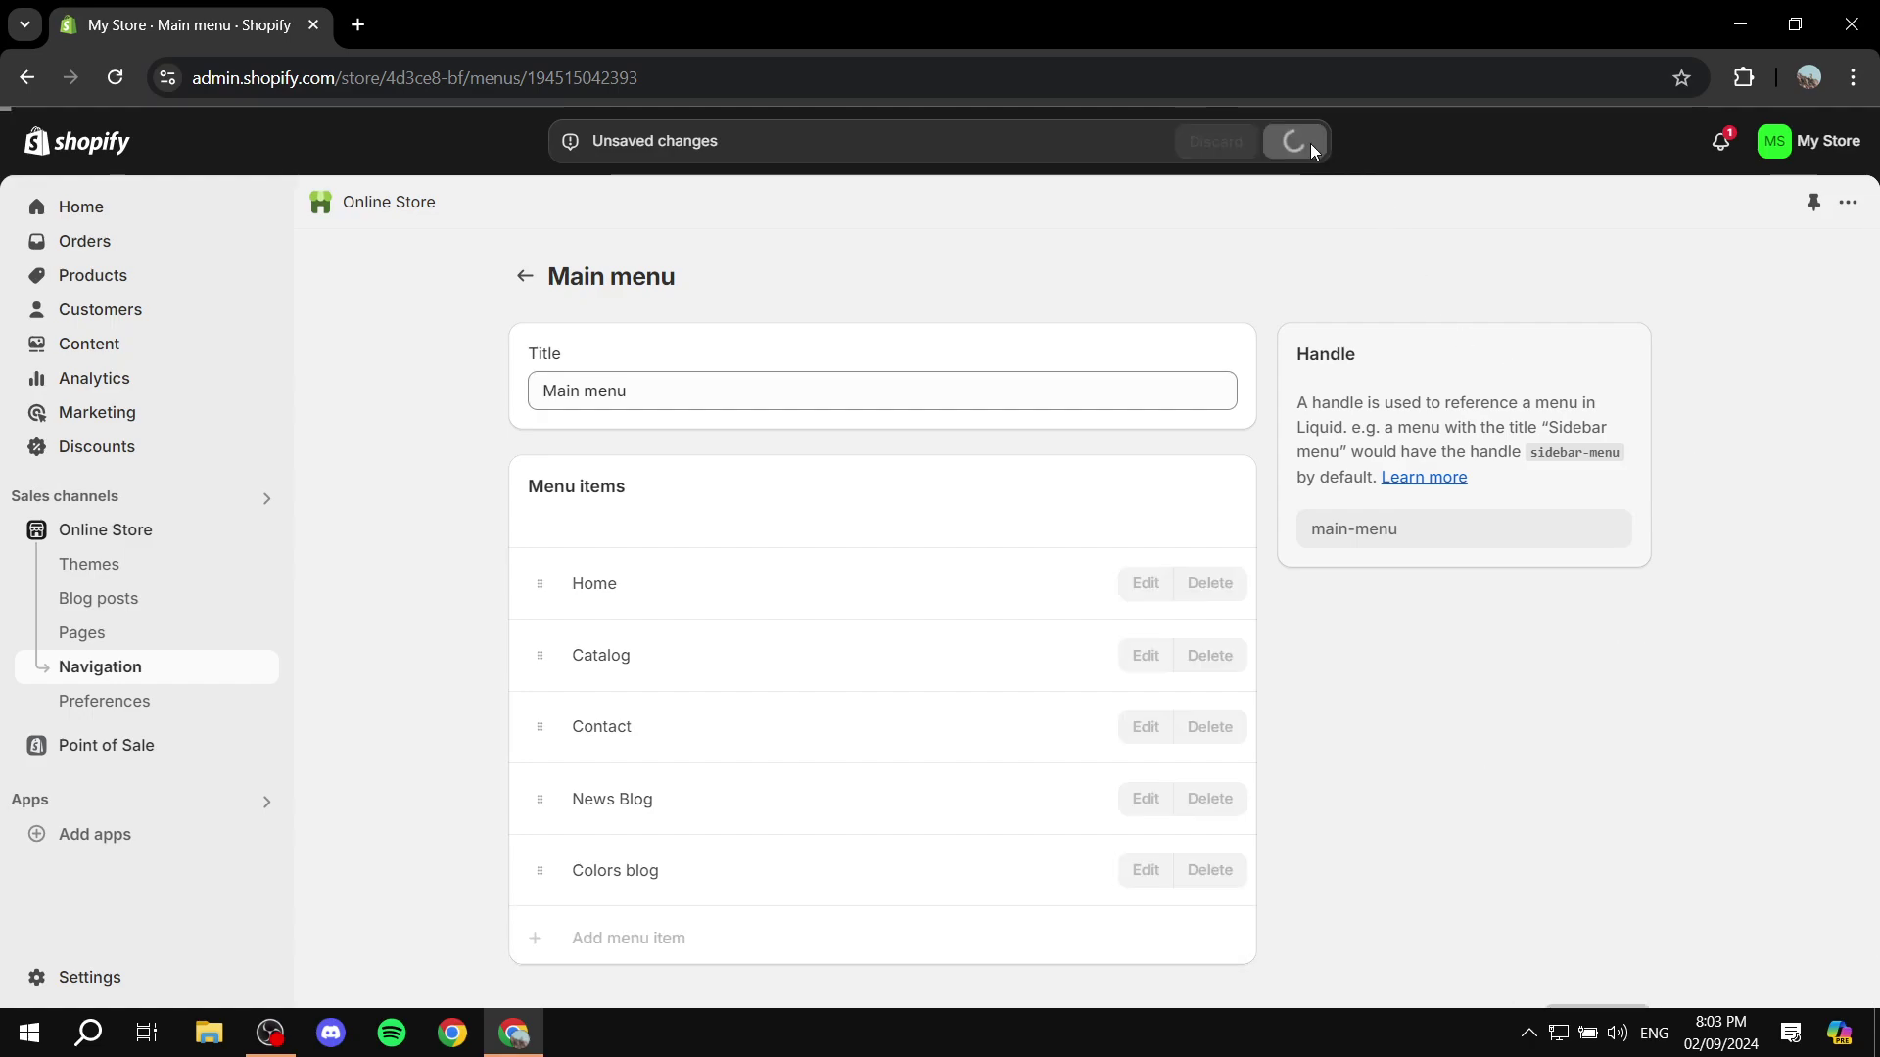
# - Open the Sample post, switch its visibility to Visible, and save
pyautogui.click(103, 597)
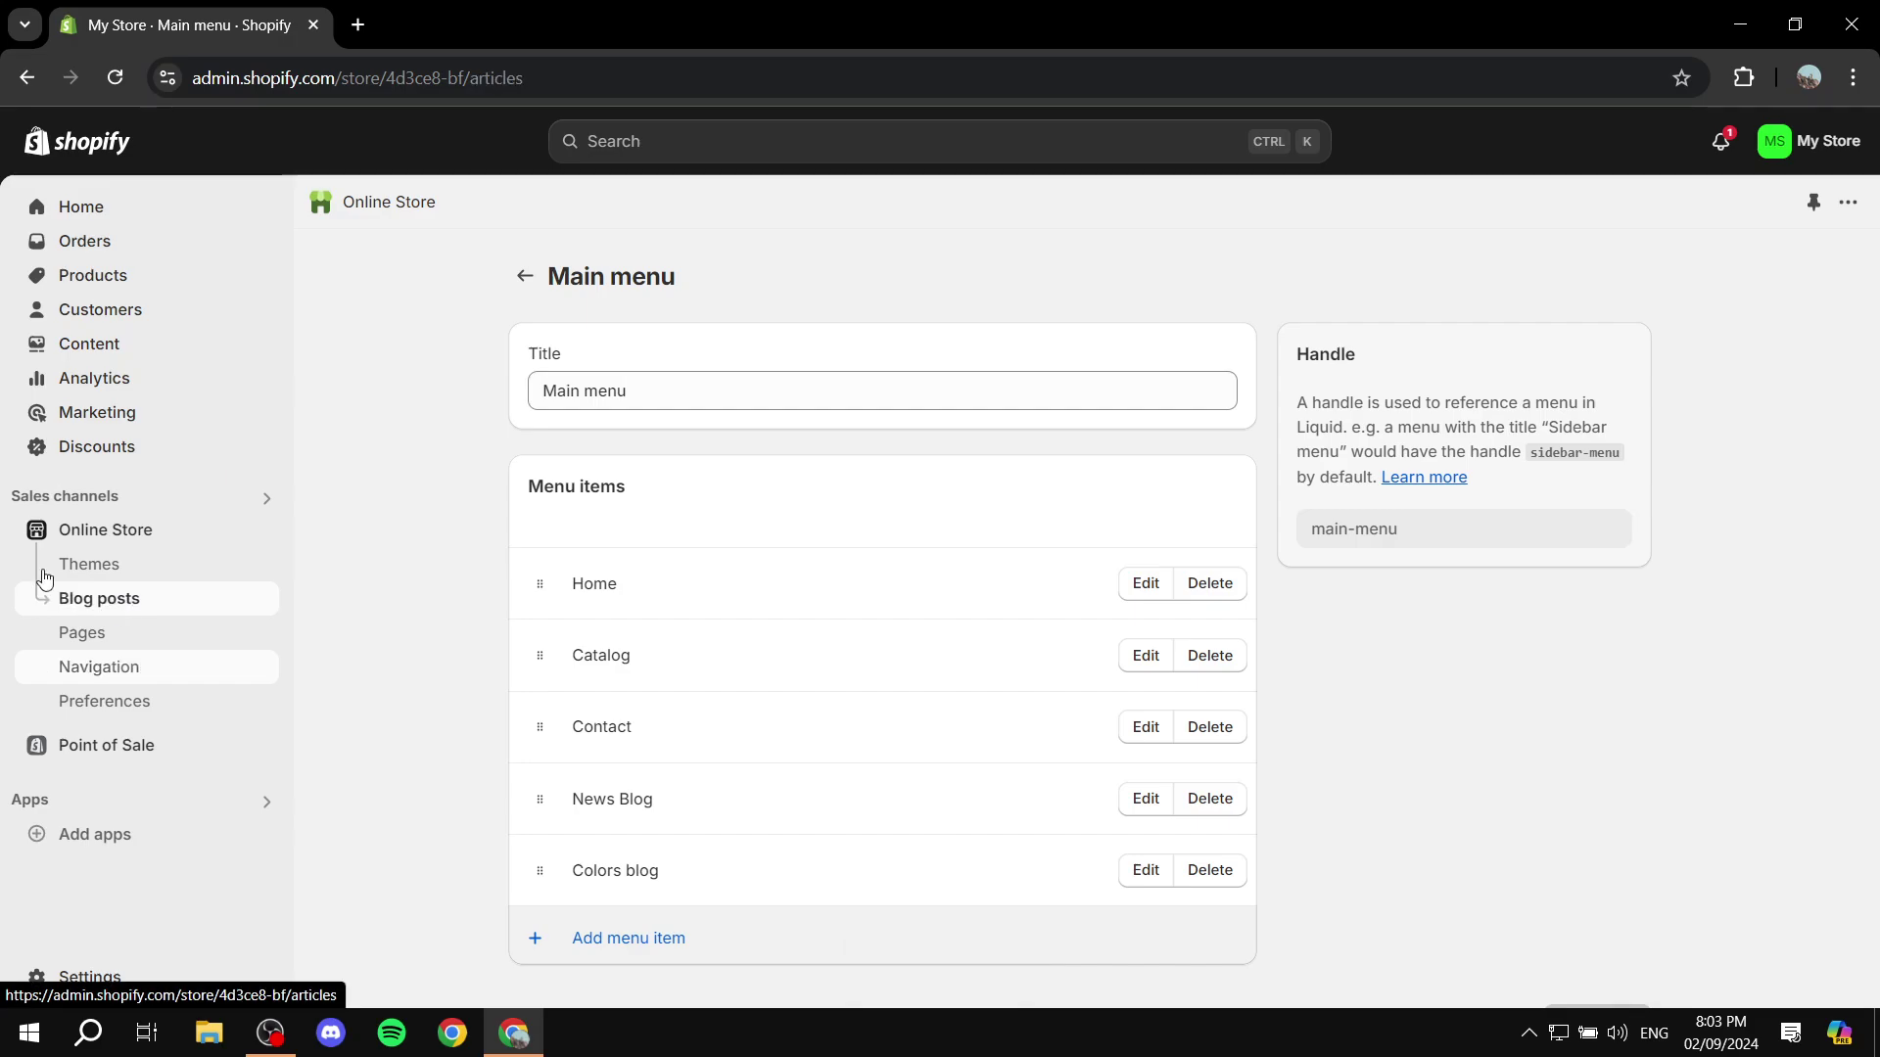
pyautogui.click(1826, 774)
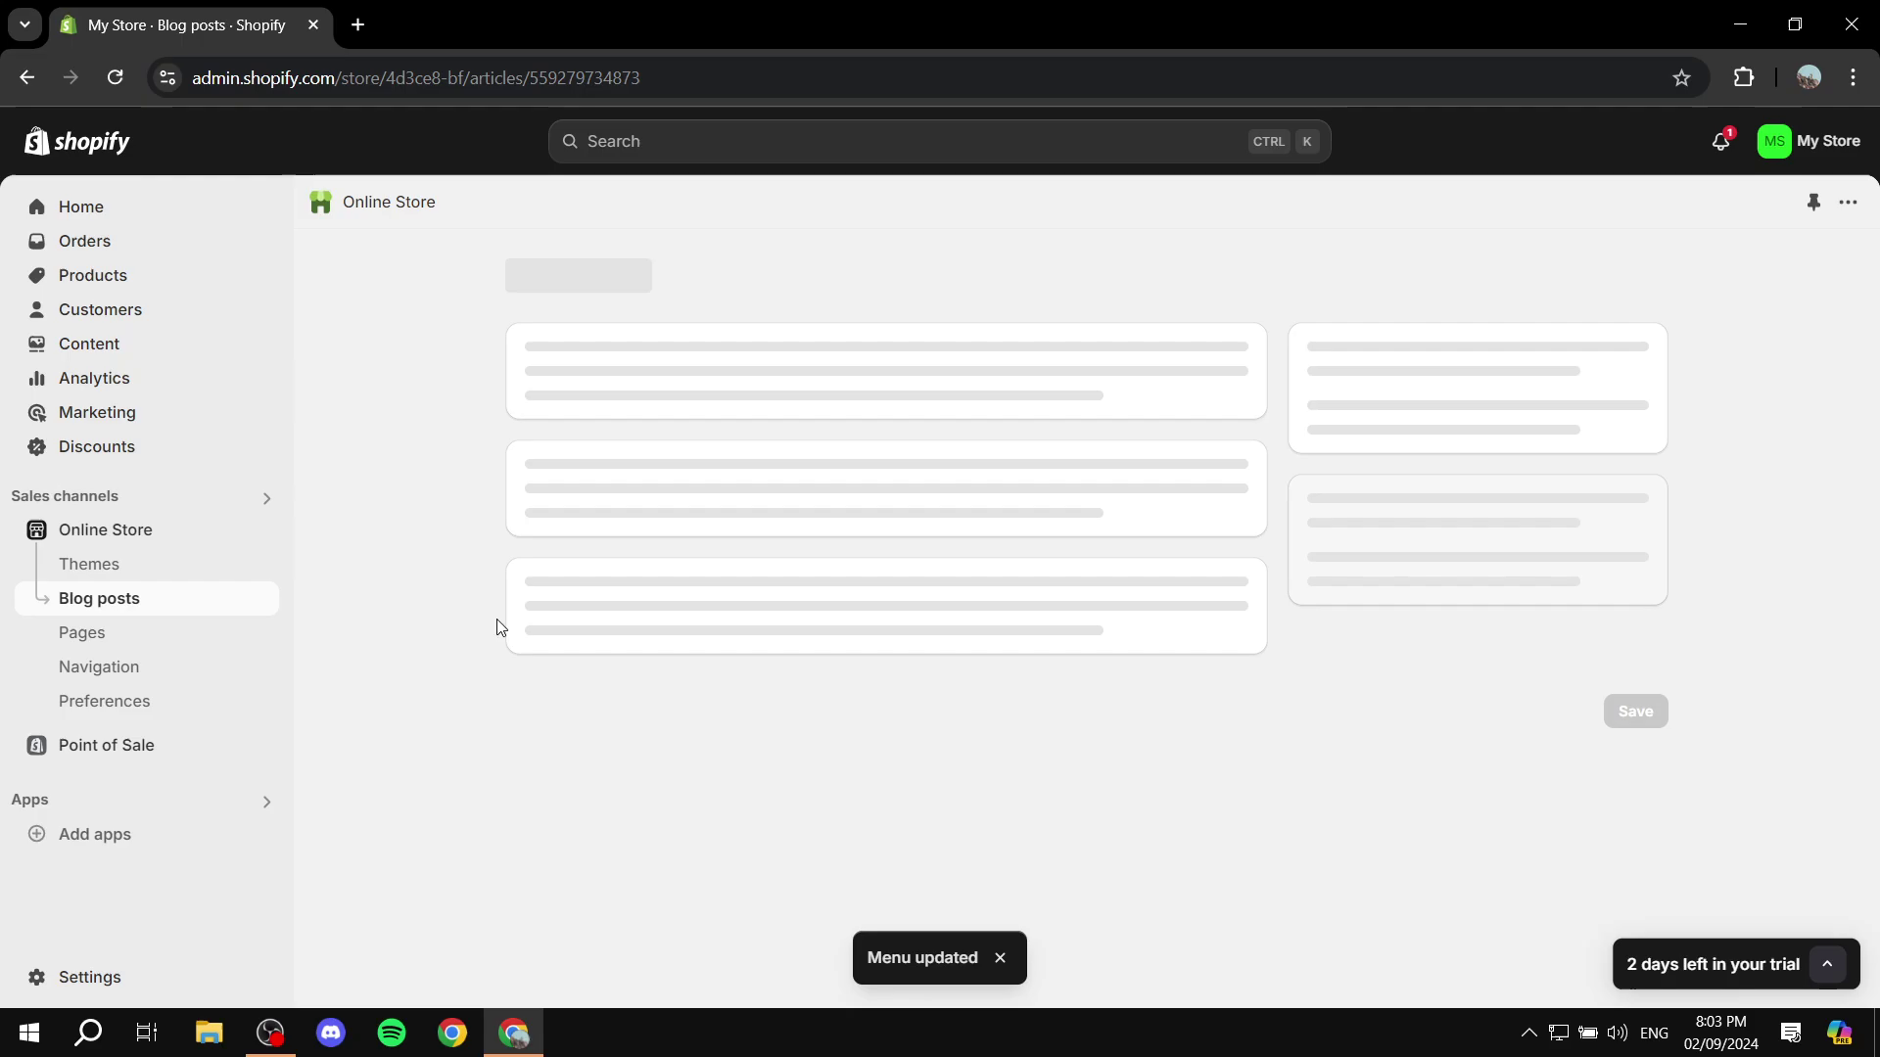
pyautogui.click(1309, 442)
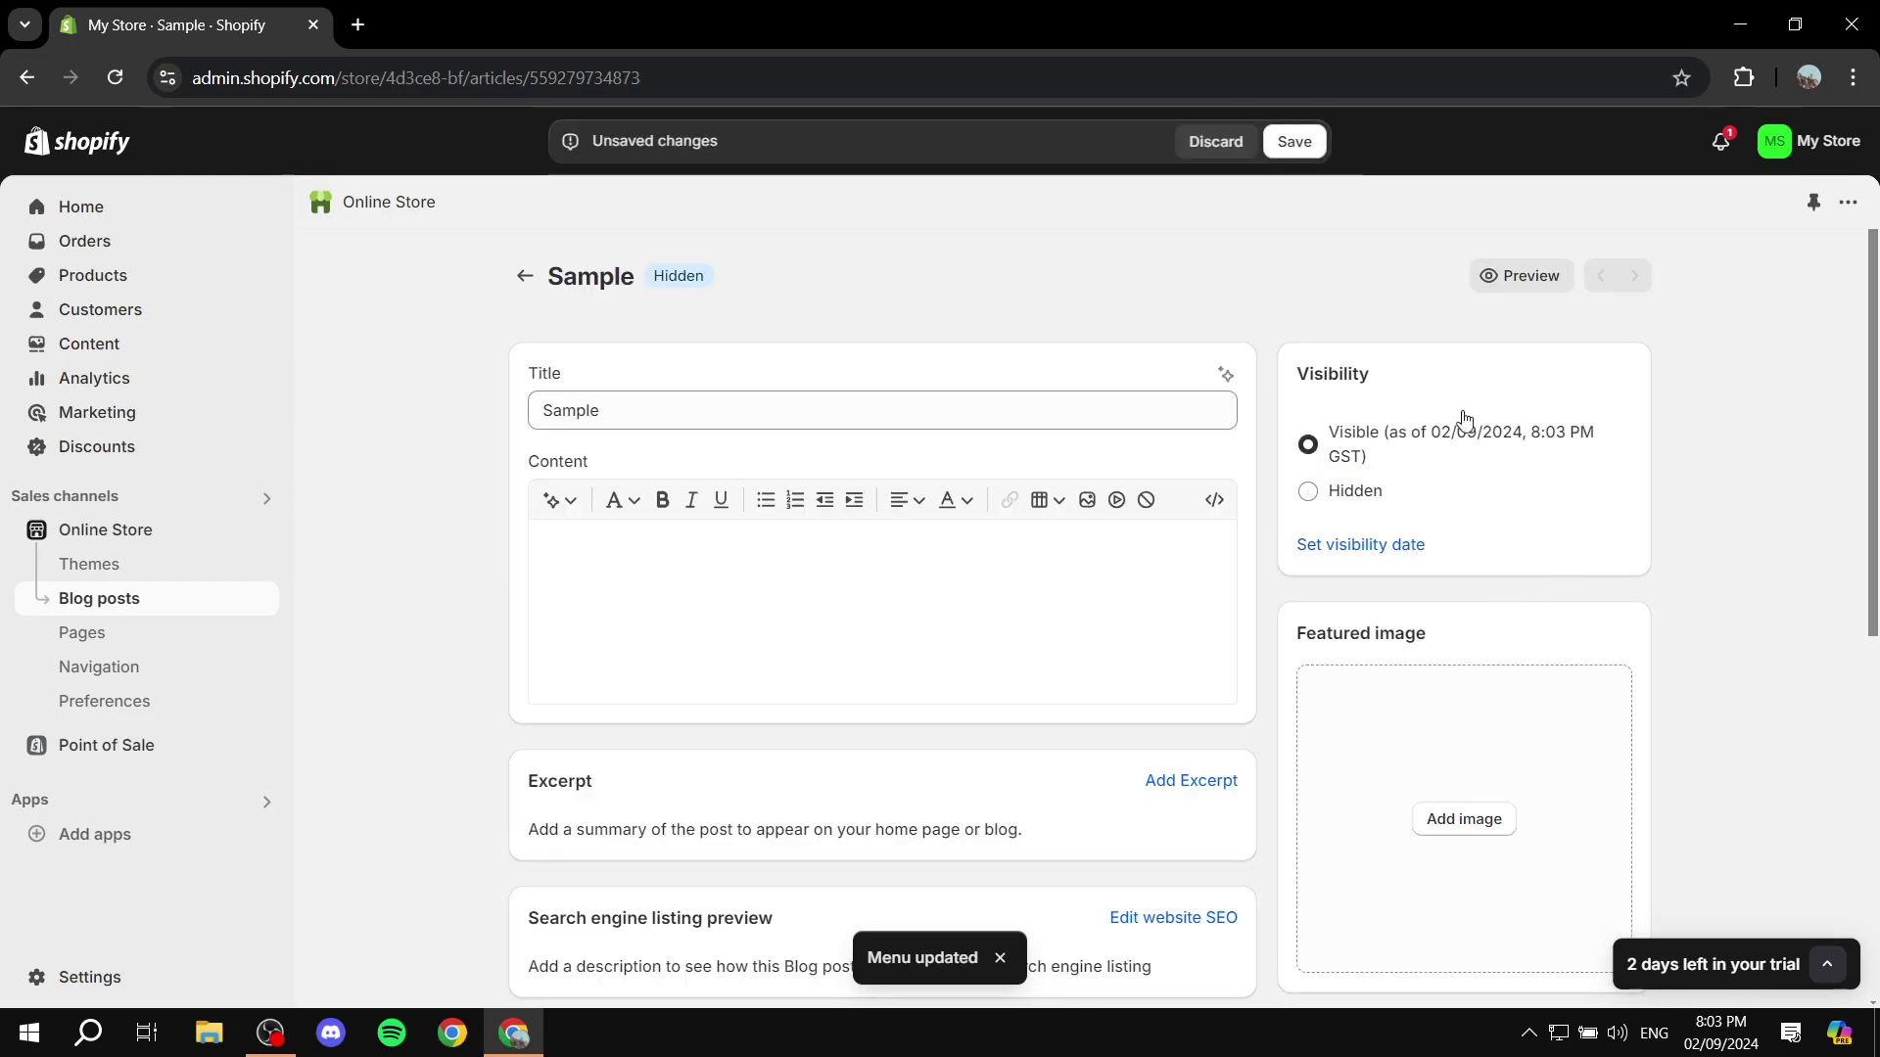
pyautogui.click(1291, 143)
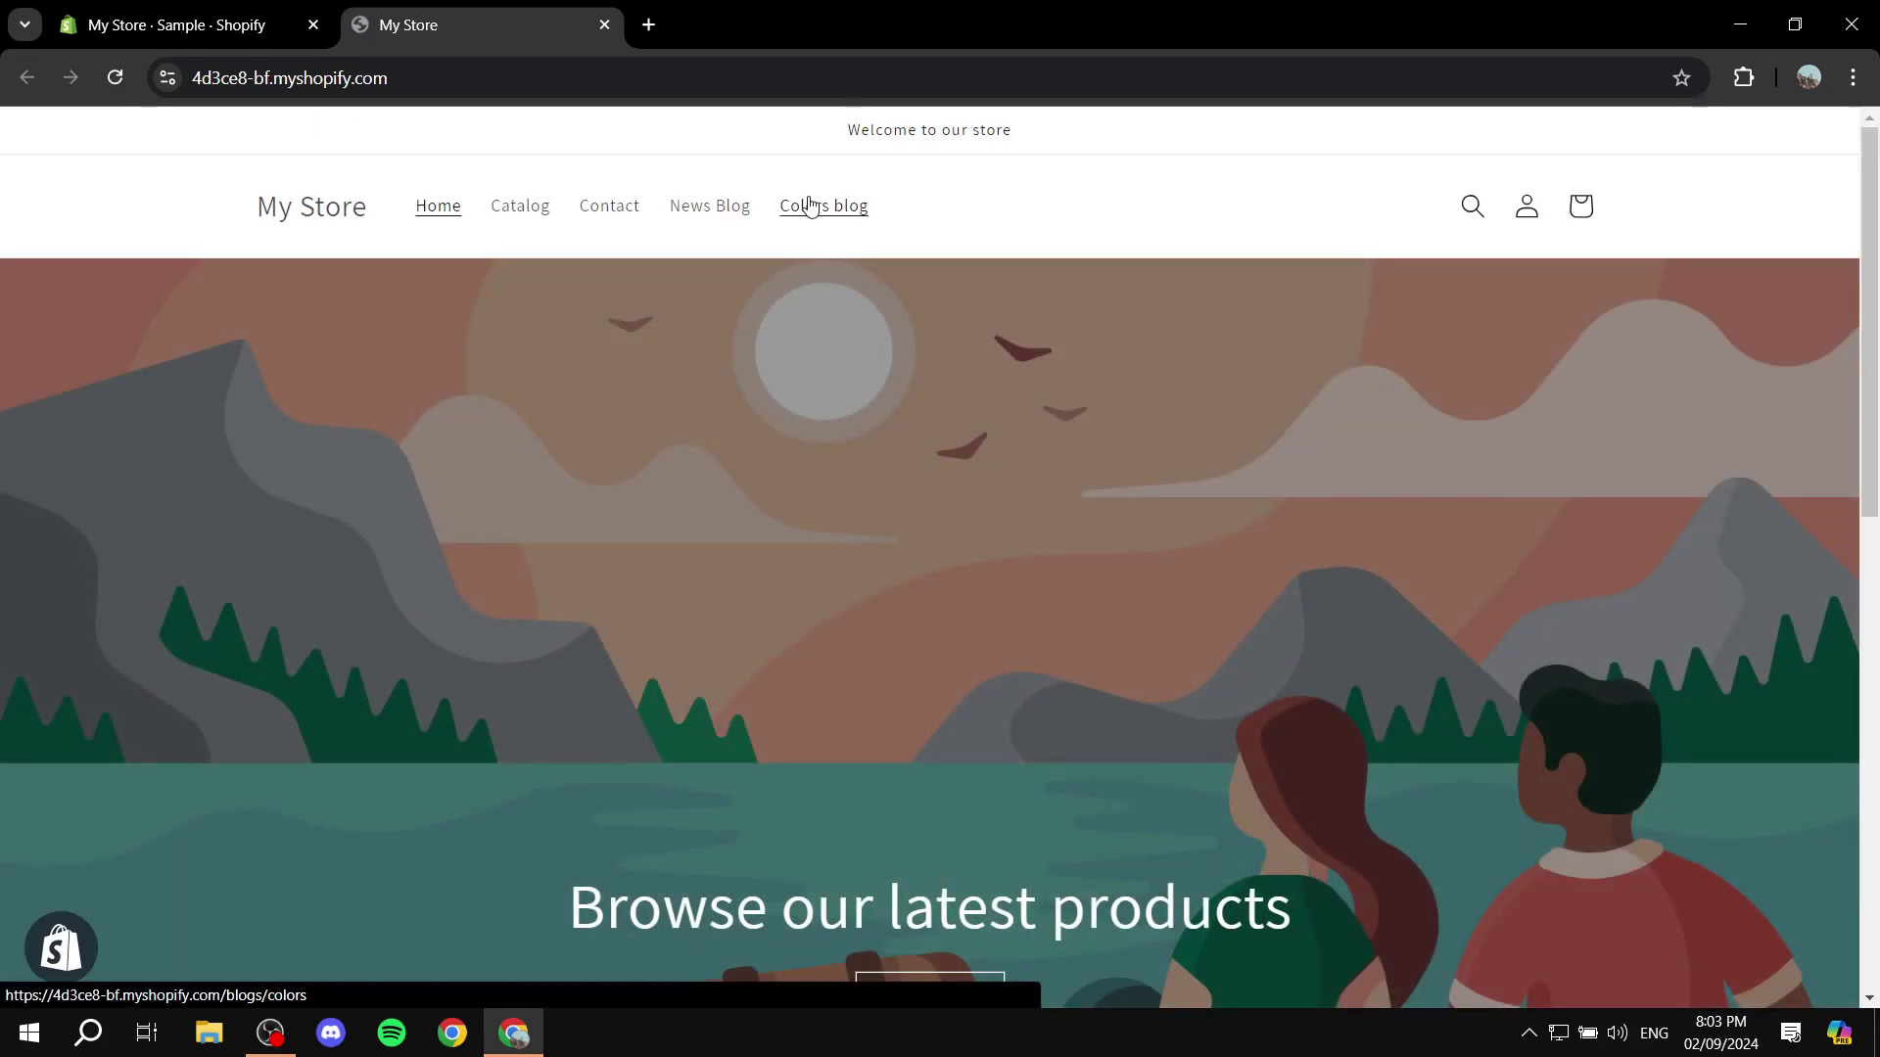
# - Open the storefront's Colors blog page and confirm the Sample post is listed
pyautogui.click(809, 204)
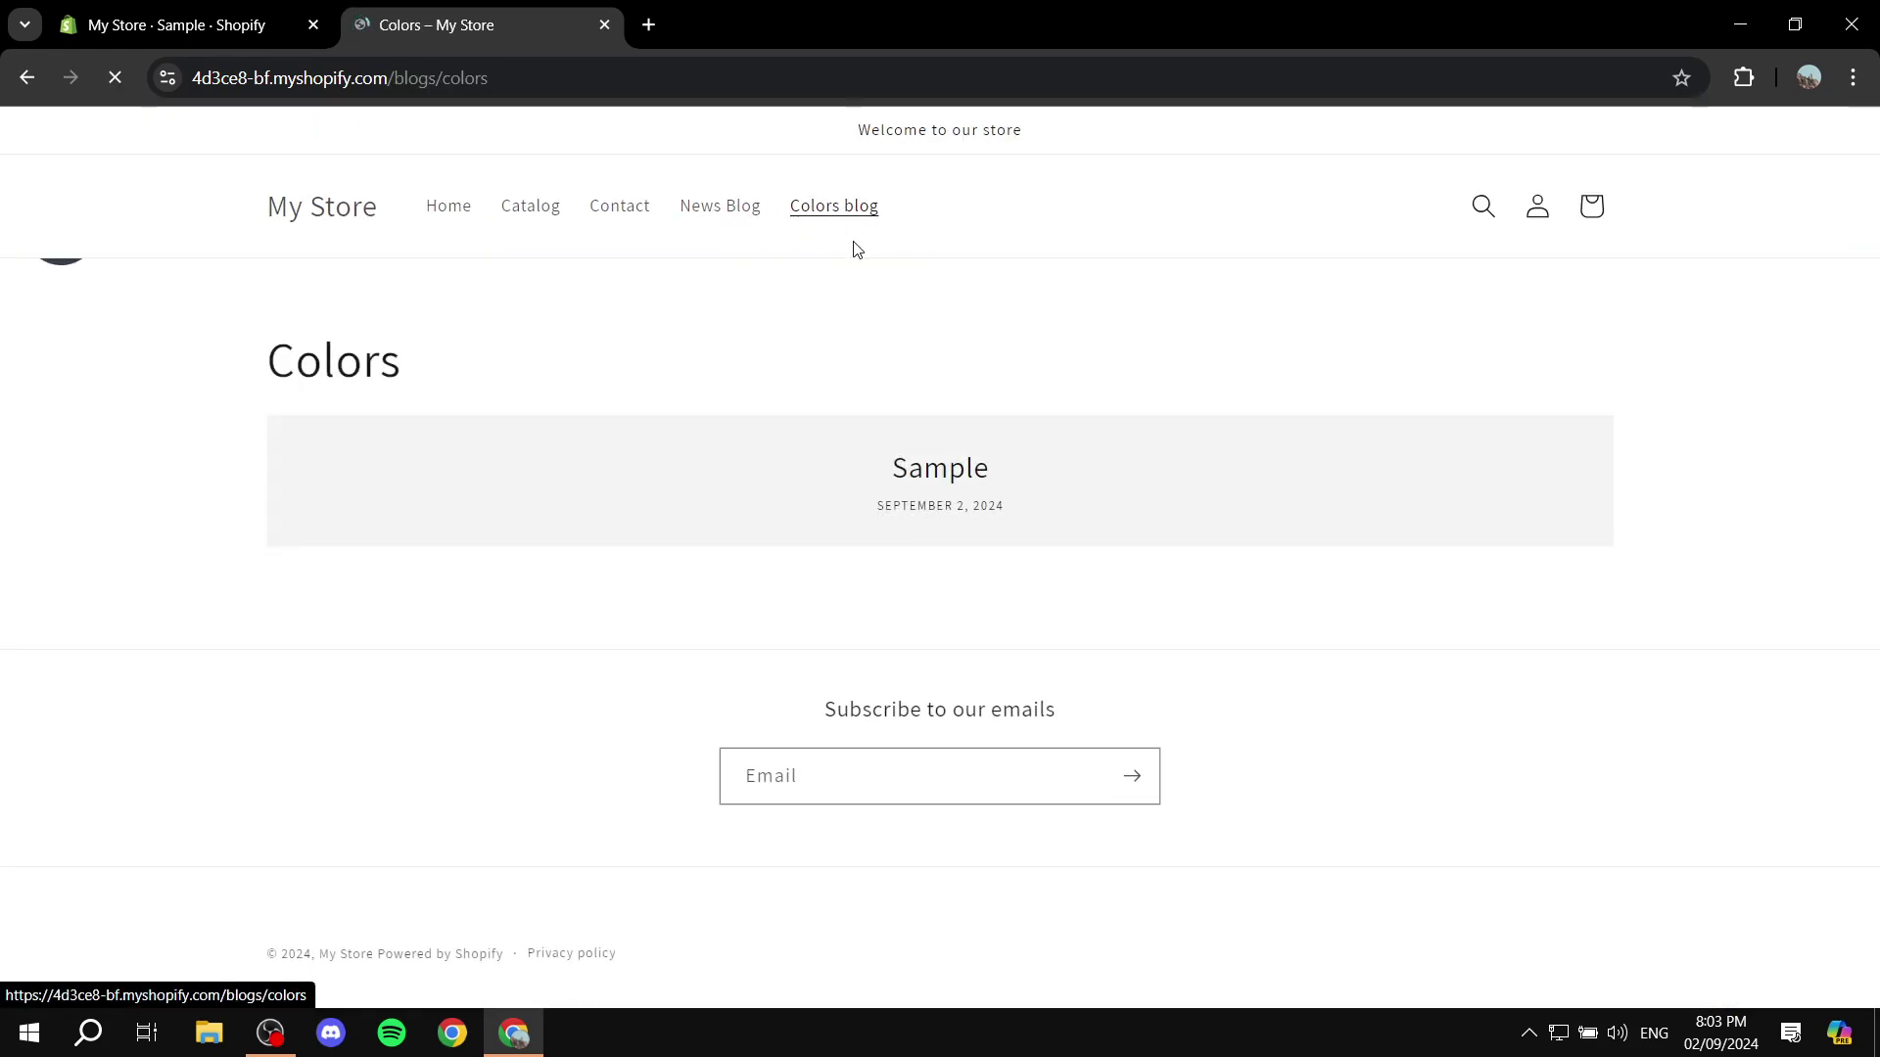
pyautogui.doubleClick(452, 365)
pyautogui.click(536, 362)
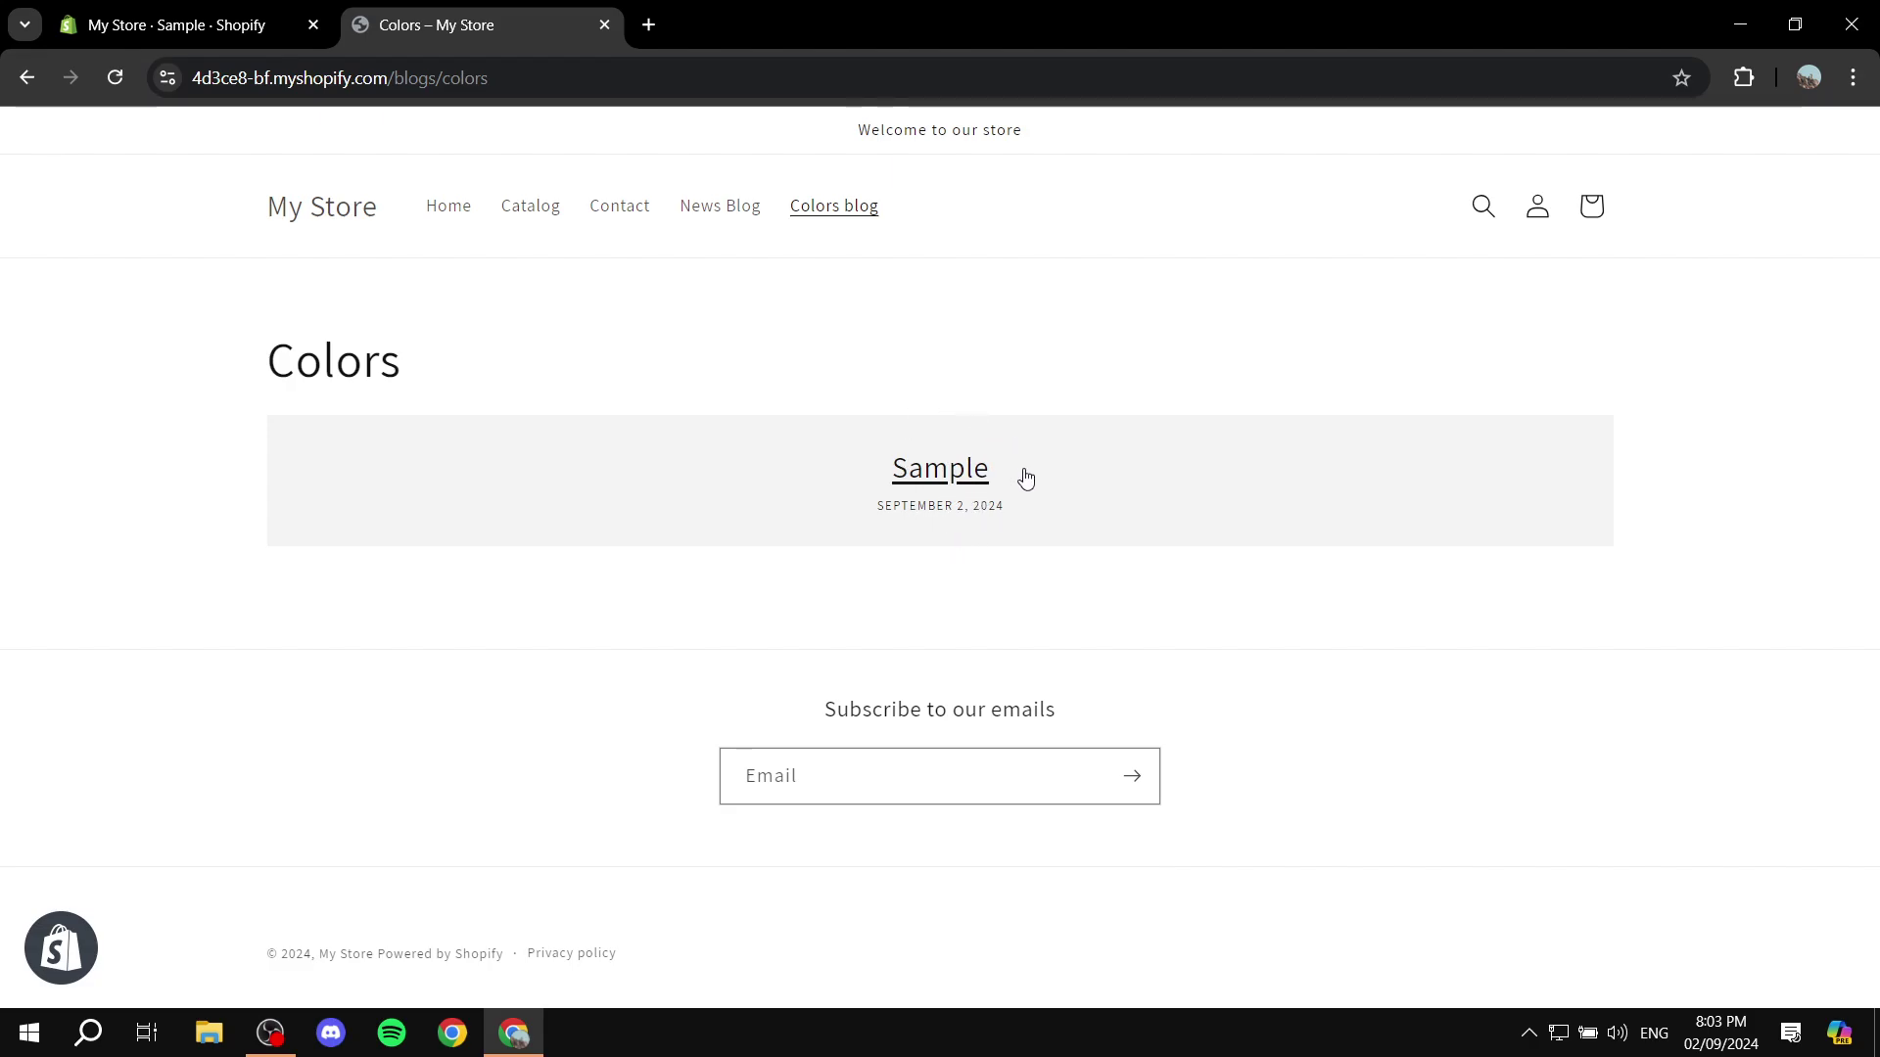
# - Check that the News blog page is still empty, then return to the Colors blog page
pyautogui.click(721, 205)
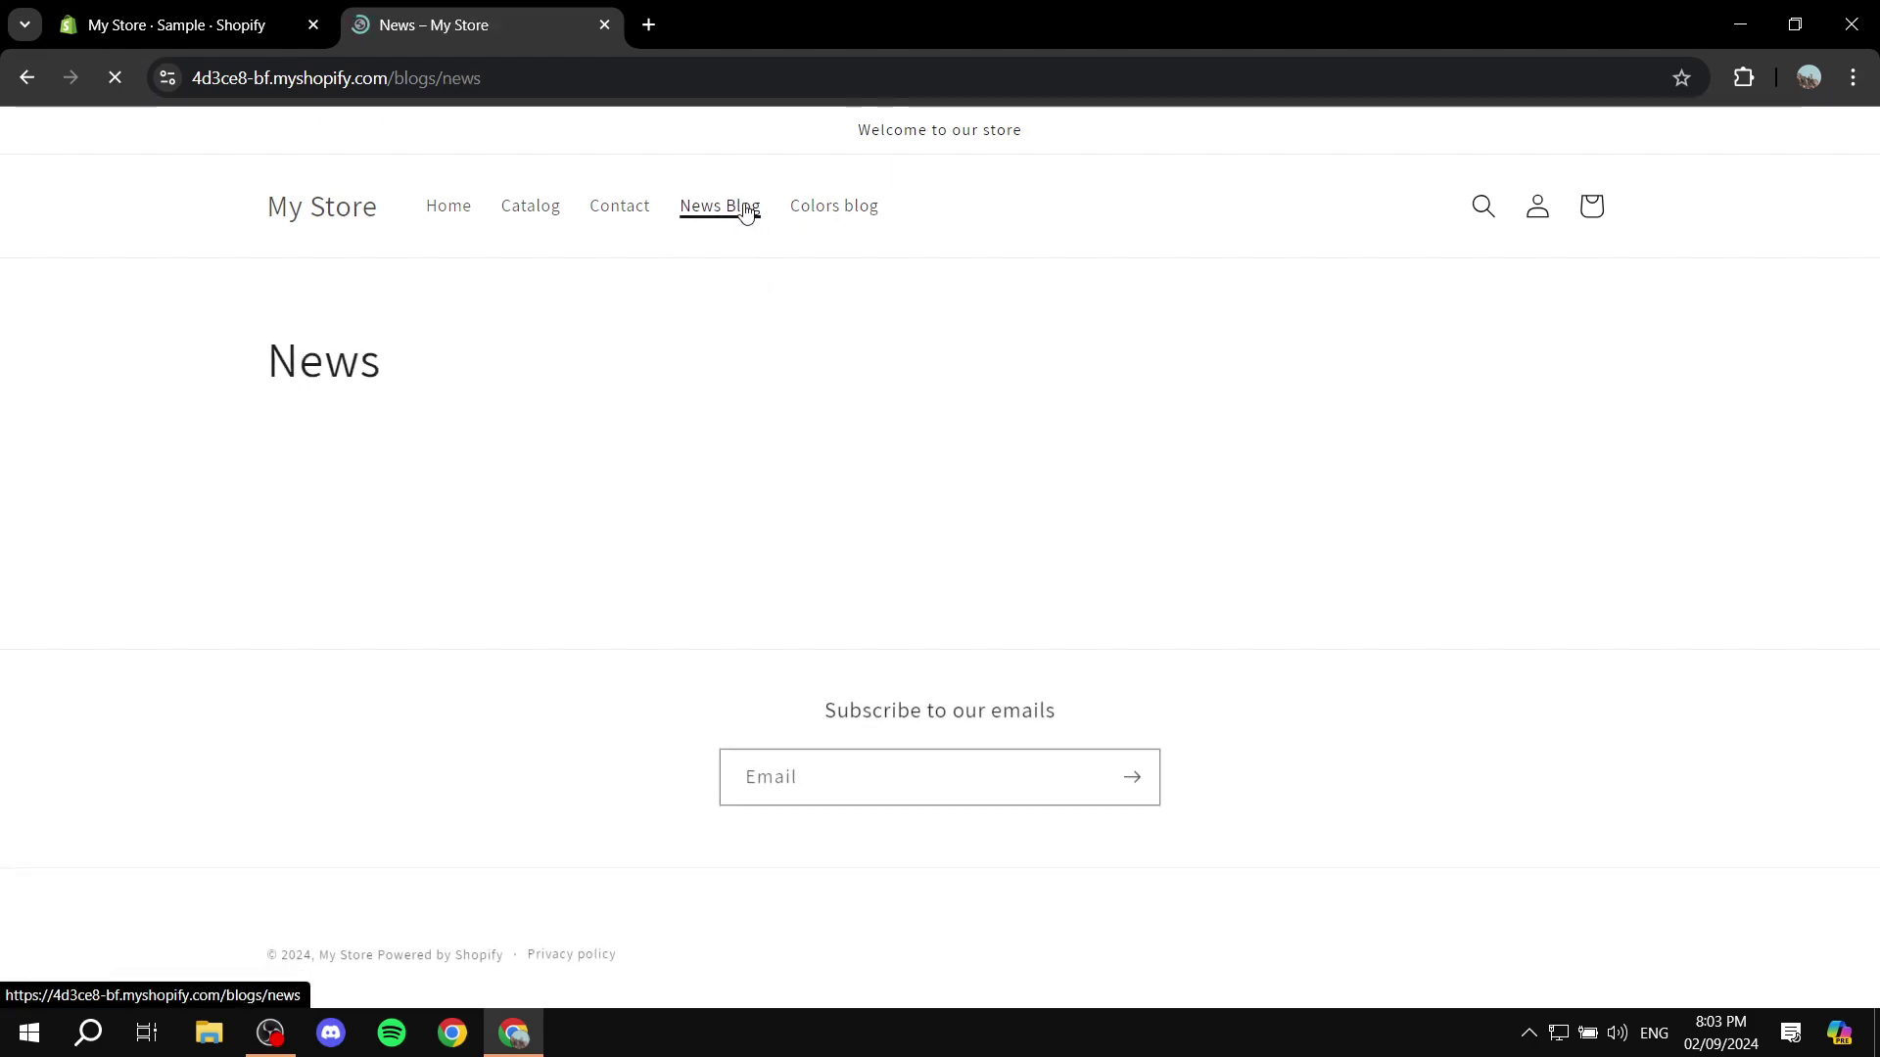
pyautogui.doubleClick(392, 367)
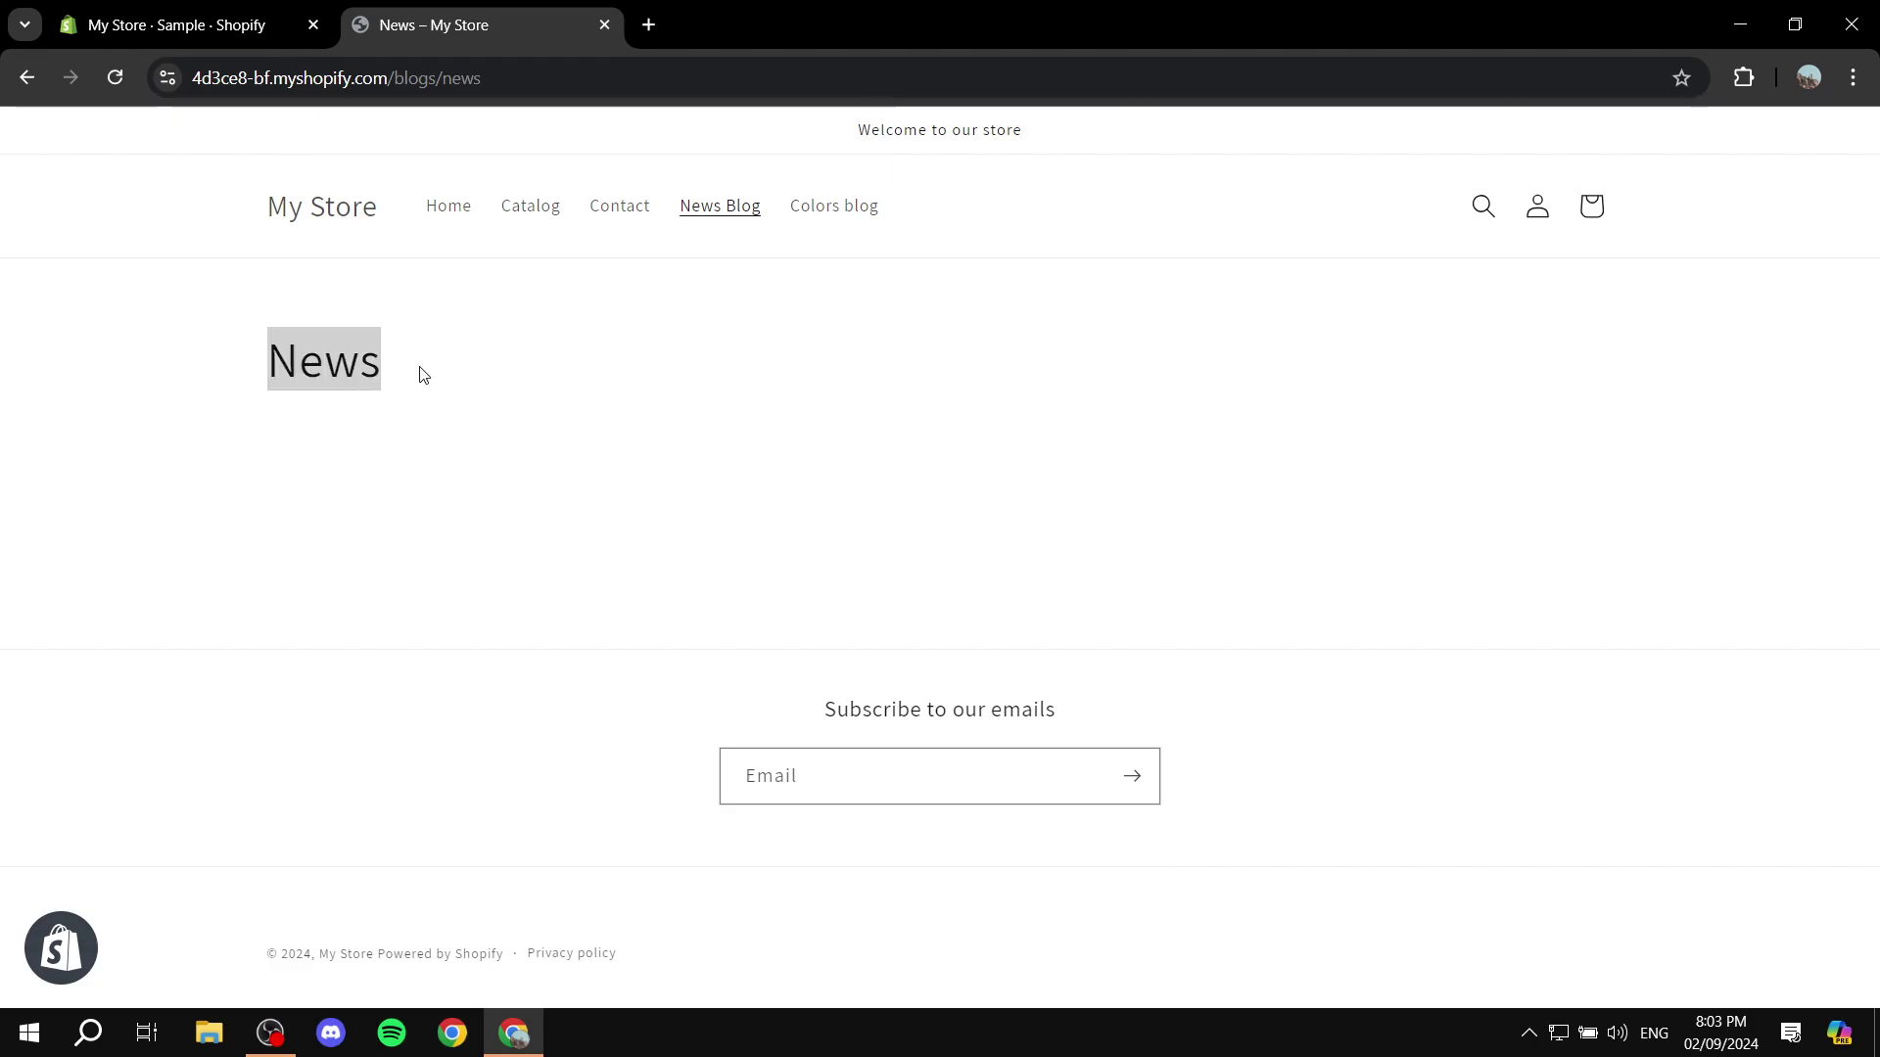
pyautogui.click(529, 326)
pyautogui.click(834, 208)
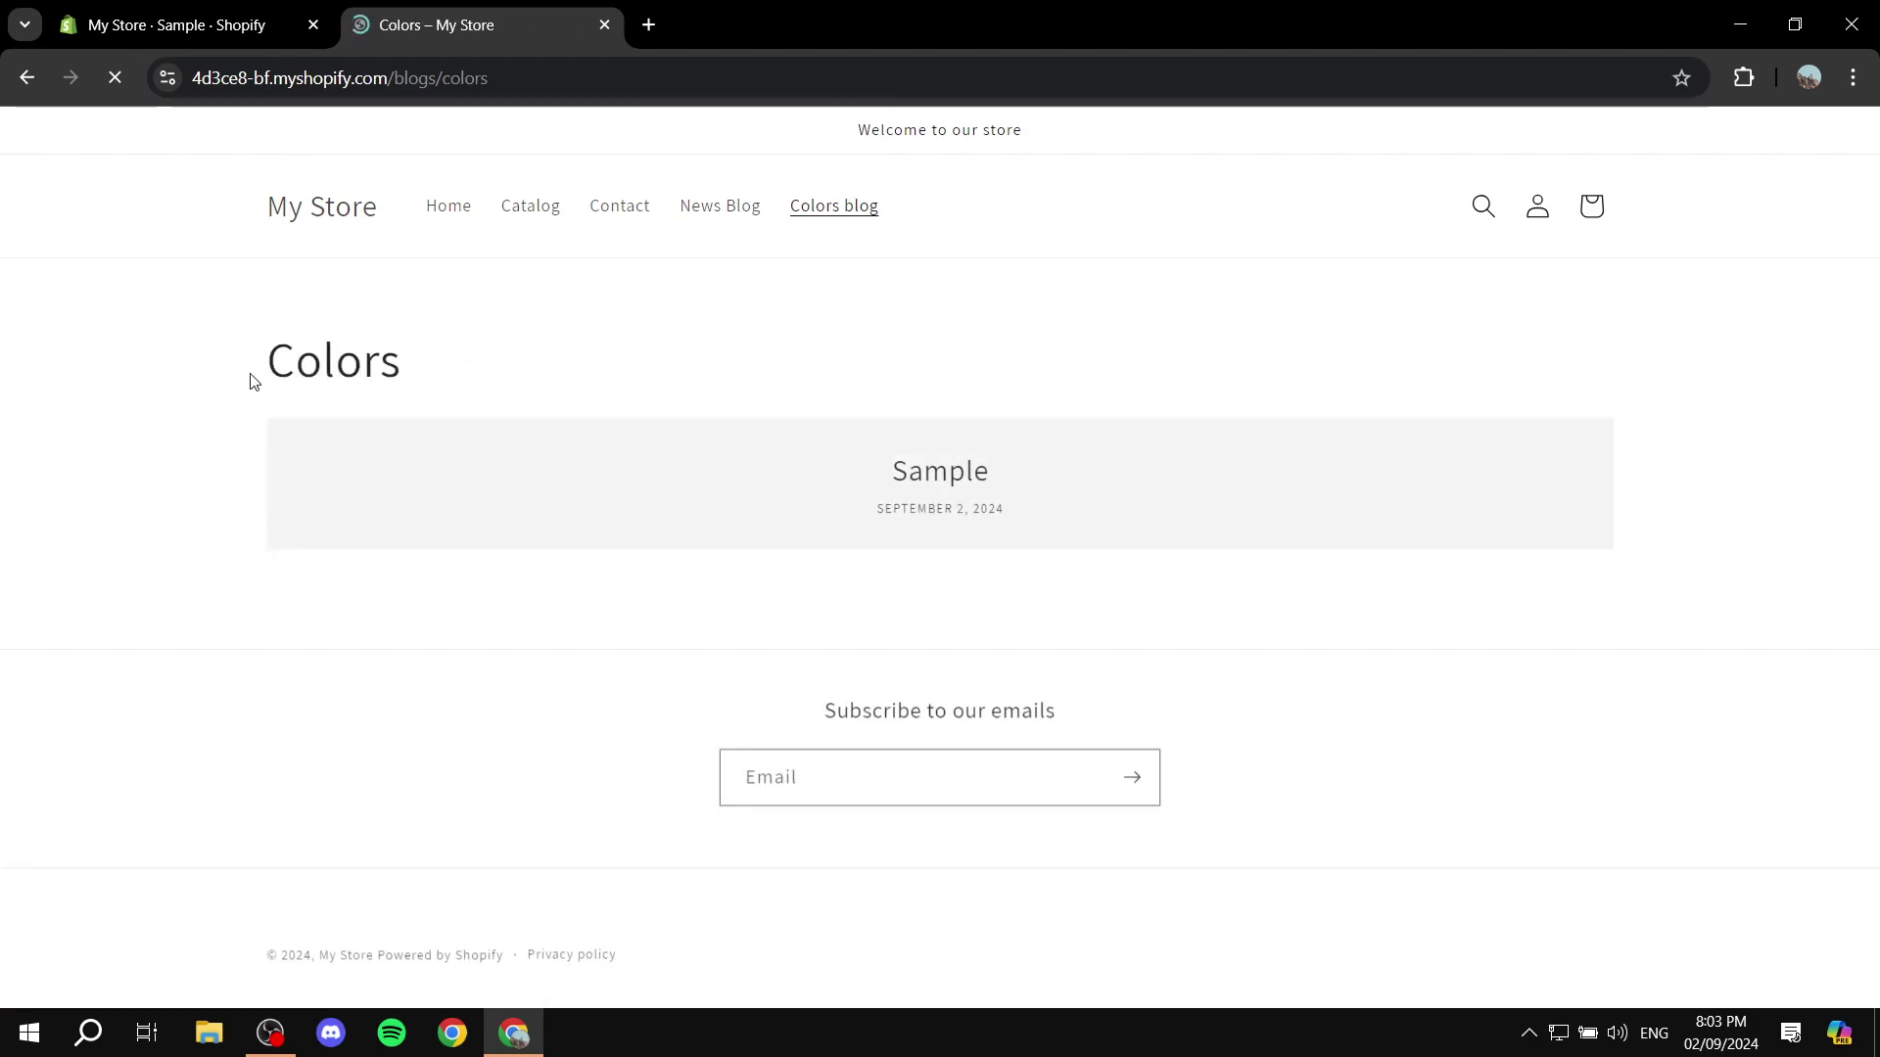
pyautogui.moveTo(252, 378); pyautogui.dragTo(444, 372)
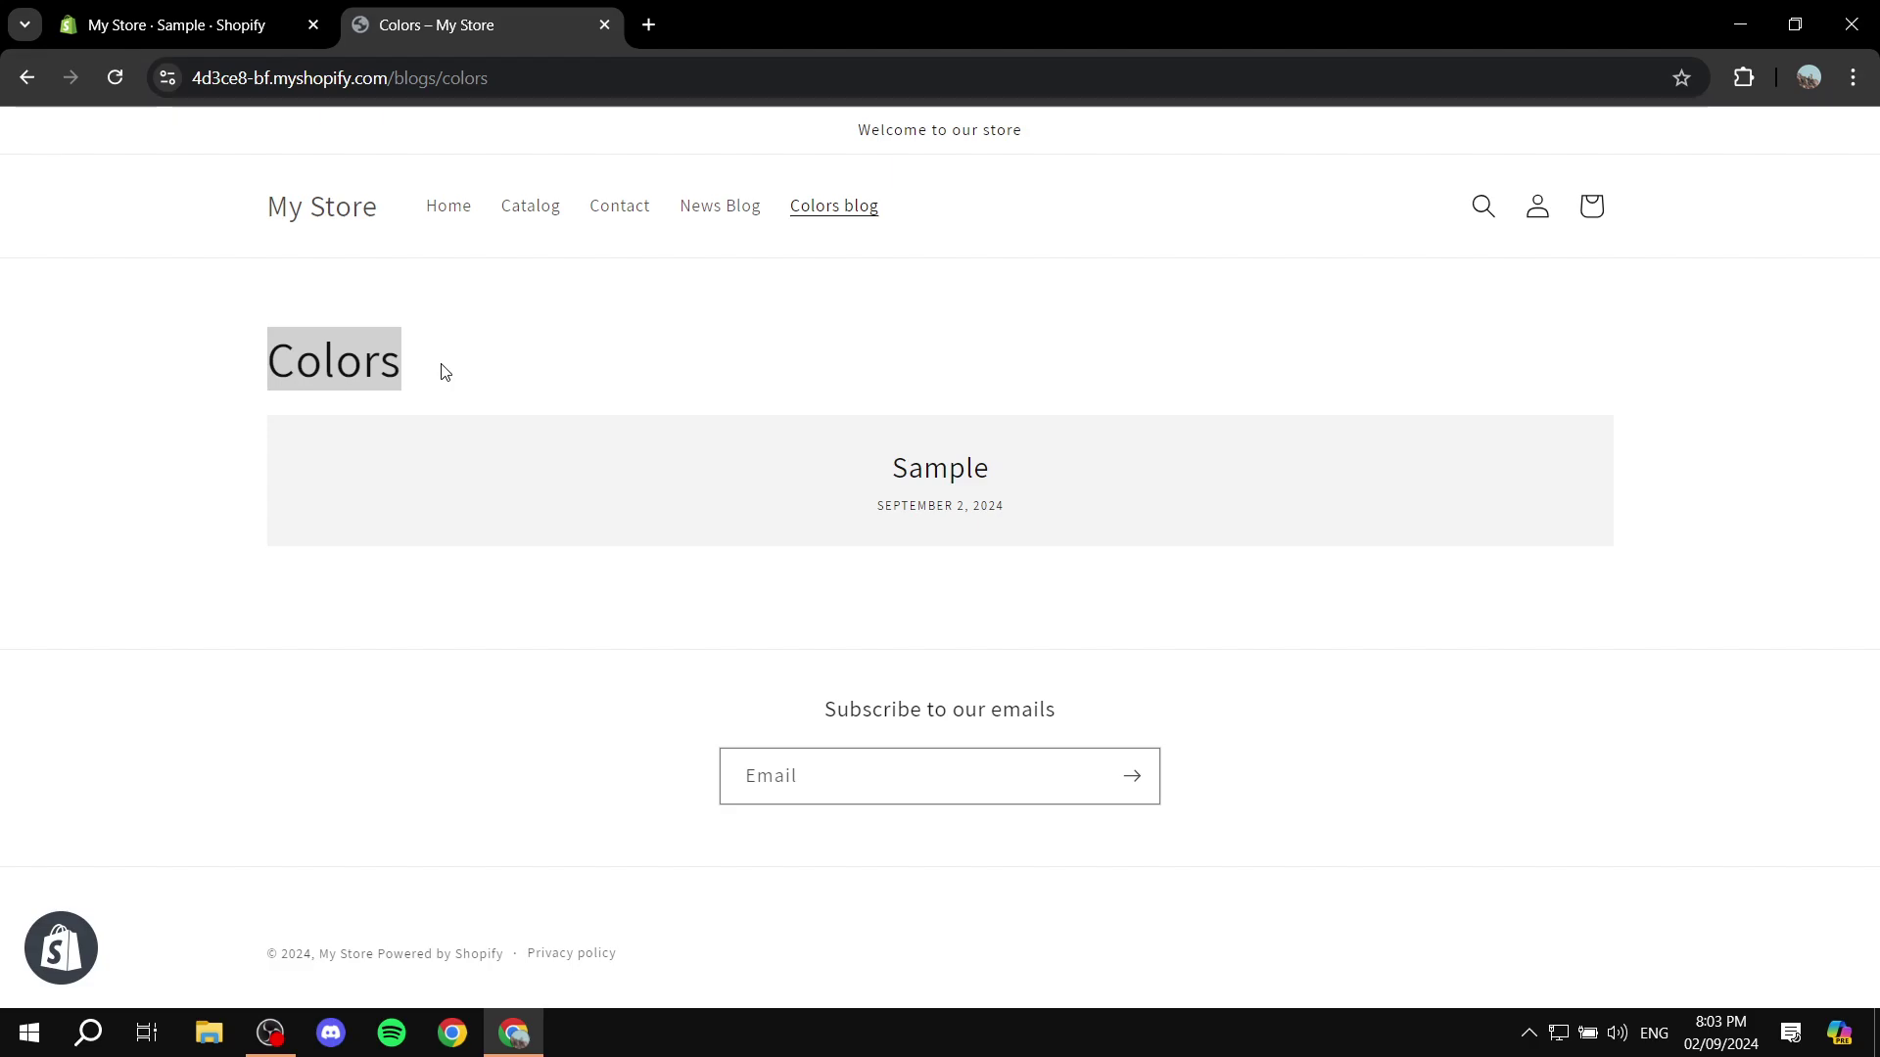